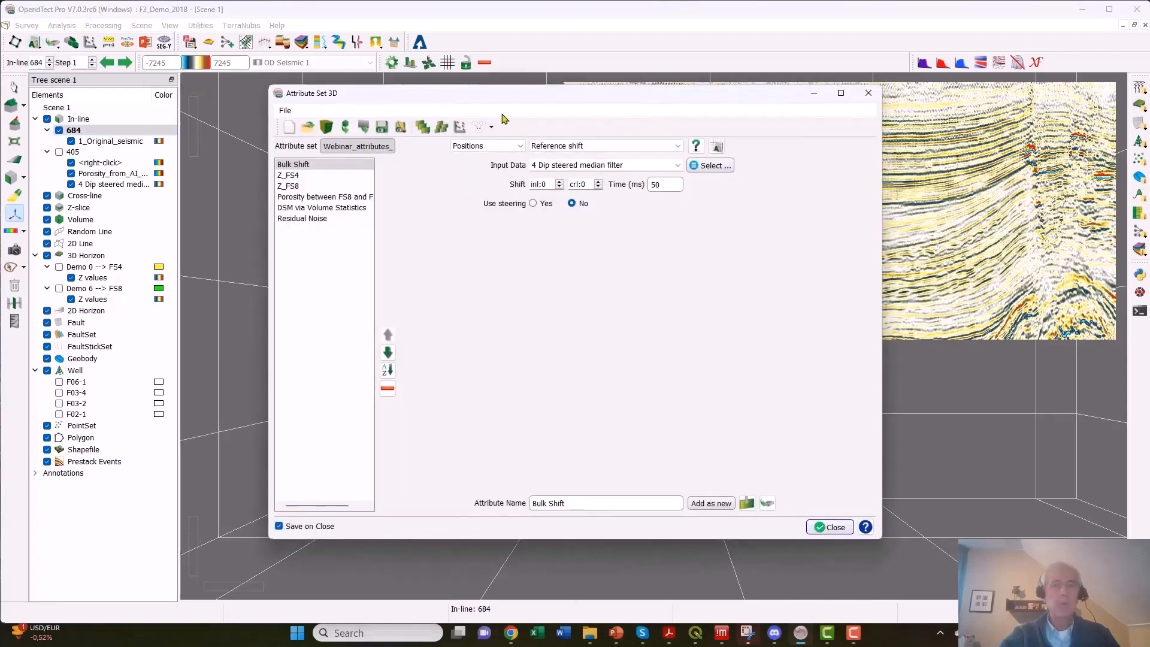
# Move the attribute set window off the seismic section, consult the online documentation of the Reference shift attribute, and return to the attribute set.
pyautogui.moveTo(504, 104); pyautogui.dragTo(259, 186)
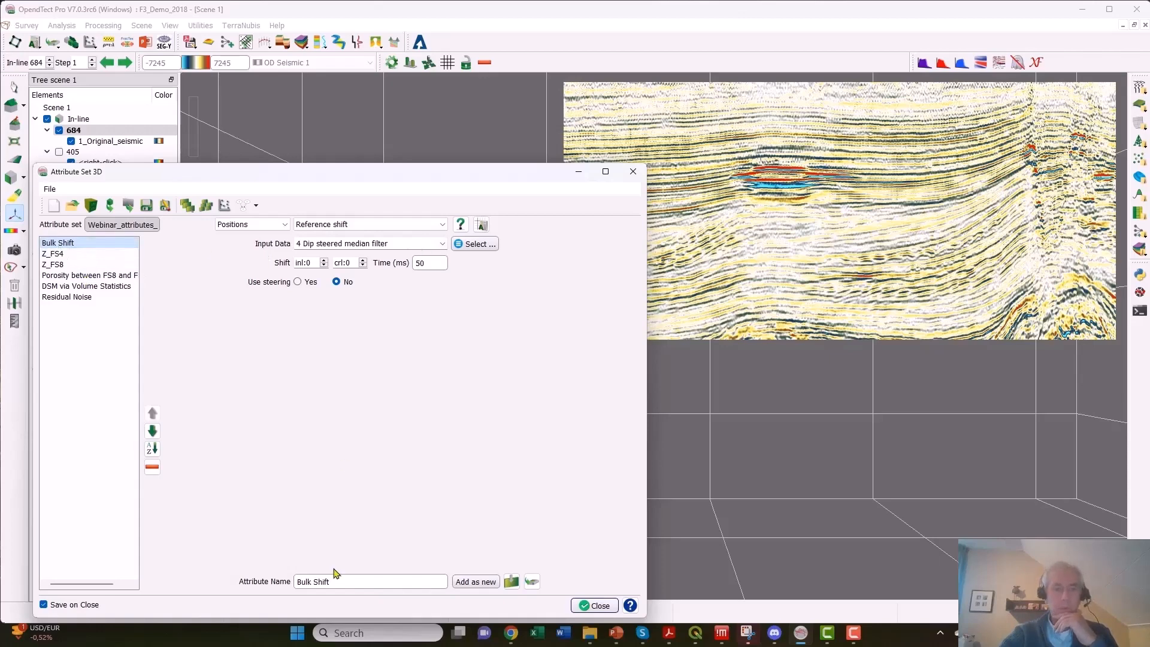
pyautogui.moveTo(344, 581); pyautogui.dragTo(265, 581)
pyautogui.click(346, 582)
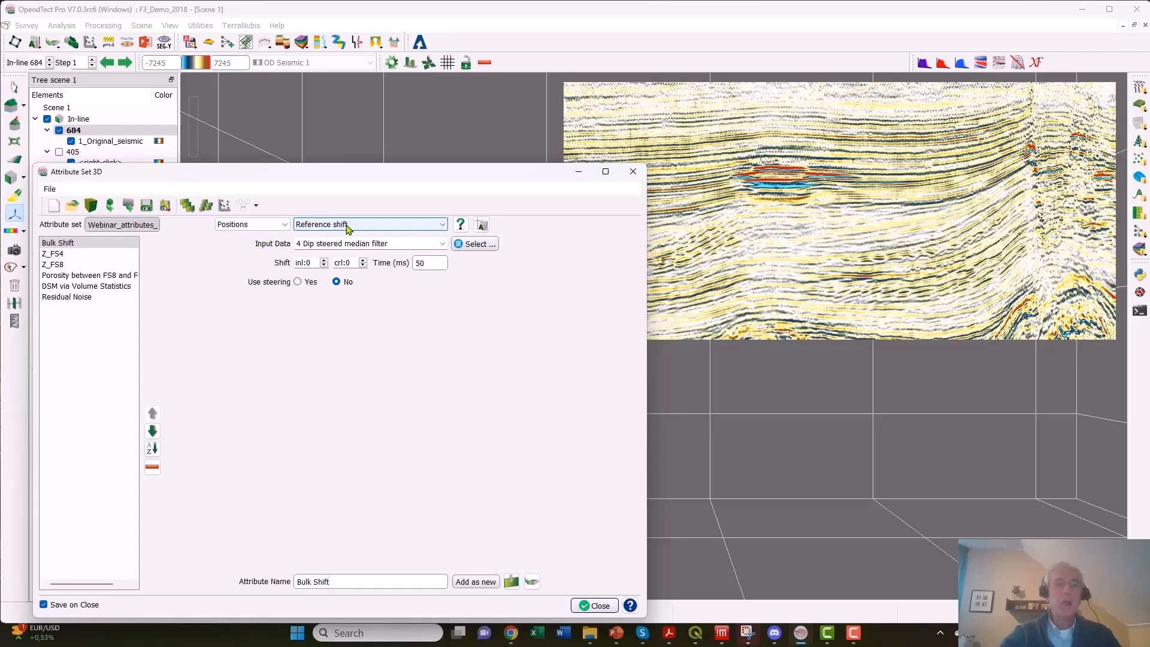
pyautogui.click(461, 225)
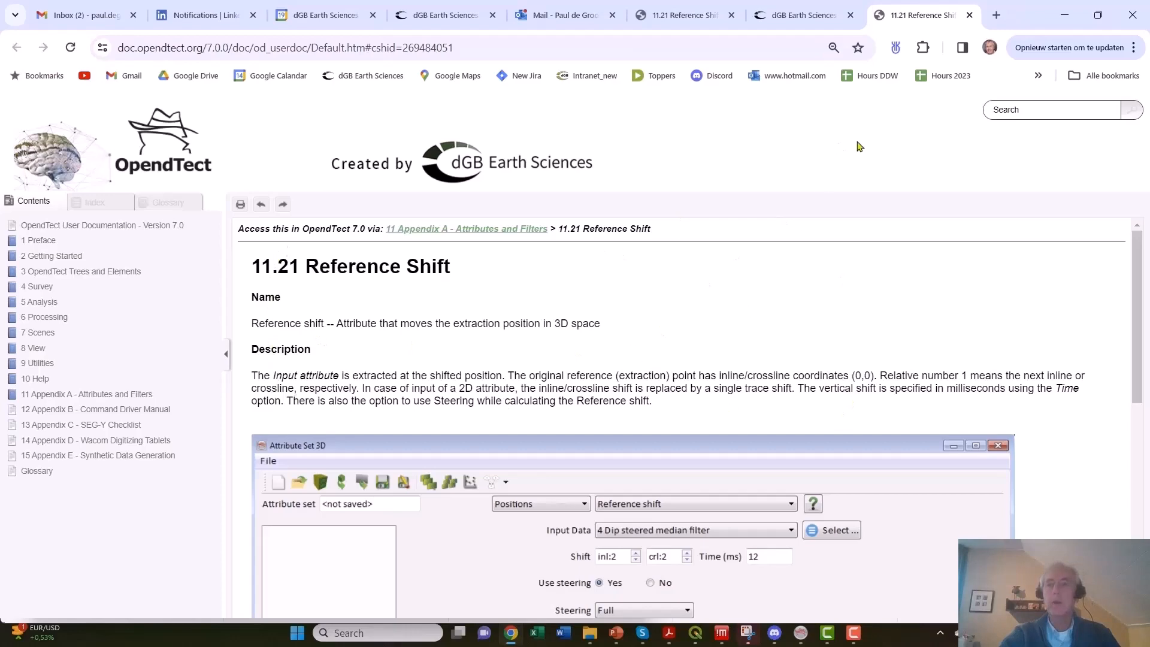
pyautogui.click(1066, 15)
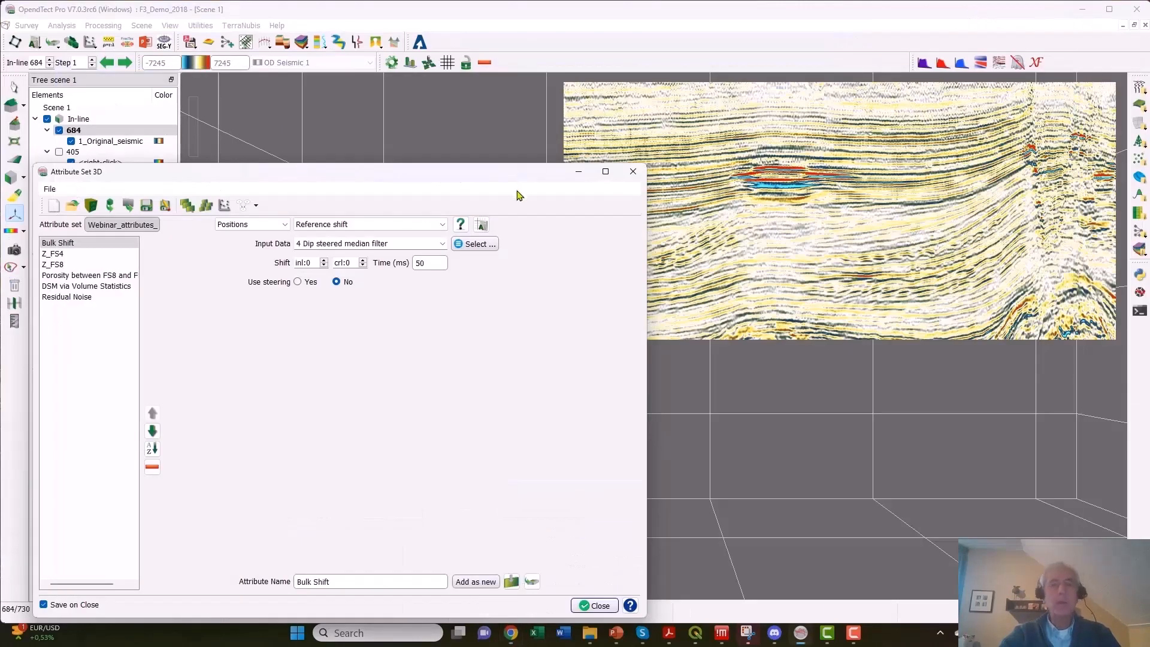
# Look up Similarity among the fault detection attributes in the online Attributes Table, and return to the attribute set.
pyautogui.click(481, 224)
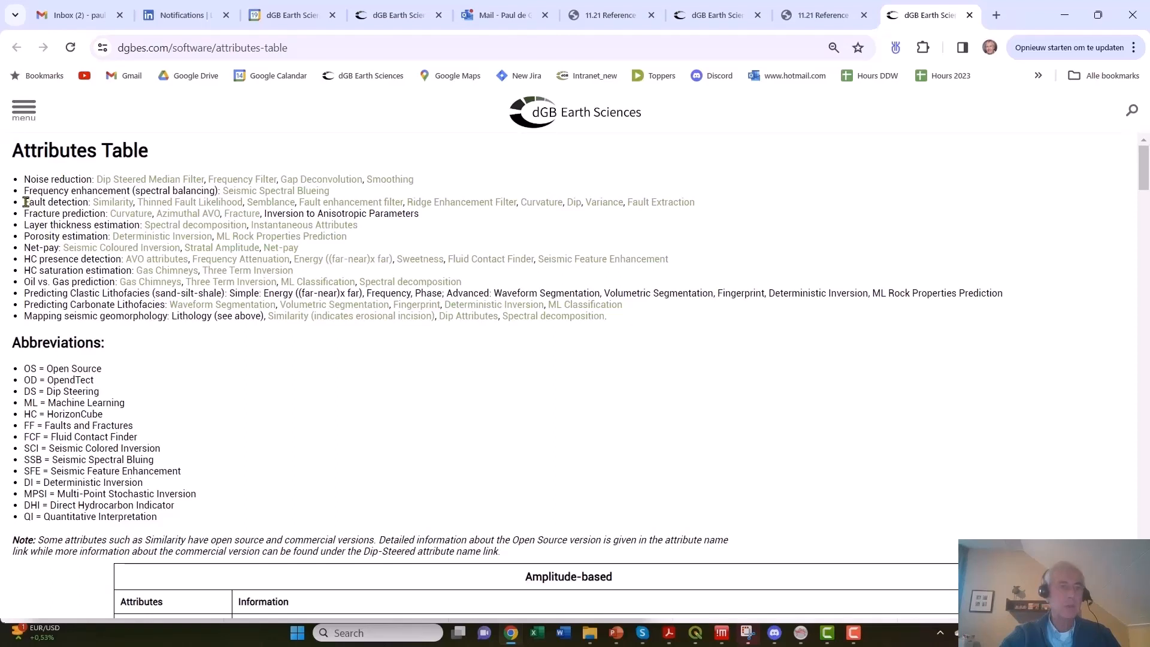
pyautogui.moveTo(26, 202); pyautogui.dragTo(93, 203)
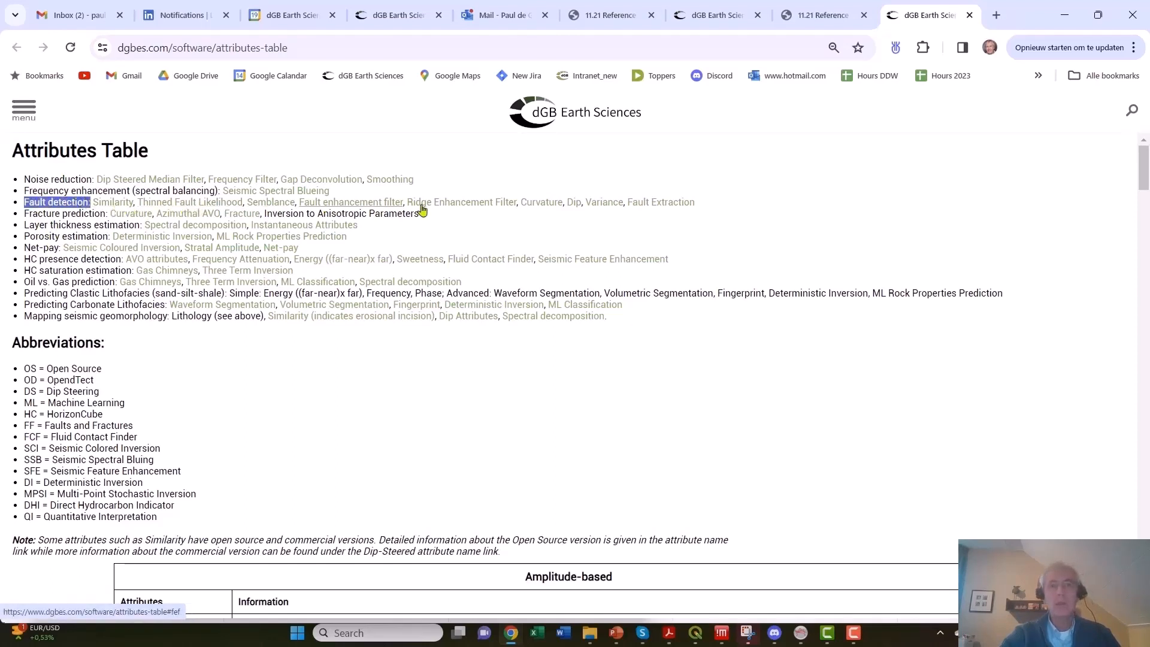
pyautogui.click(119, 209)
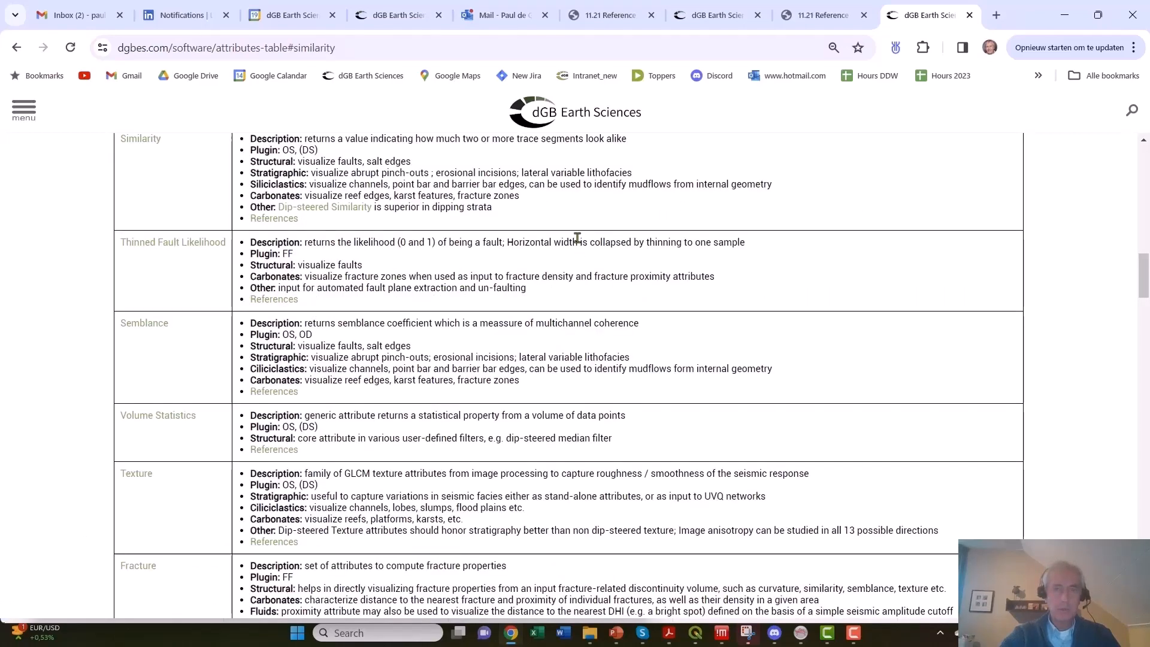
pyautogui.scroll(1, 577, 238)
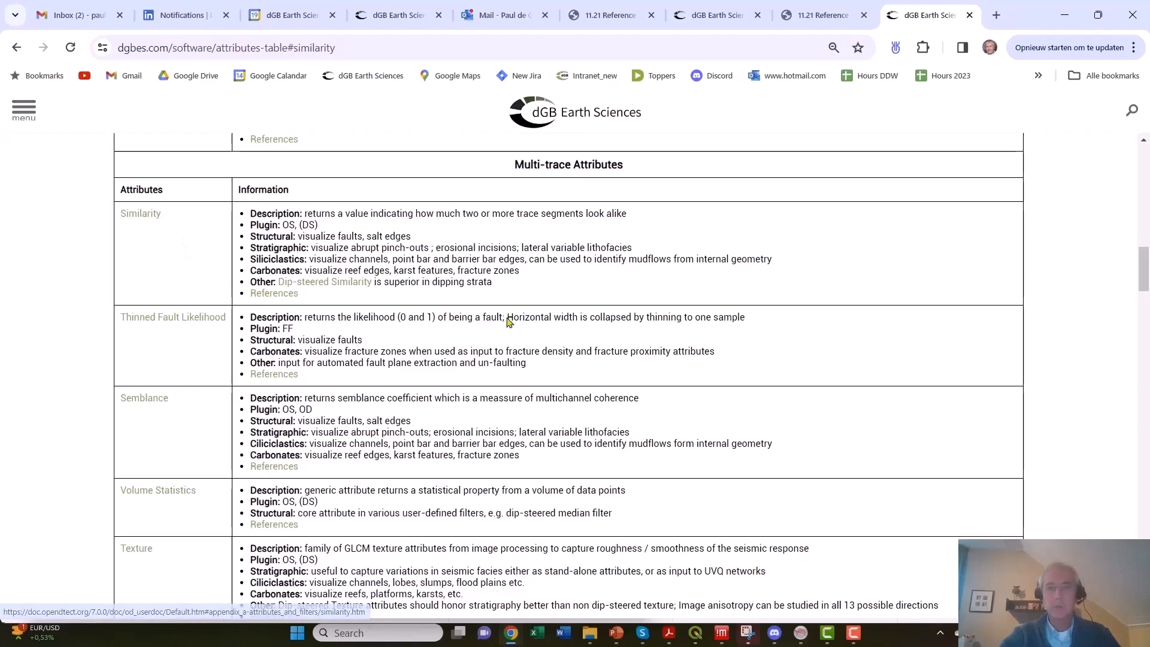
pyautogui.click(1066, 15)
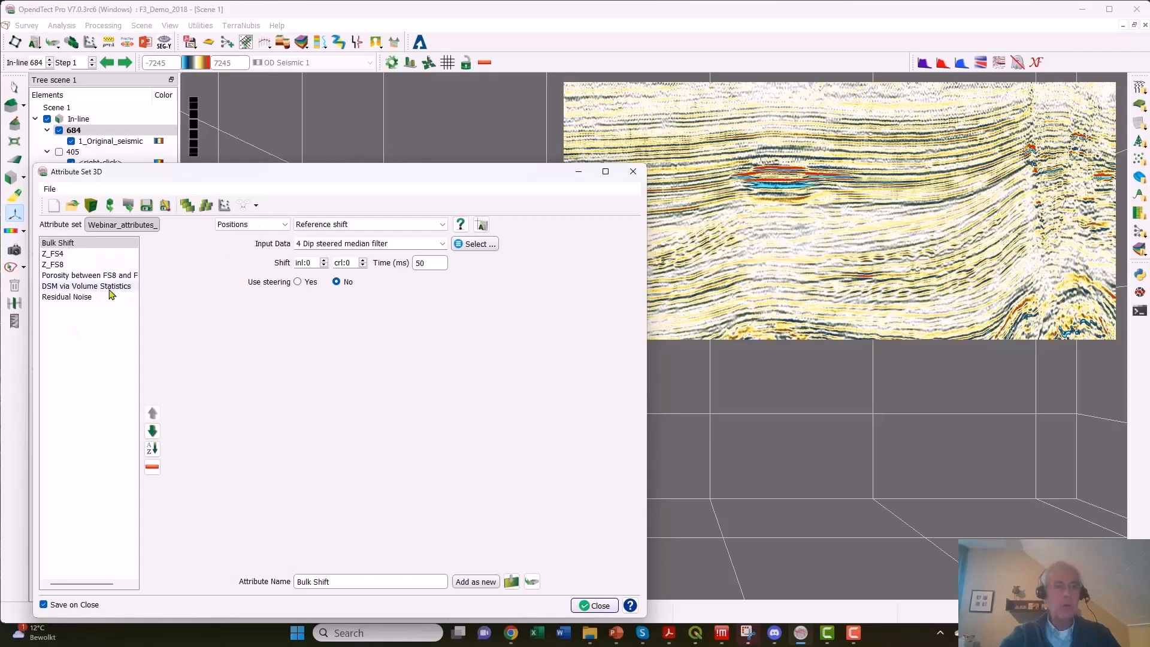
# Starting from the DSM via Volume Statistics definition, show all attribute types and choose Dip steered median filter.
pyautogui.click(73, 287)
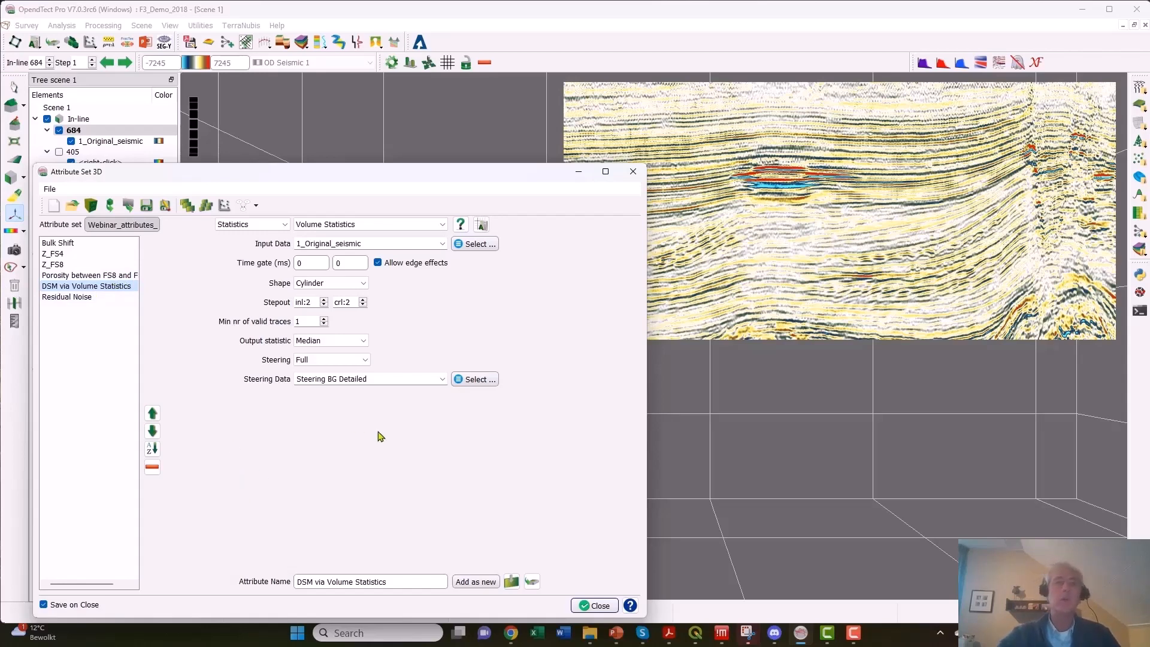
pyautogui.click(285, 226)
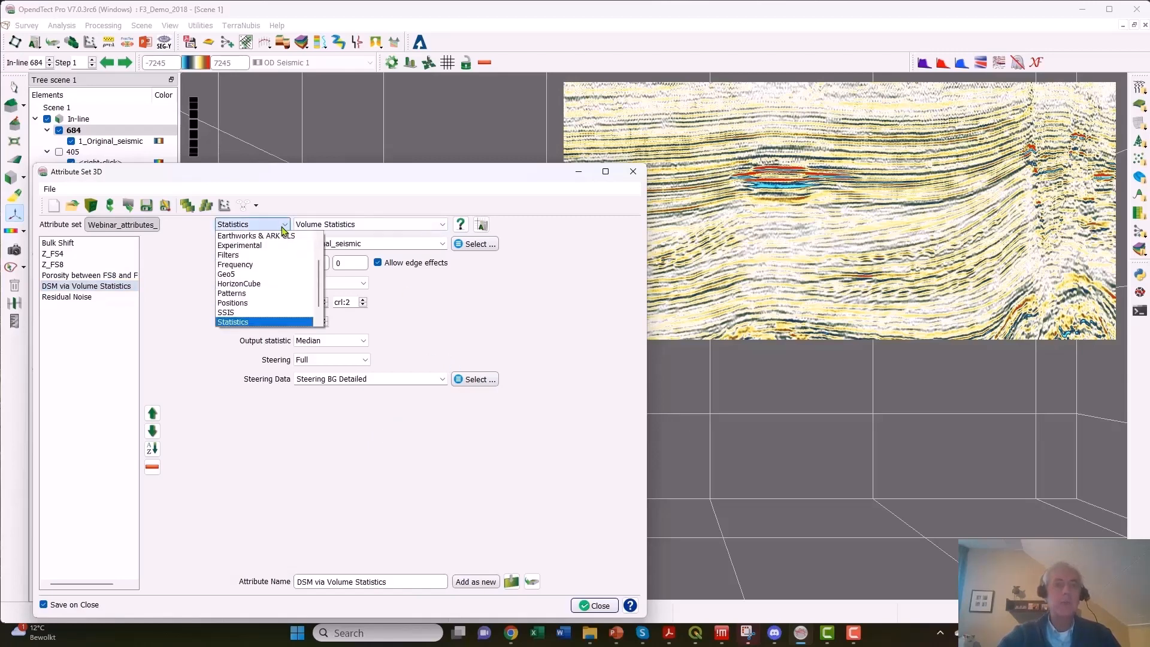
pyautogui.scroll(2, 263, 282)
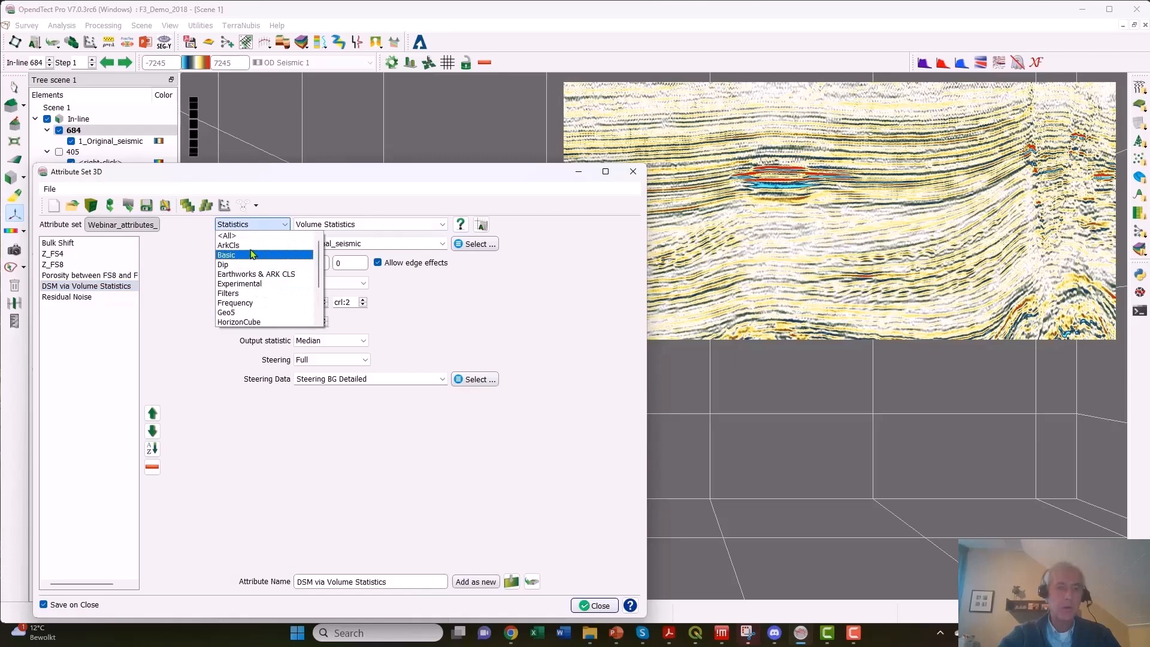
pyautogui.click(233, 237)
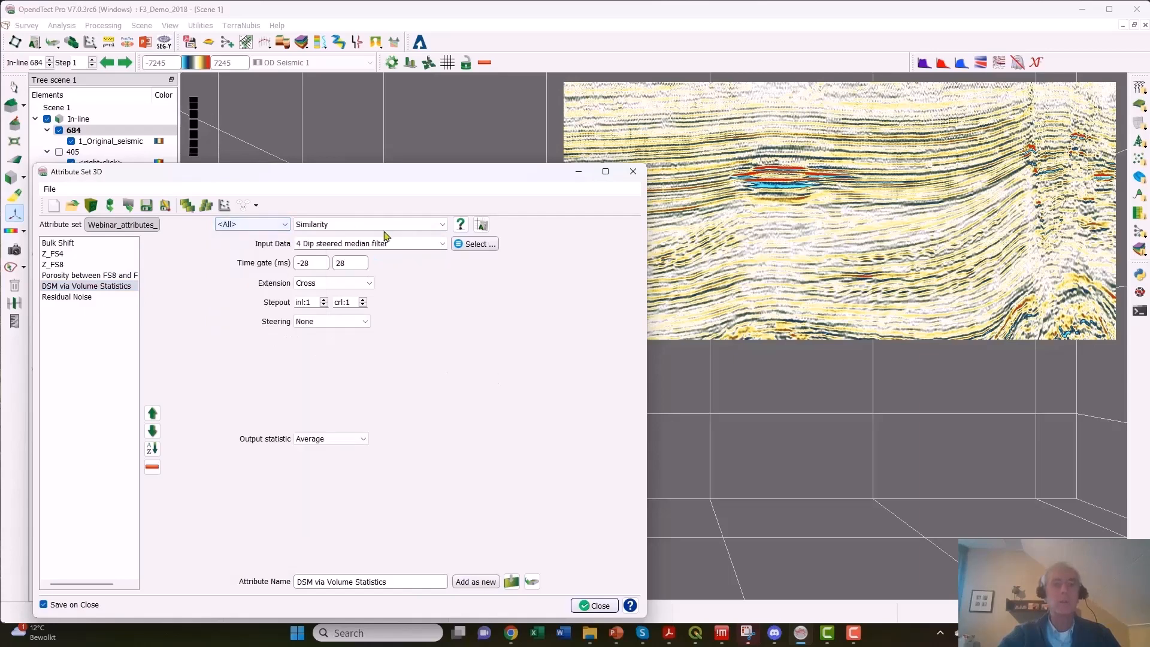
pyautogui.click(443, 226)
pyautogui.scroll(6, 426, 234)
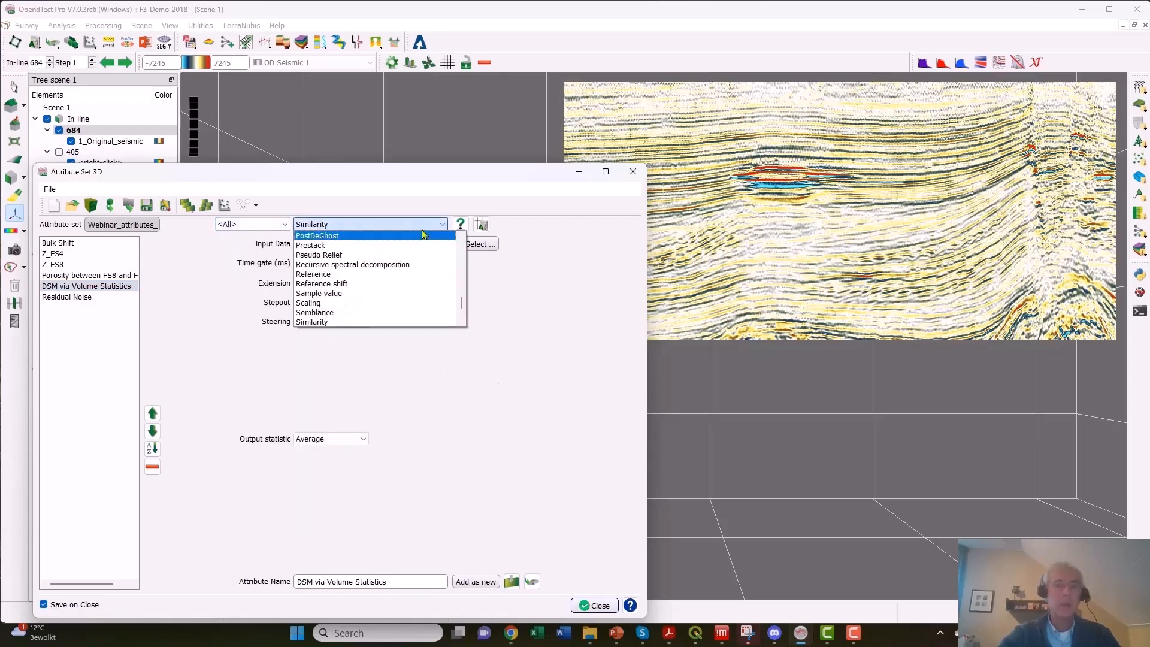
pyautogui.scroll(6, 384, 256)
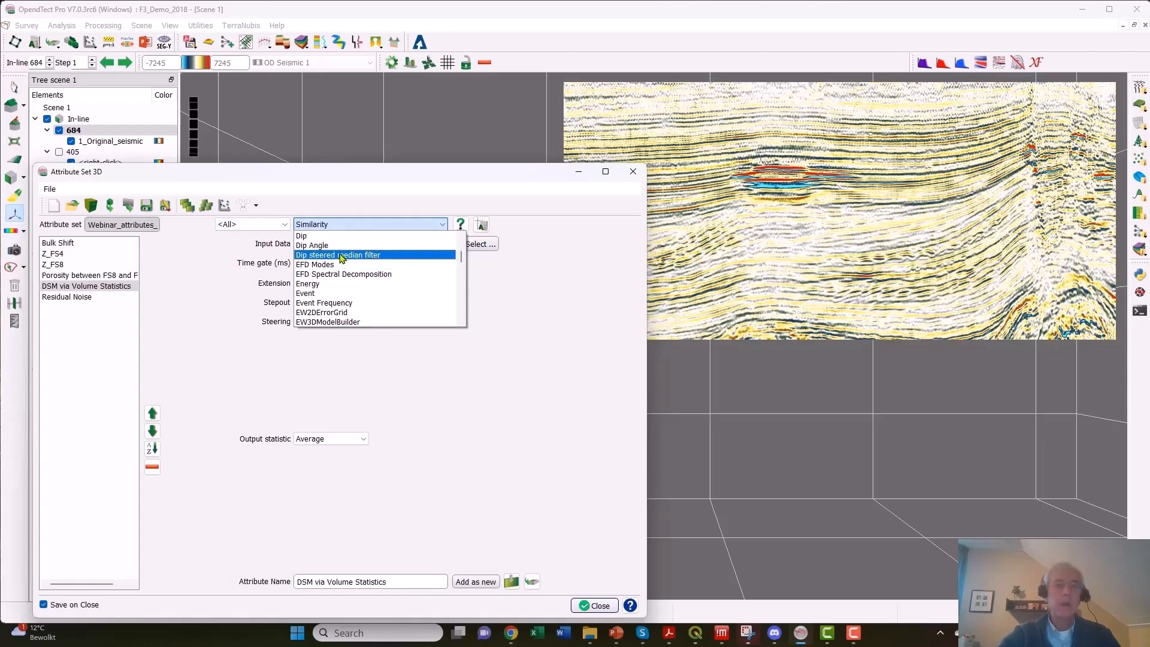
pyautogui.click(341, 256)
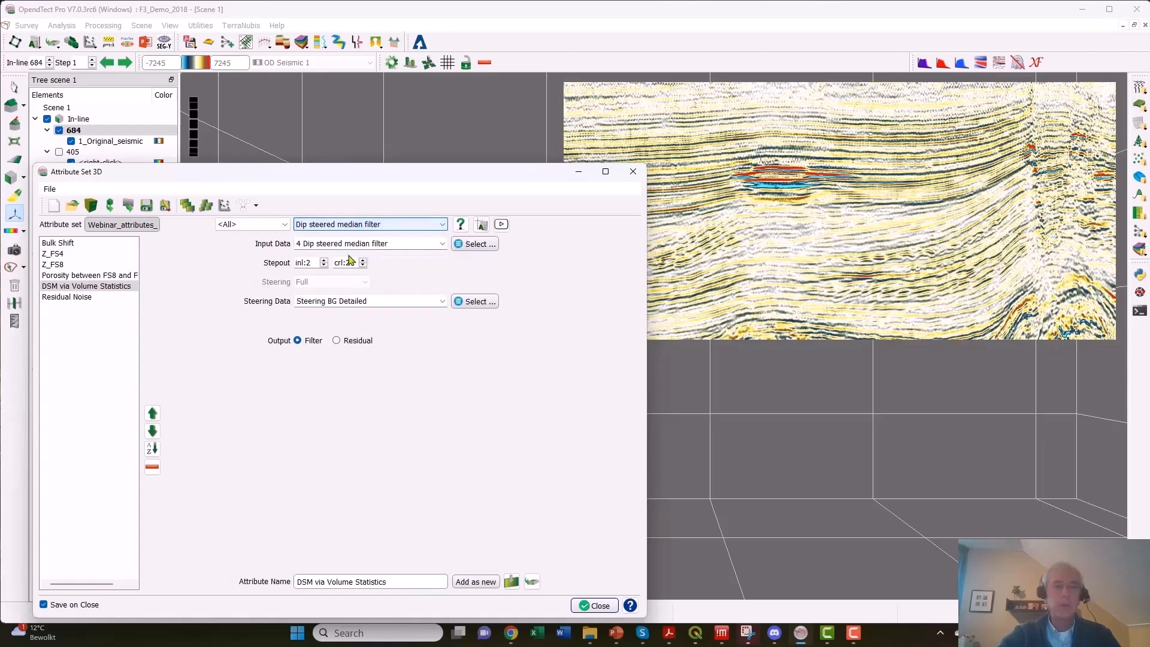
# Set the stored volume 1_Original_seismic as the input data of the dip steered median filter.
pyautogui.click(474, 246)
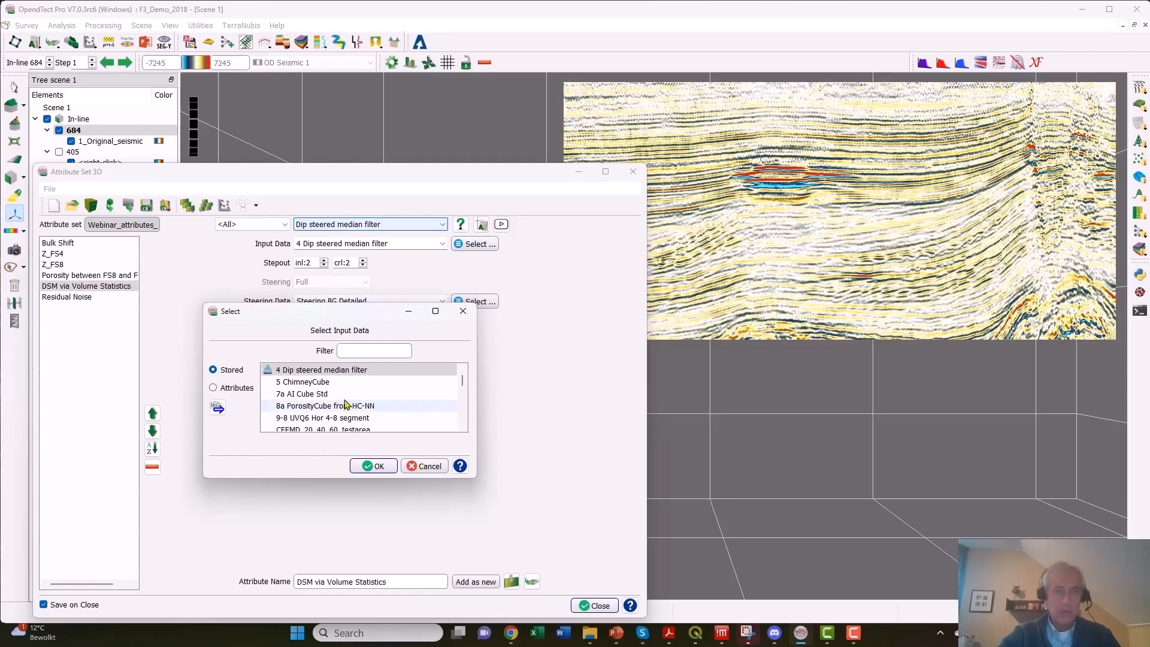
pyautogui.scroll(1, 360, 407)
pyautogui.click(327, 371)
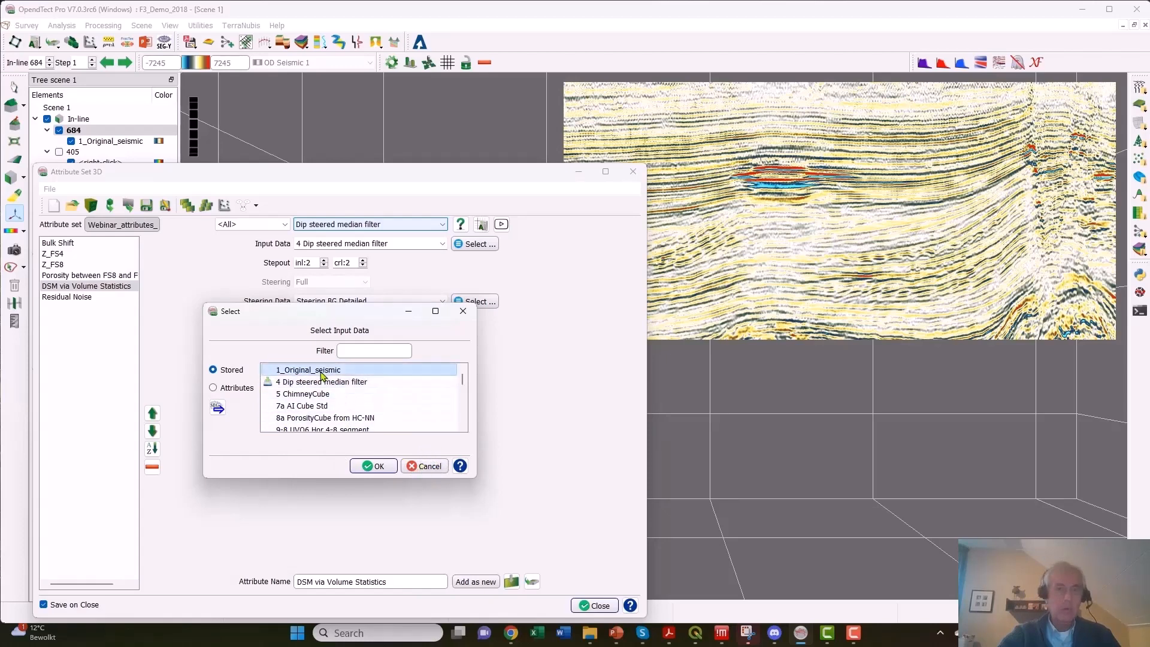
pyautogui.click(374, 466)
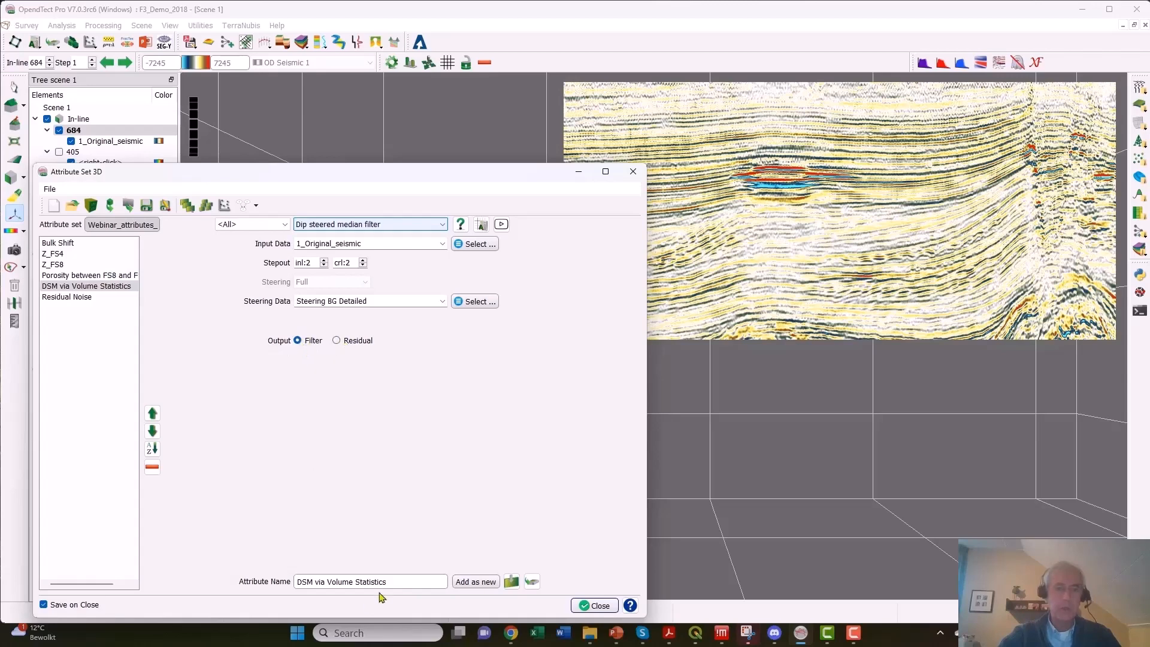
# Name the attribute "DSM from DSM attribute" and add it to the set as a new attribute.
pyautogui.moveTo(393, 582); pyautogui.dragTo(172, 585)
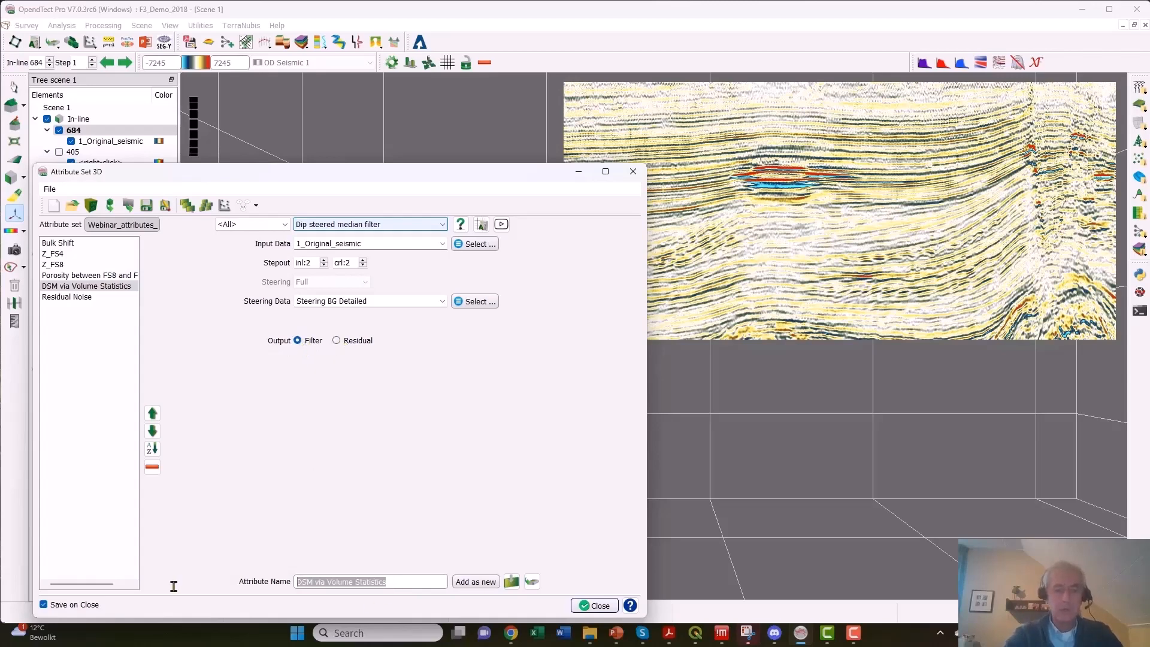
pyautogui.write('DSM fr')
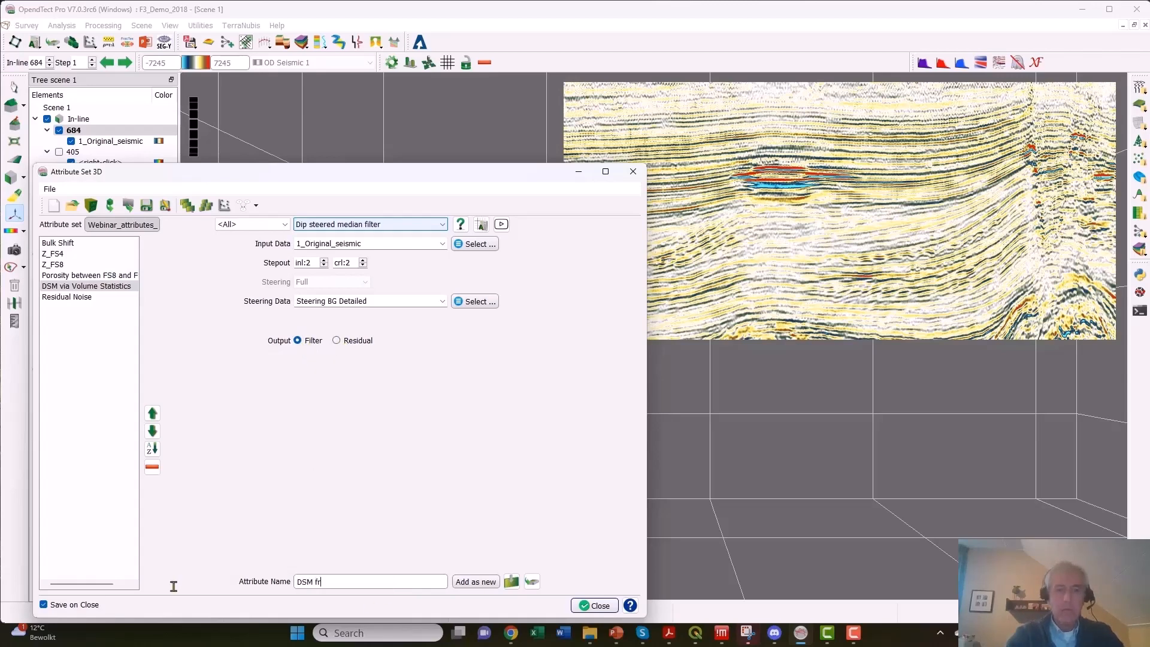
pyautogui.write('om DSM attribu')
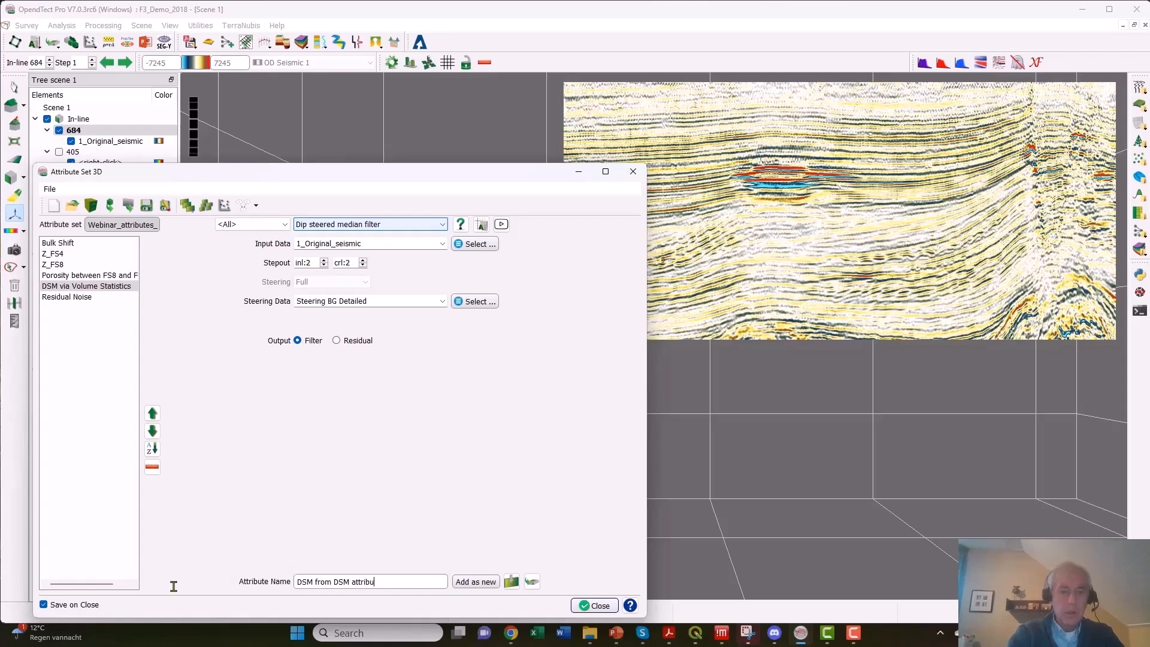
pyautogui.write('te')
pyautogui.click(471, 587)
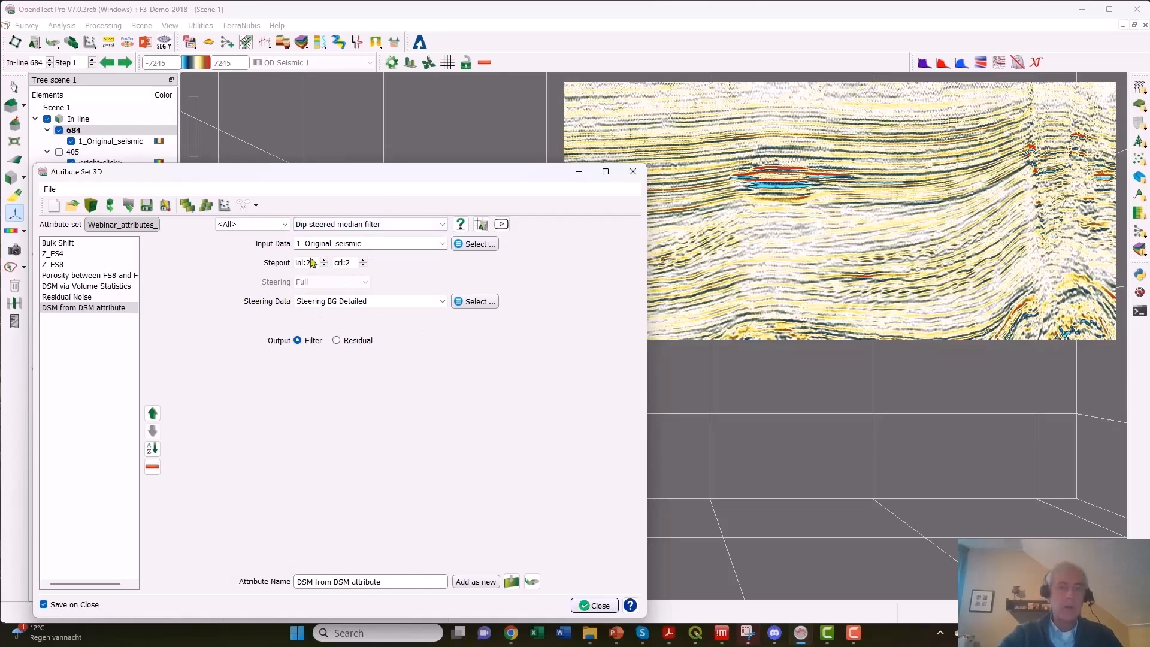
# Add a new attribute layer to in-line 684 and display the DSM via Volume Statistics attribute on it.
pyautogui.click(76, 287)
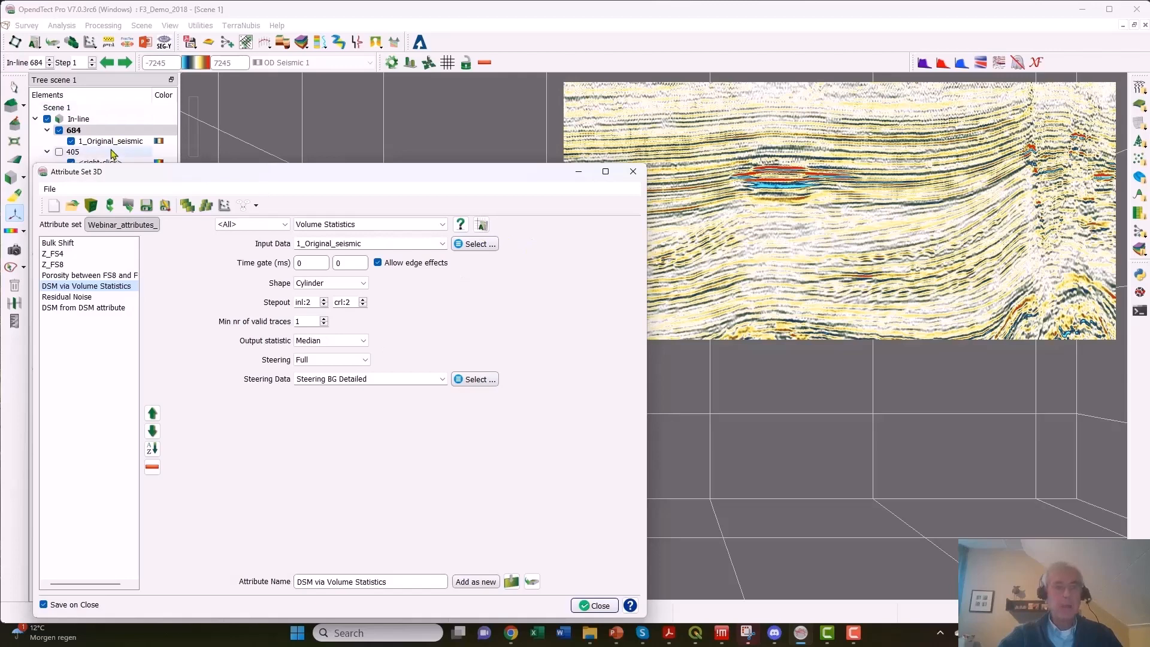
pyautogui.rightClick(82, 133)
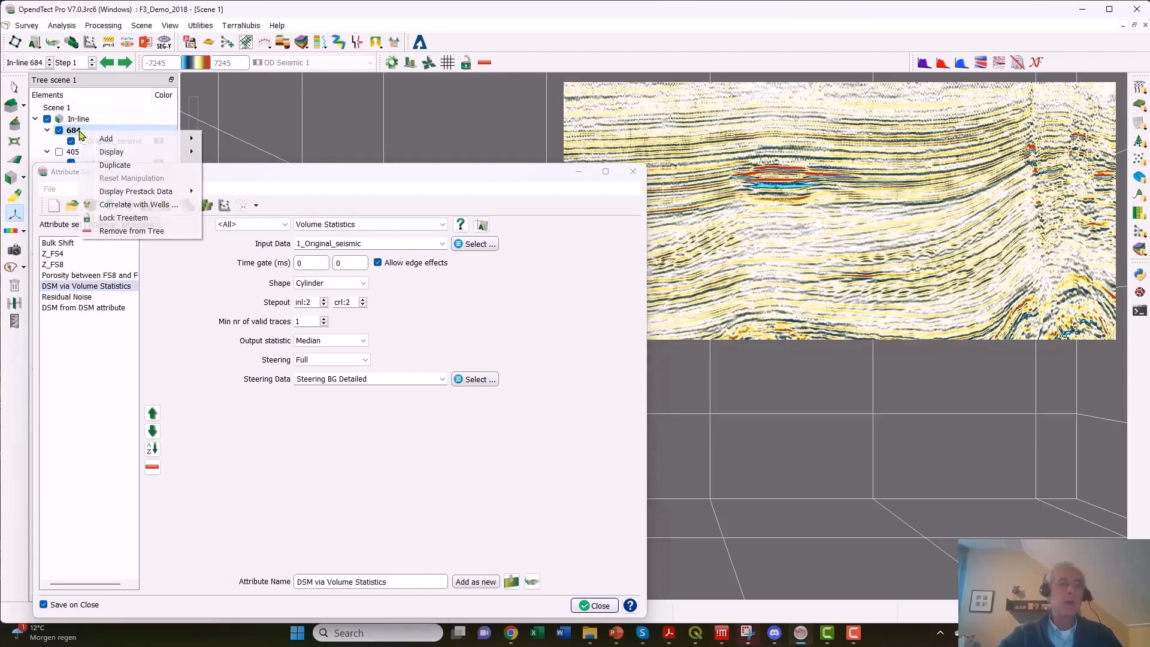
pyautogui.moveTo(111, 140)
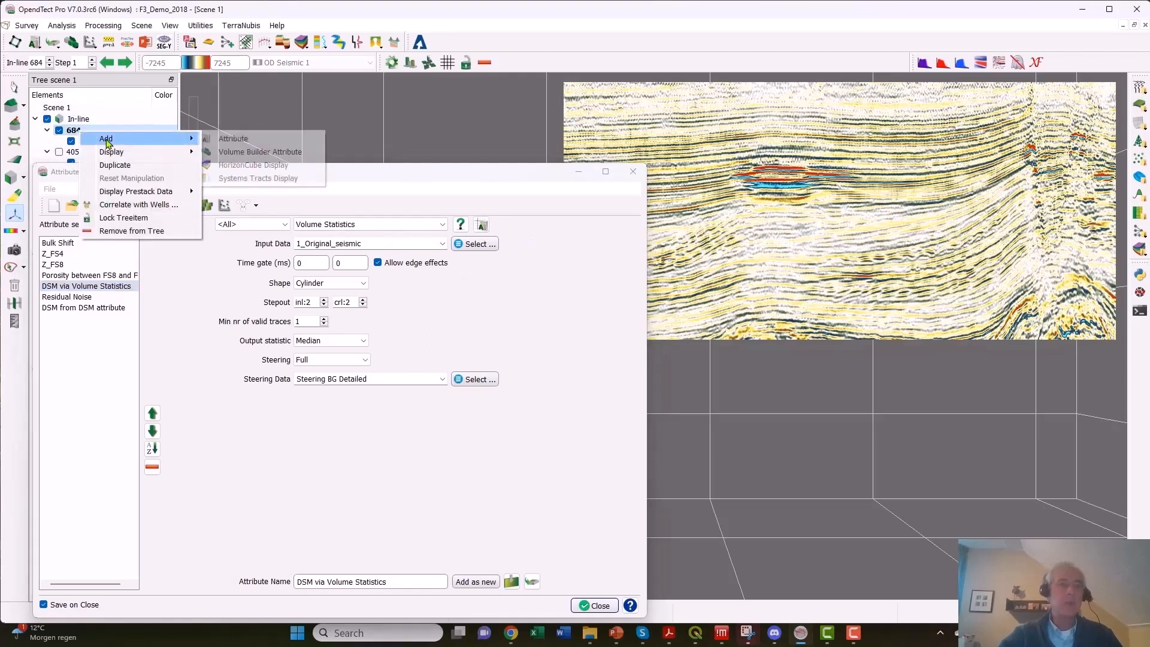
pyautogui.click(233, 140)
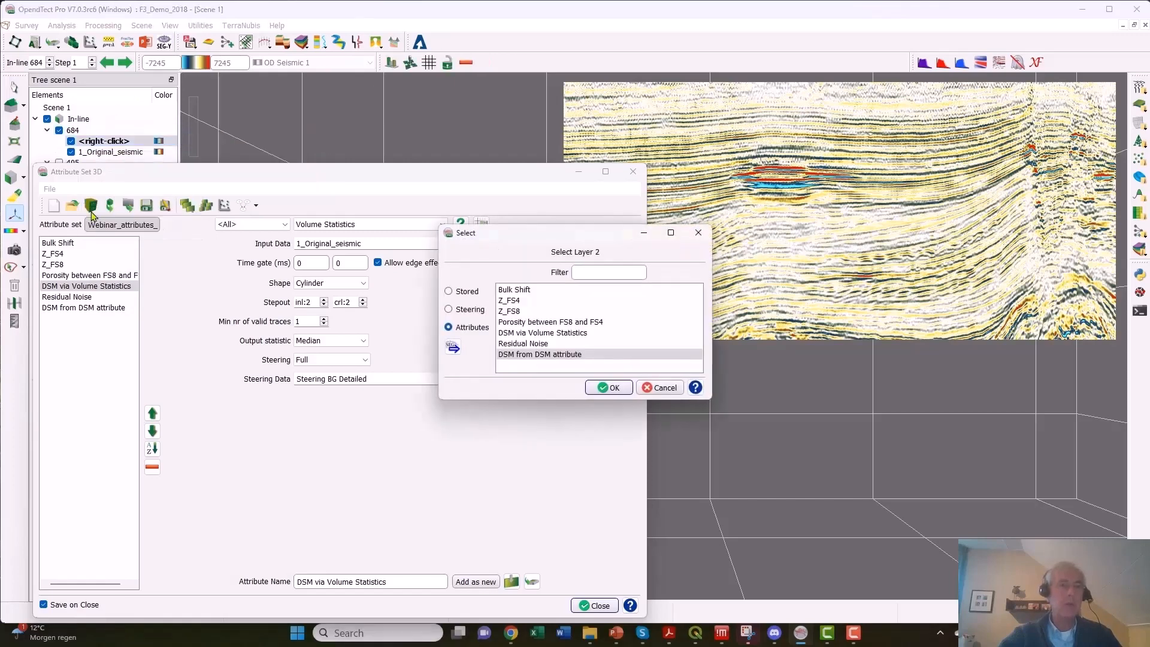
pyautogui.click(449, 292)
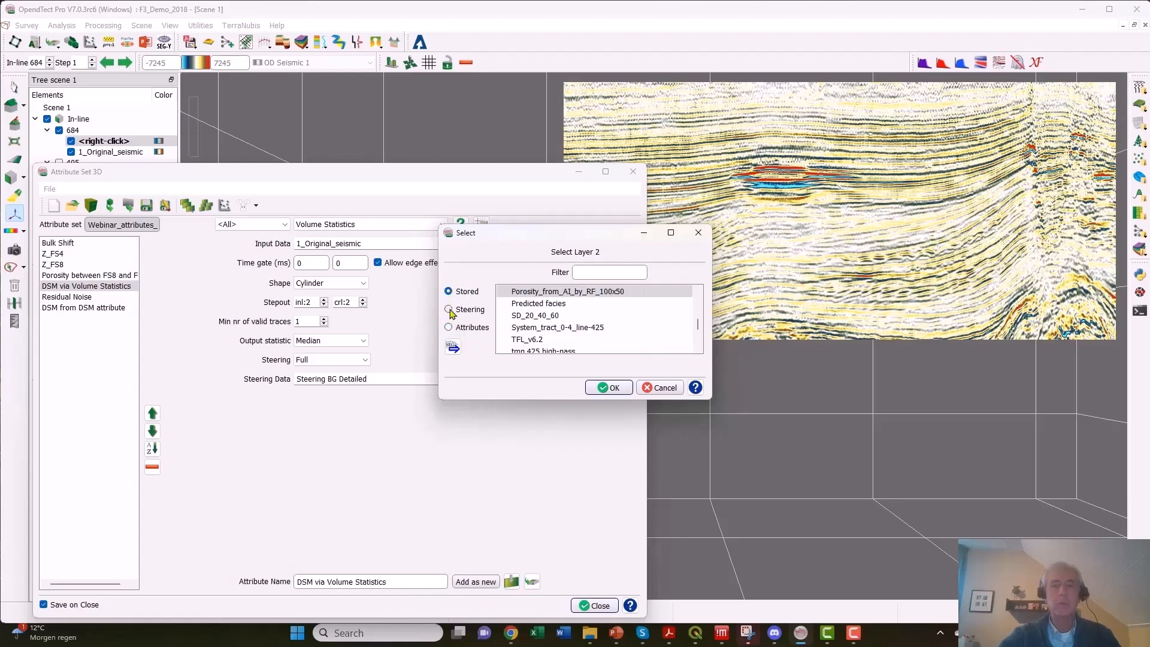
pyautogui.click(450, 310)
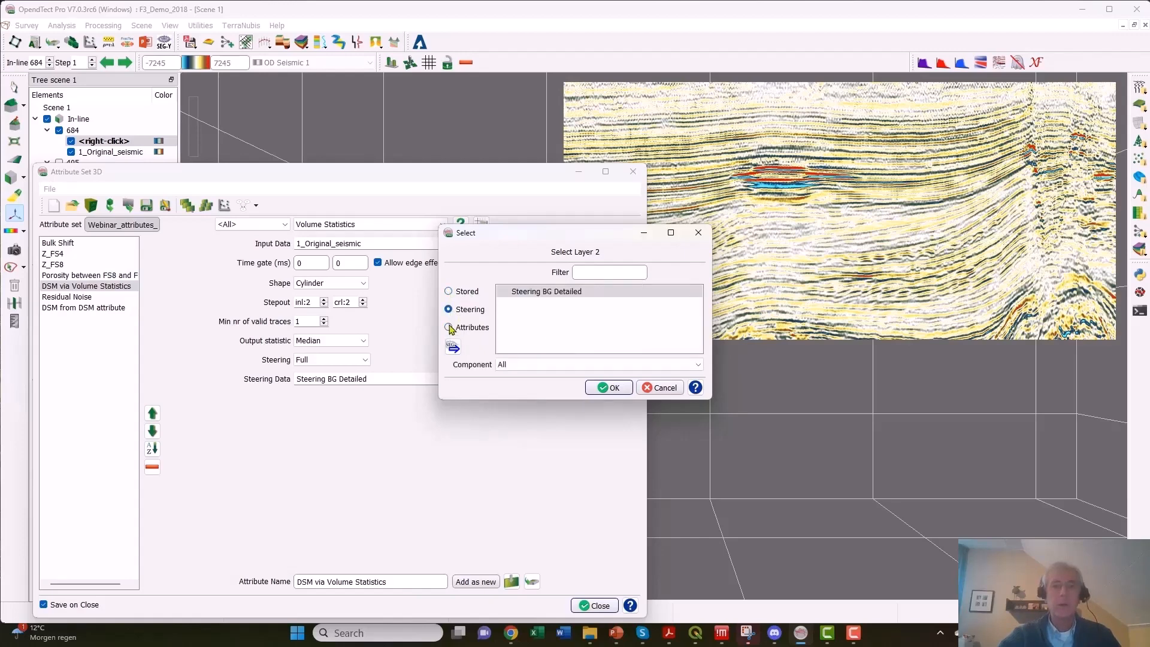
pyautogui.click(450, 328)
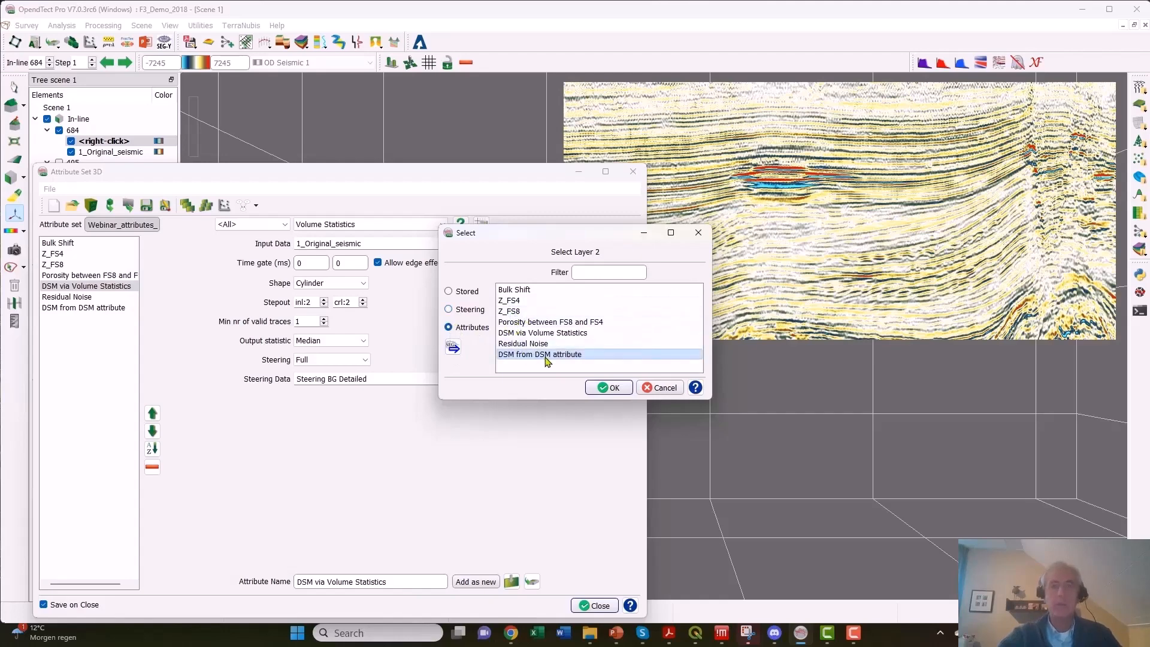
pyautogui.click(523, 336)
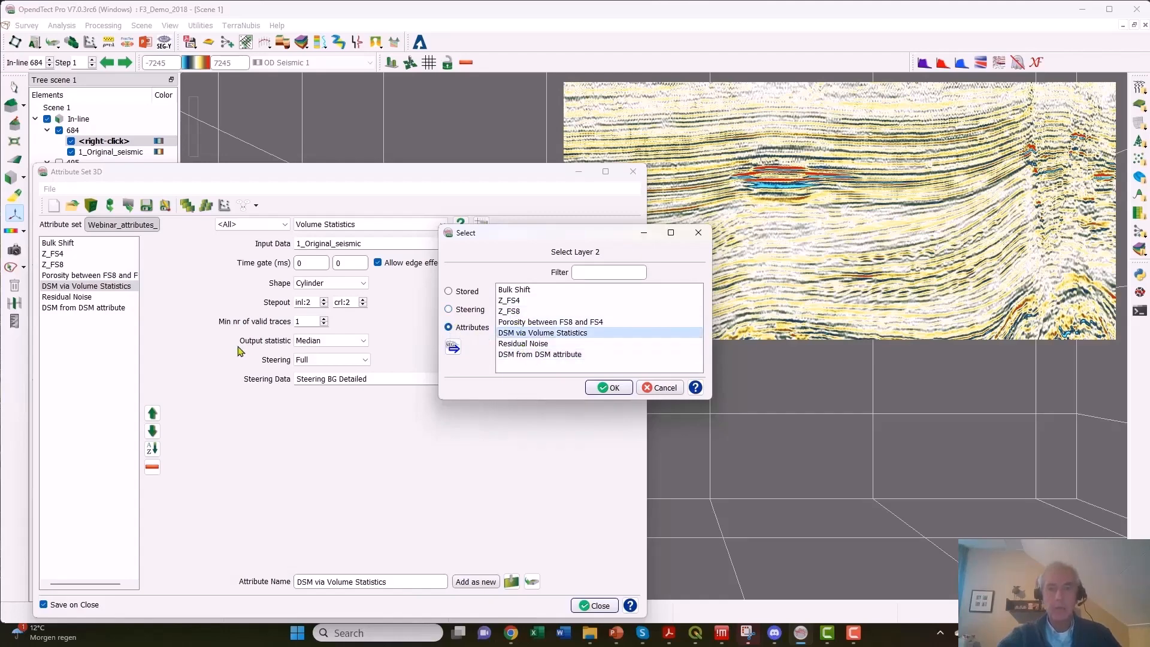
pyautogui.click(607, 388)
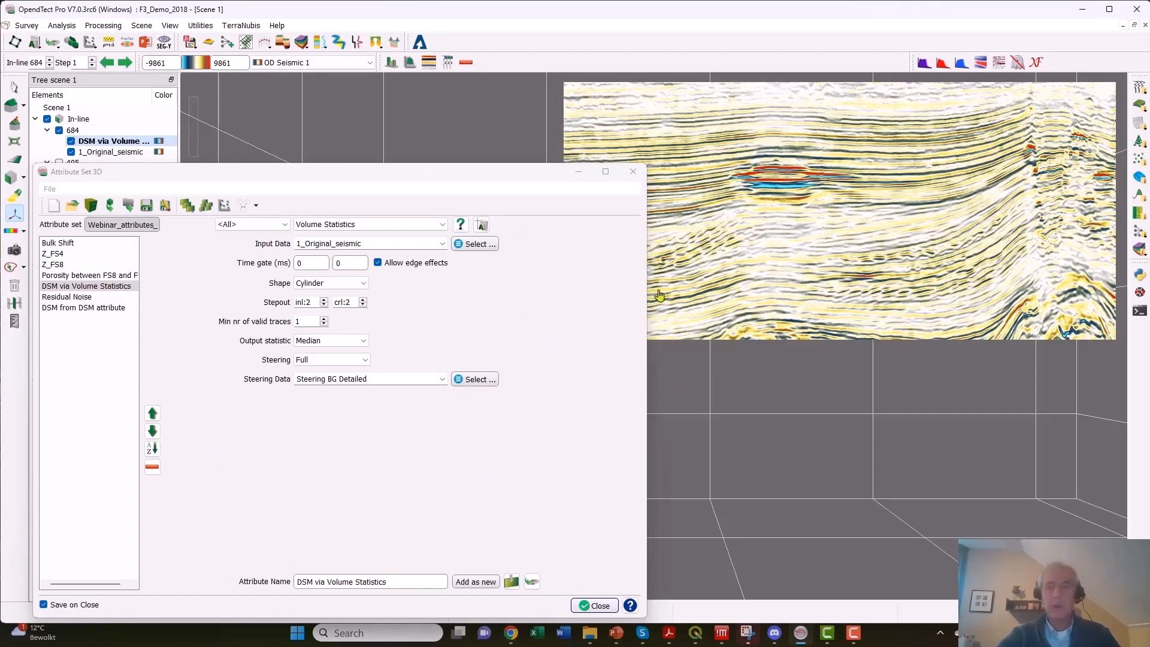
# Start evaluating the DSM via Volume Statistics attribute with Stepout as the parameter to test.
pyautogui.doubleClick(308, 302)
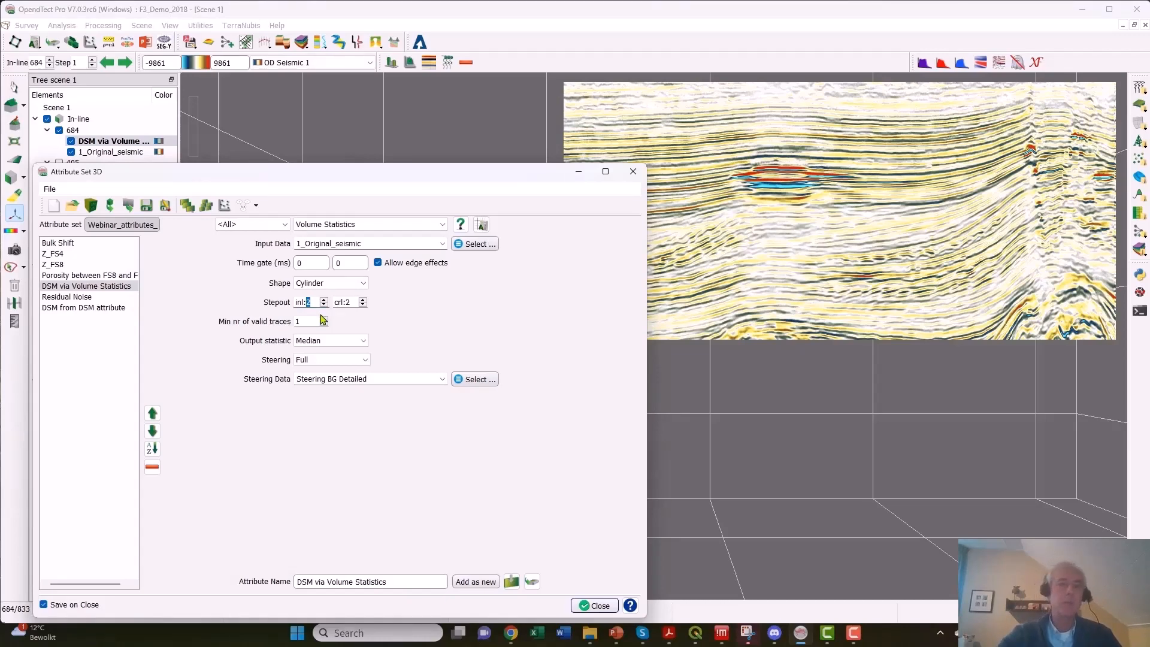
pyautogui.click(188, 207)
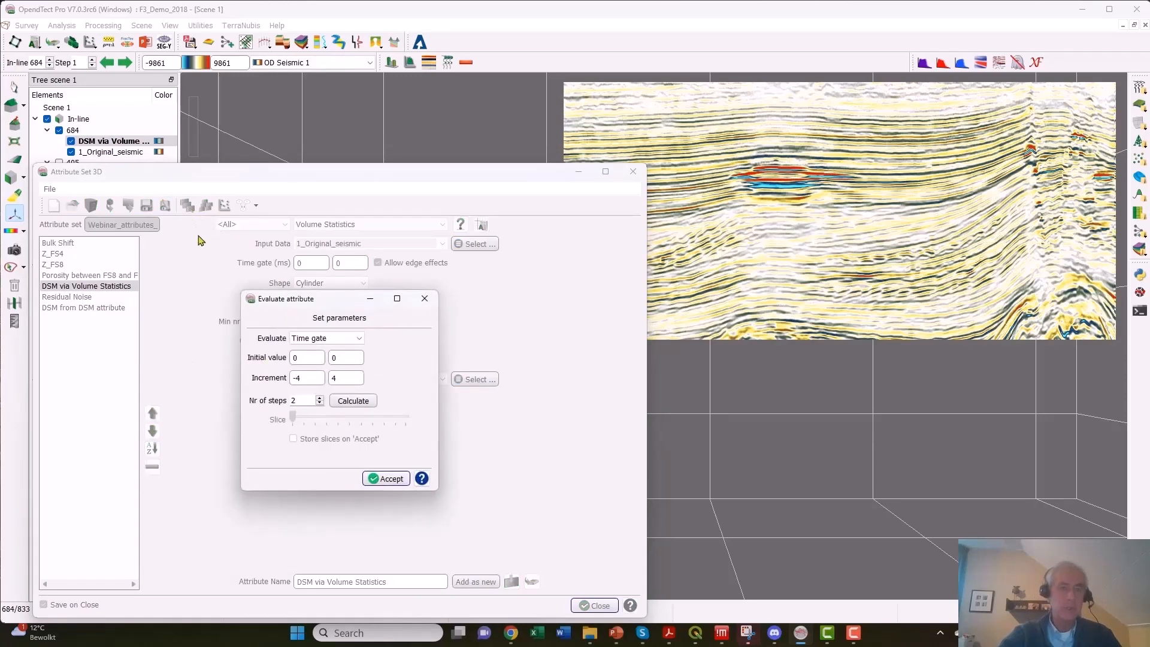
pyautogui.click(319, 340)
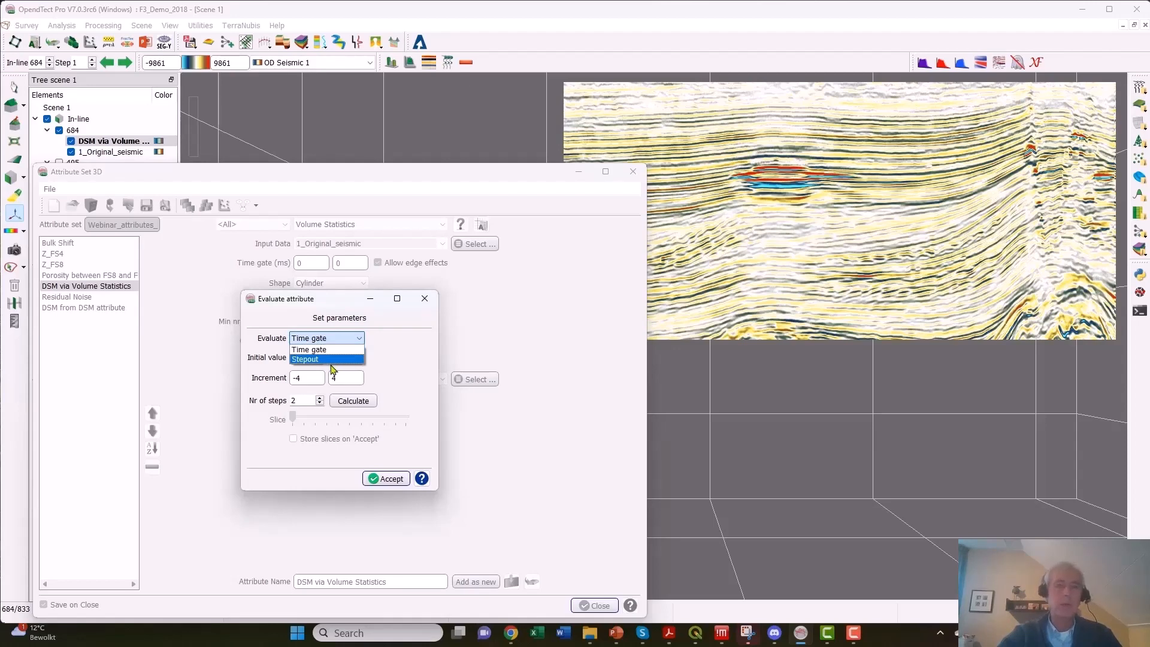
pyautogui.click(308, 360)
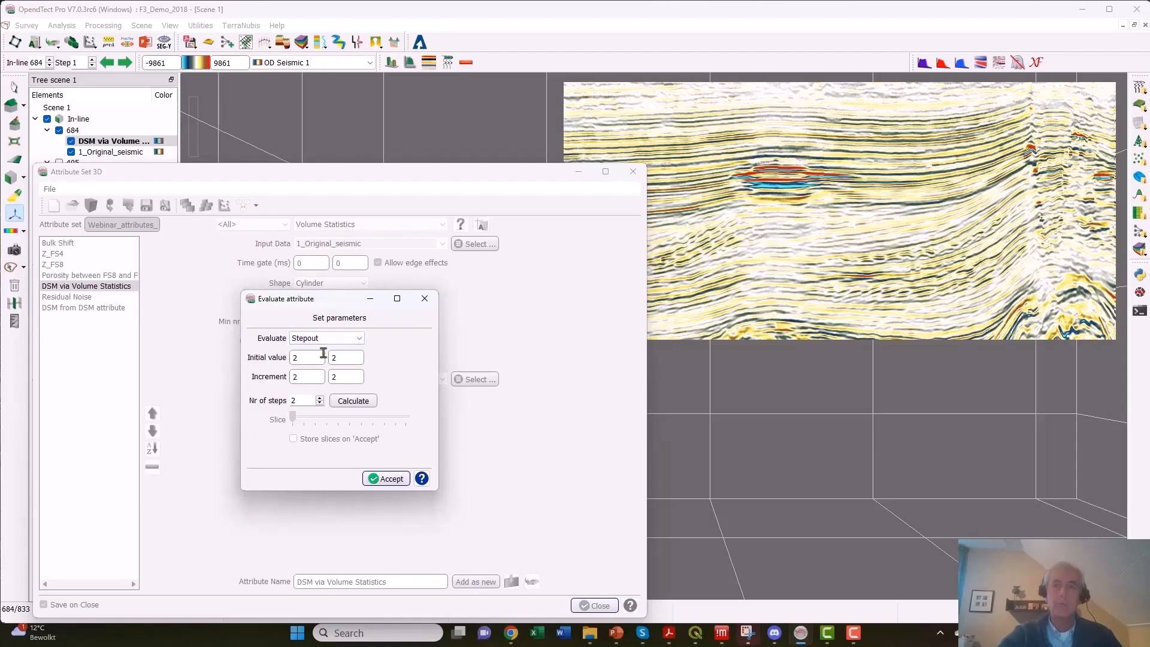
# Set the stepout evaluation's initial values to 0, 0 and both increments to 1.
pyautogui.doubleClick(304, 360)
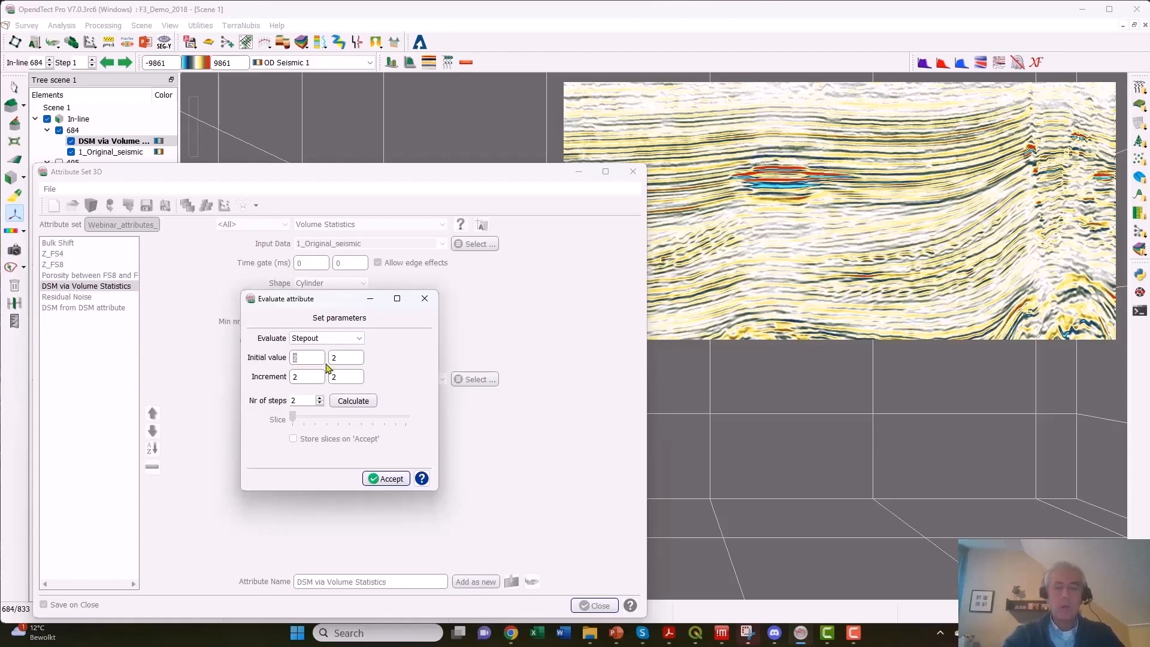
pyautogui.write('0')
pyautogui.doubleClick(353, 360)
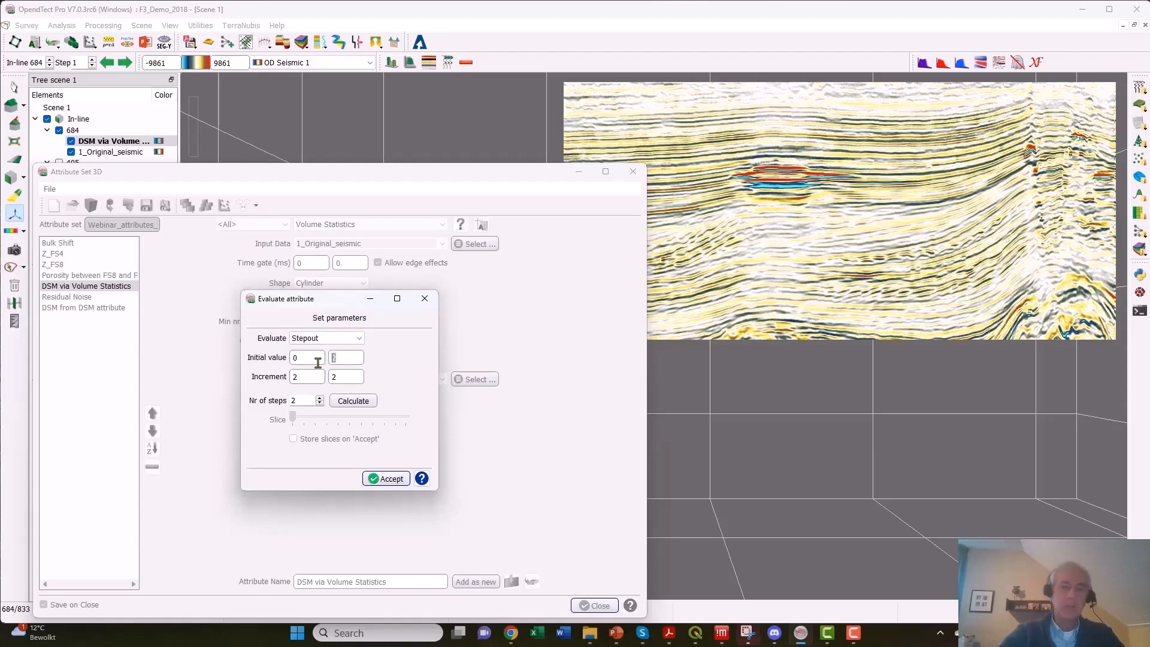
pyautogui.write('0')
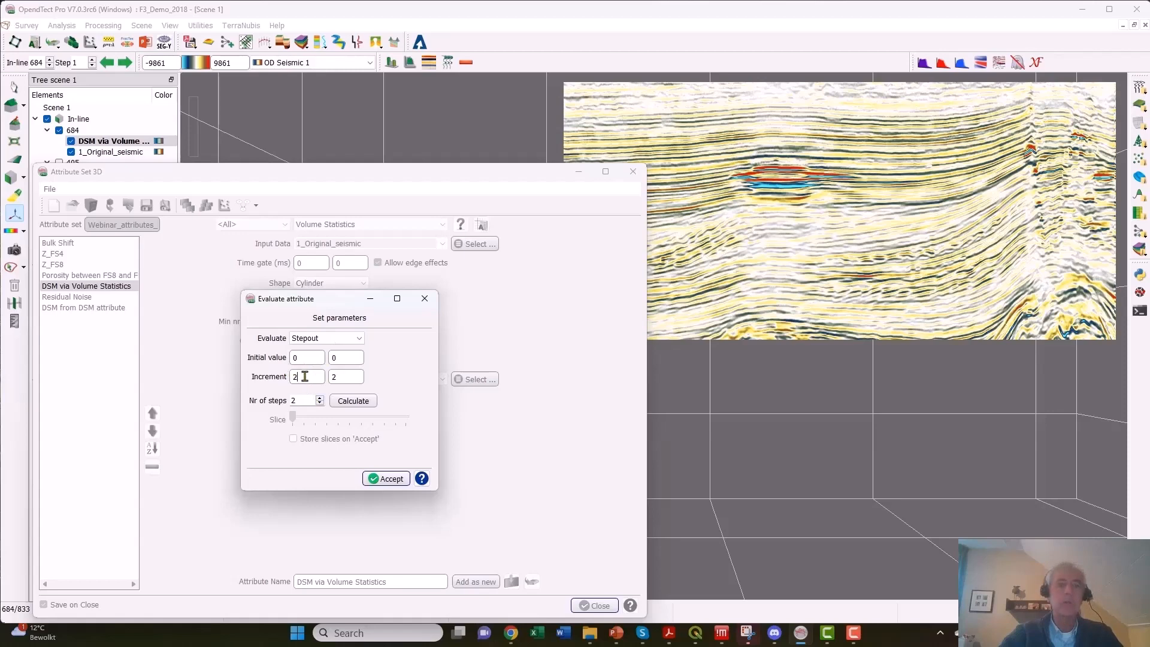
pyautogui.press('BackSpace')
pyautogui.write('1')
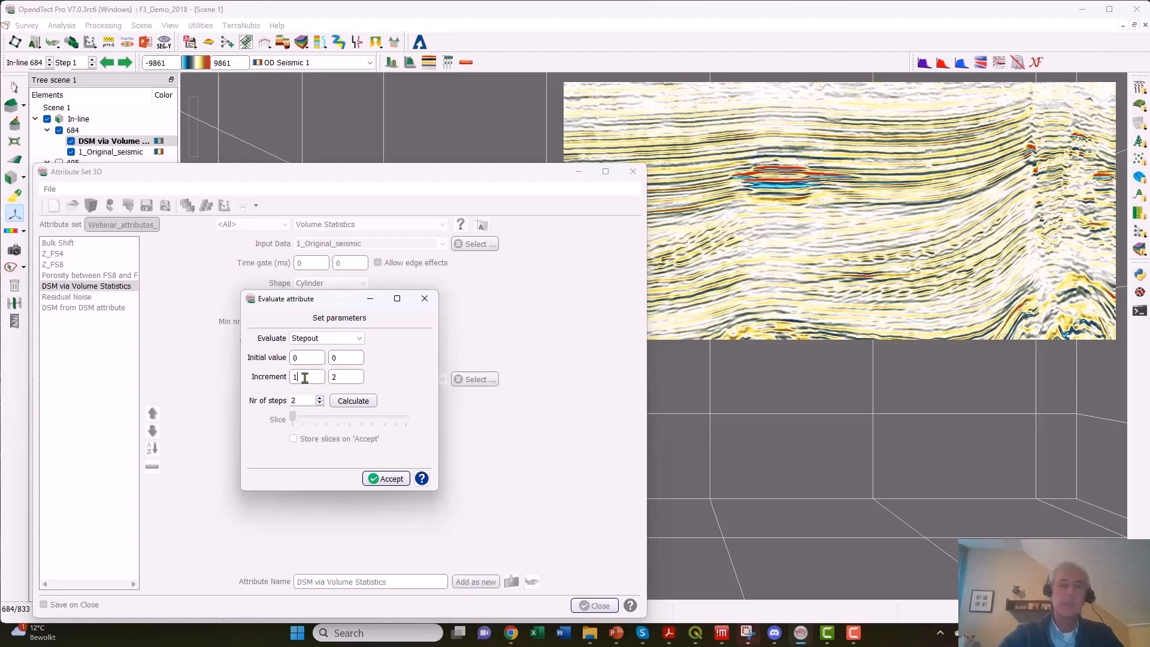
pyautogui.press('BackSpace')
pyautogui.write('1')
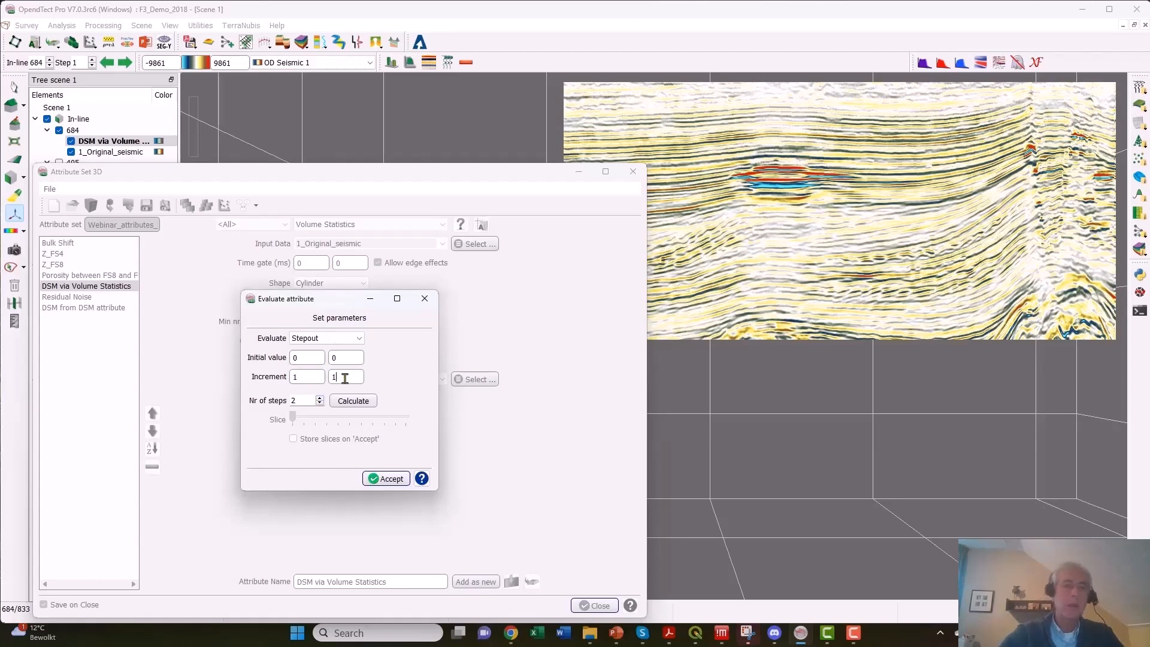
# Calculate the stepout evaluation in 5 steps and accept the slice with stepout [1,1].
pyautogui.doubleClick(303, 400)
pyautogui.click(353, 401)
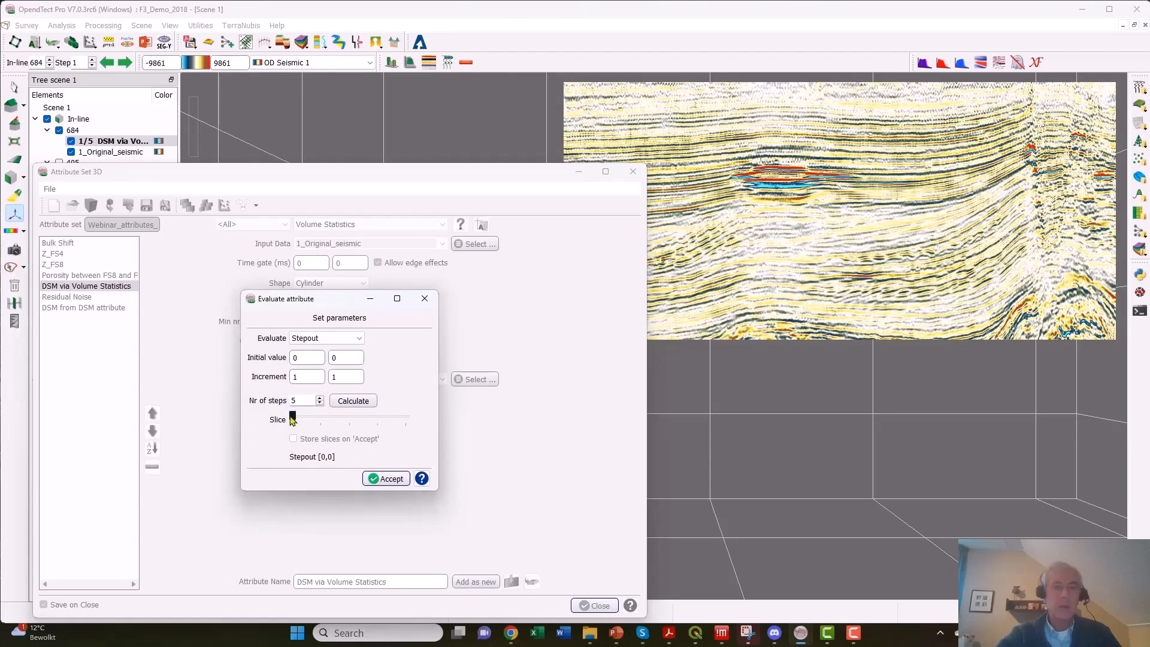
pyautogui.moveTo(304, 420)
pyautogui.mouseDown()
pyautogui.moveTo(401, 419)
pyautogui.moveTo(297, 420)
pyautogui.moveTo(346, 421)
pyautogui.moveTo(323, 421)
pyautogui.mouseUp()
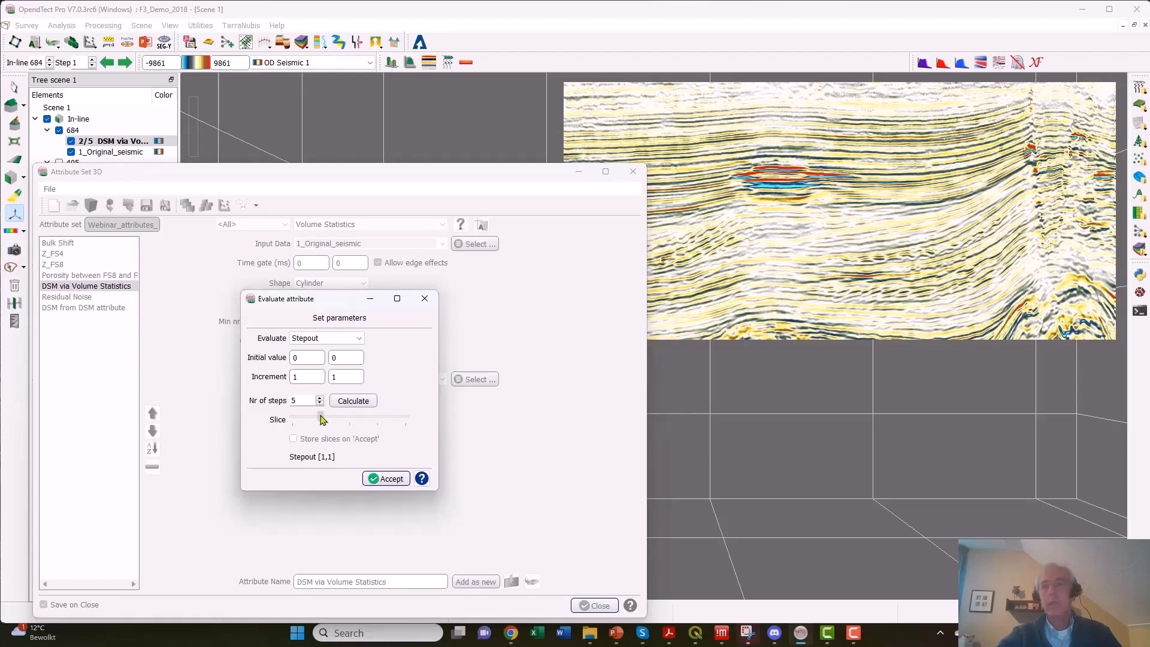
pyautogui.click(387, 479)
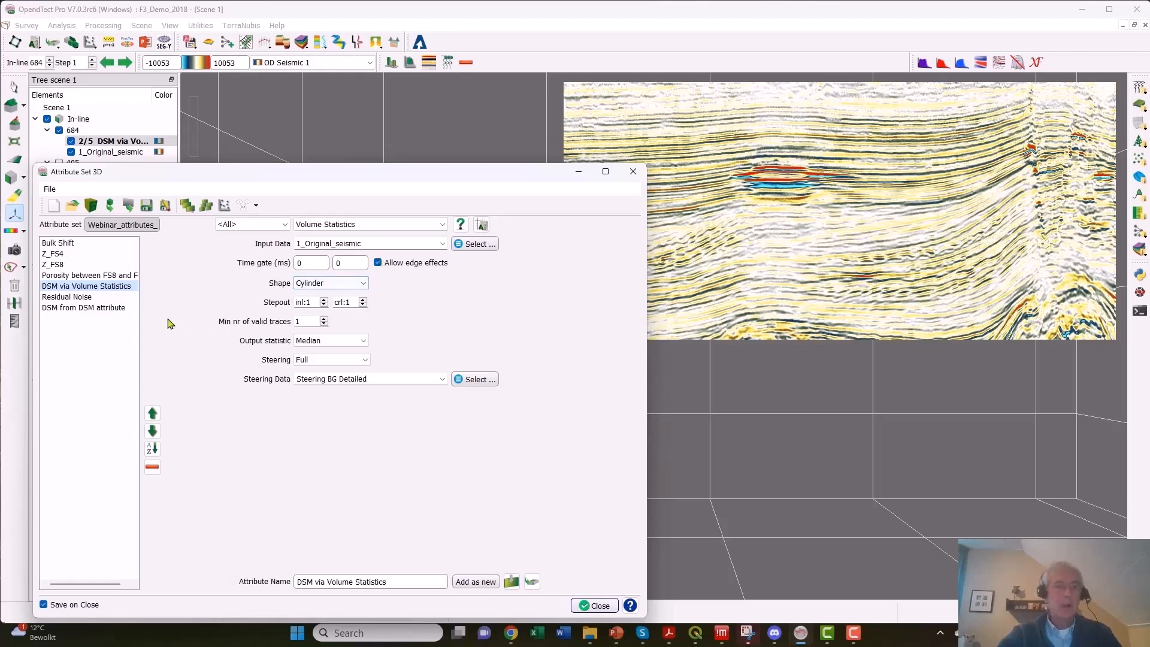
# Review the formula "original - DSM" of the Residual Noise attribute and display that attribute on in-line 684.
pyautogui.click(60, 298)
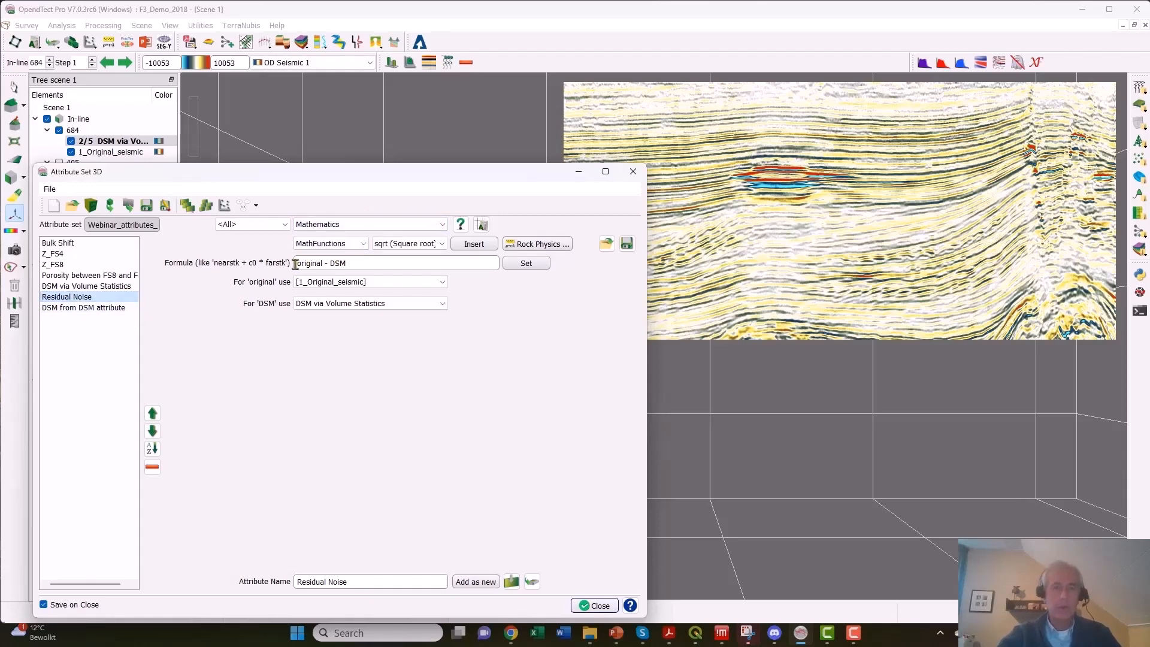
pyautogui.moveTo(294, 264); pyautogui.dragTo(378, 263)
pyautogui.click(374, 263)
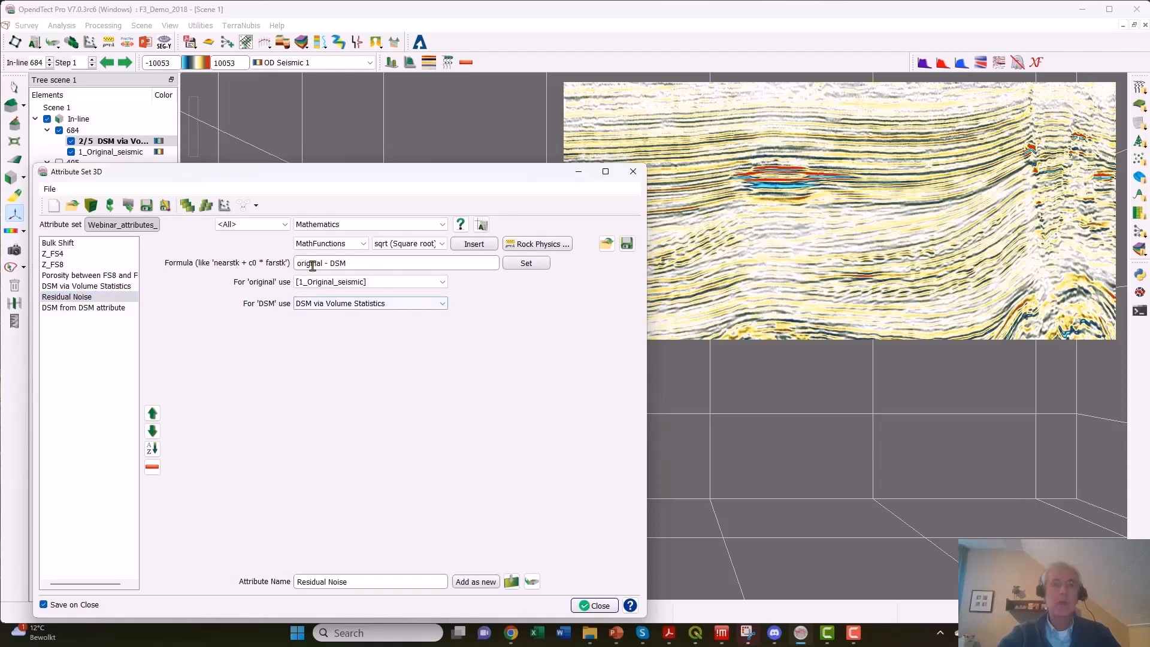
pyautogui.moveTo(331, 263); pyautogui.dragTo(380, 263)
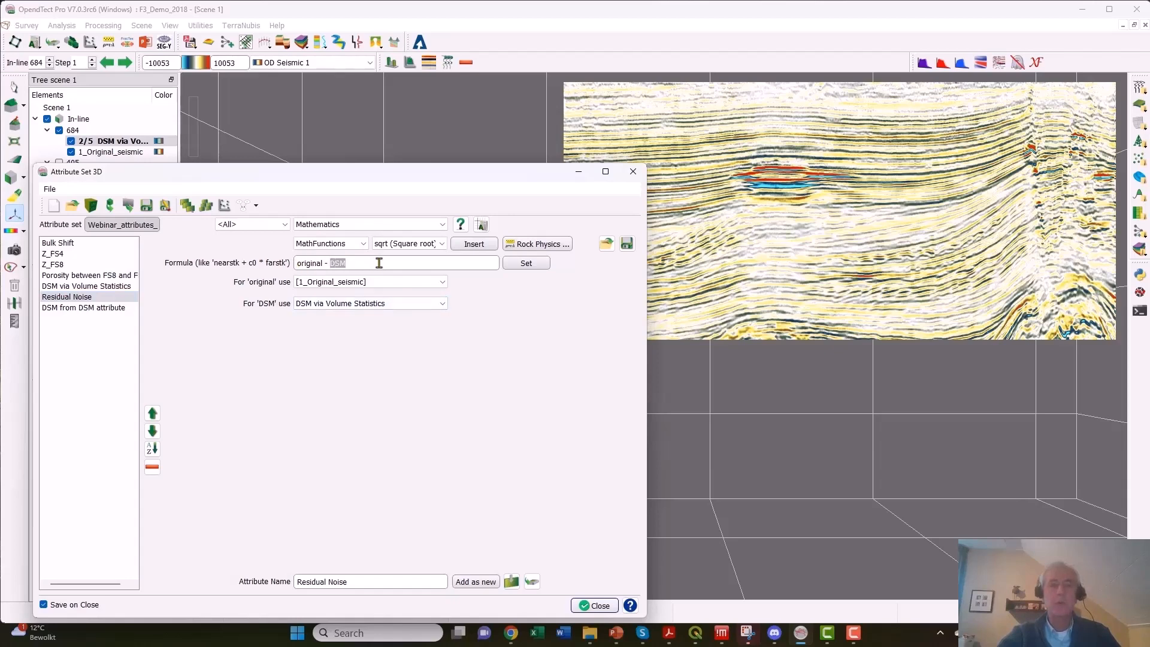
pyautogui.click(381, 264)
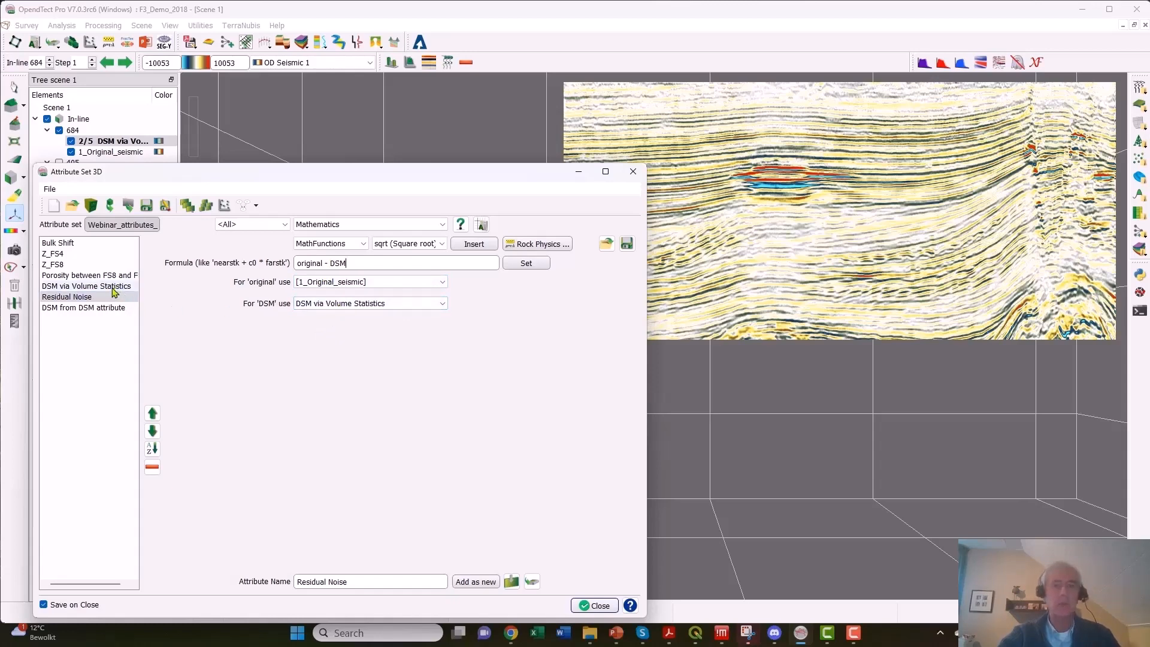
pyautogui.click(358, 582)
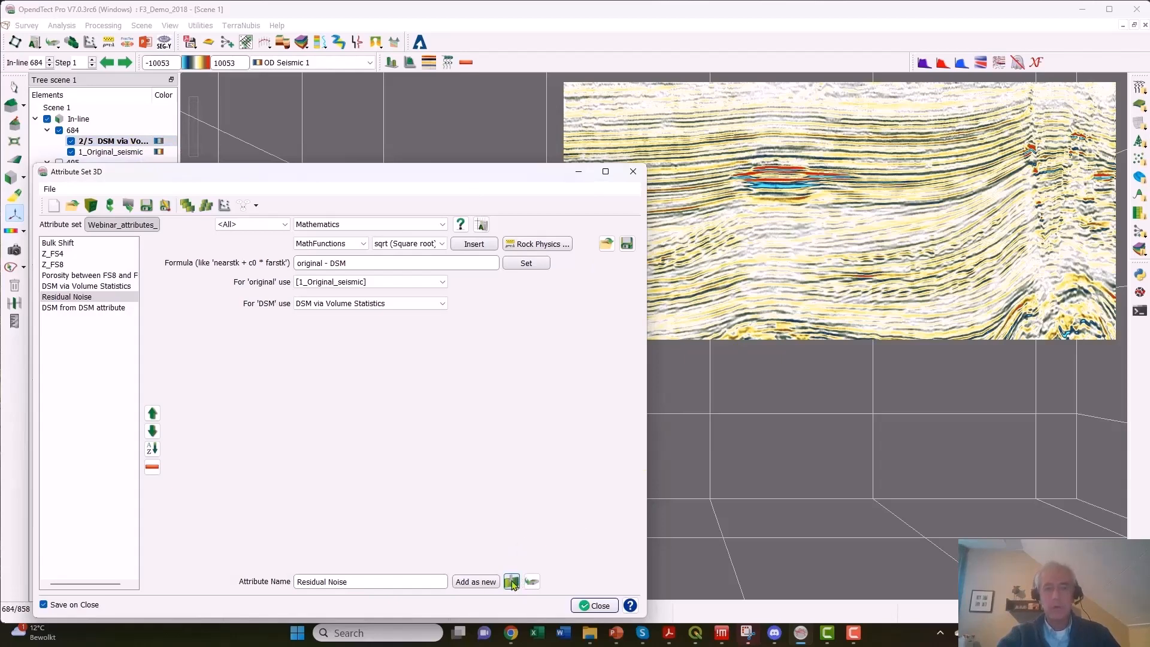
pyautogui.click(512, 582)
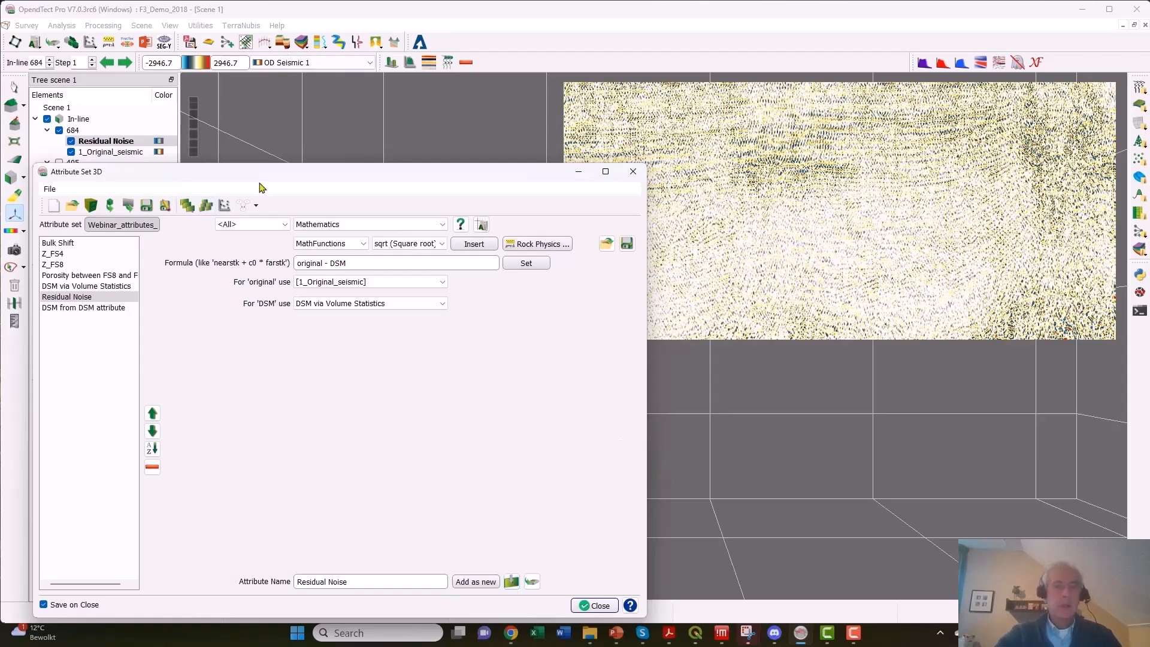
# Examine the Rock Physics density formulas, including Extended elastic density using CHI angle, and leave without applying one.
pyautogui.click(538, 247)
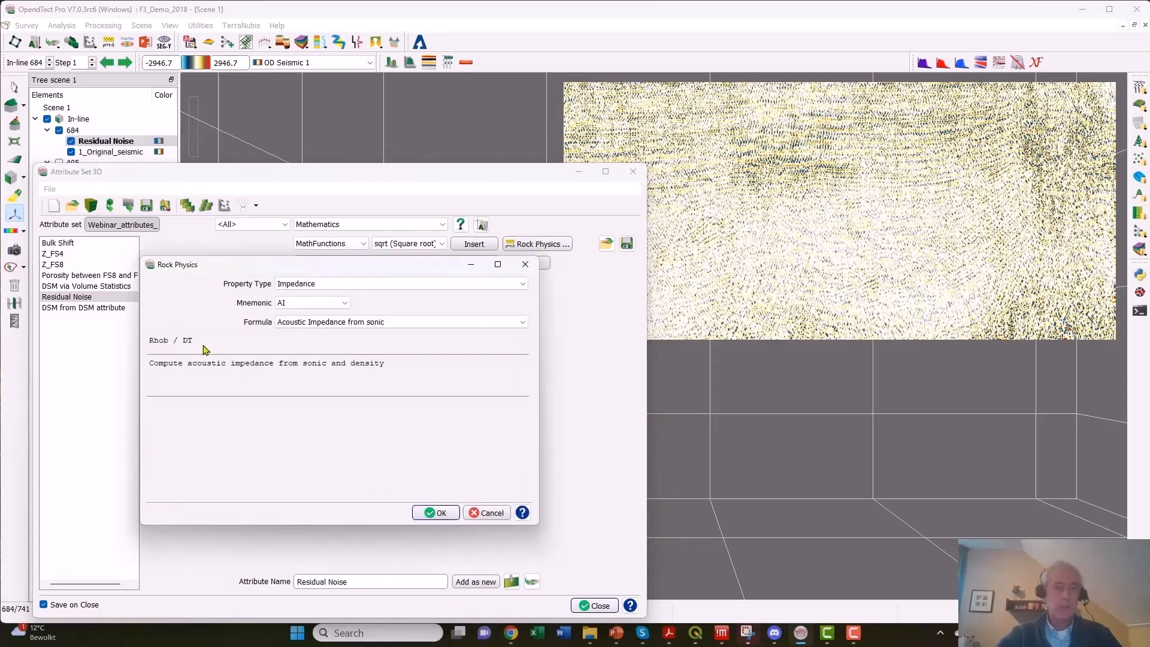
pyautogui.click(523, 286)
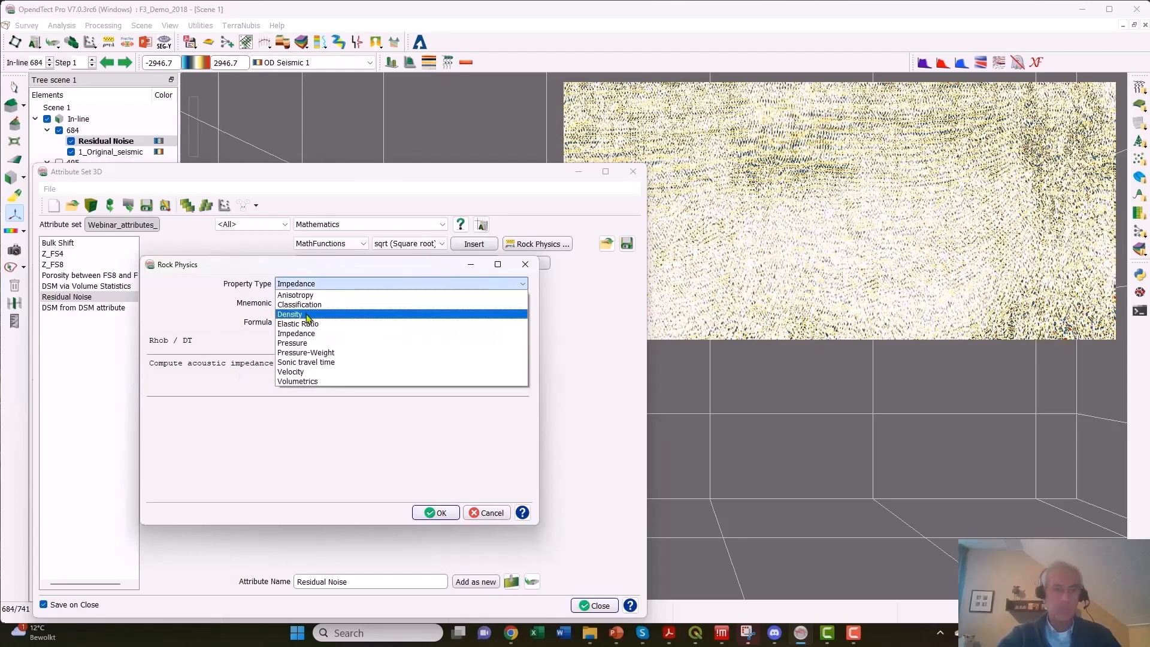
pyautogui.click(306, 315)
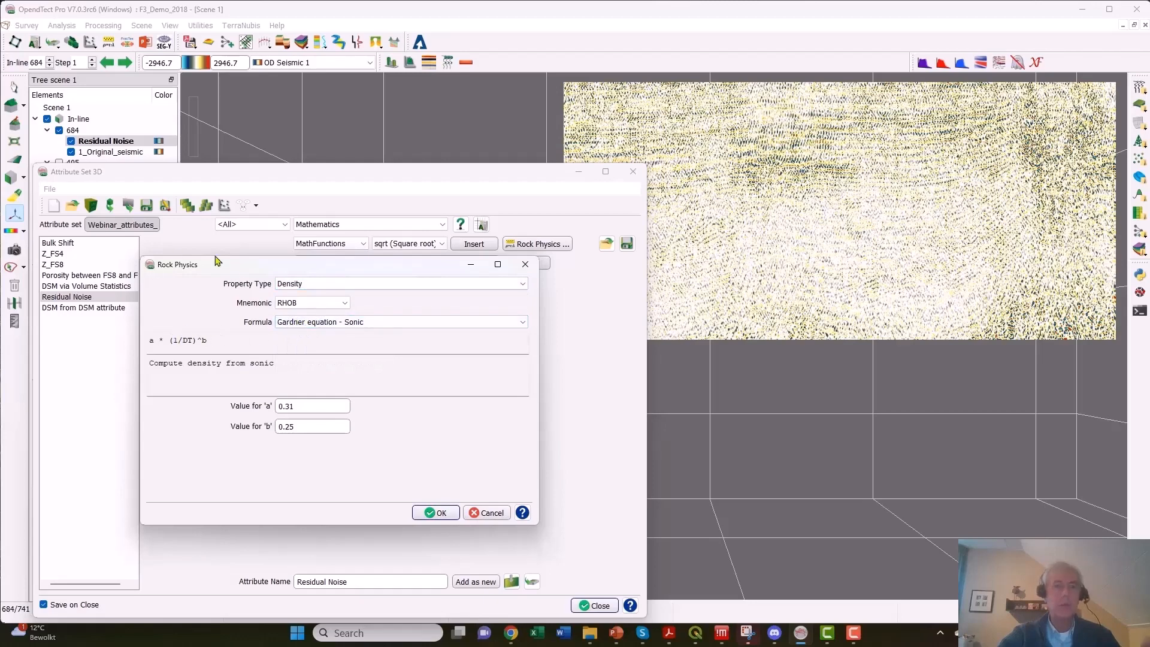
pyautogui.moveTo(255, 266); pyautogui.dragTo(646, 274)
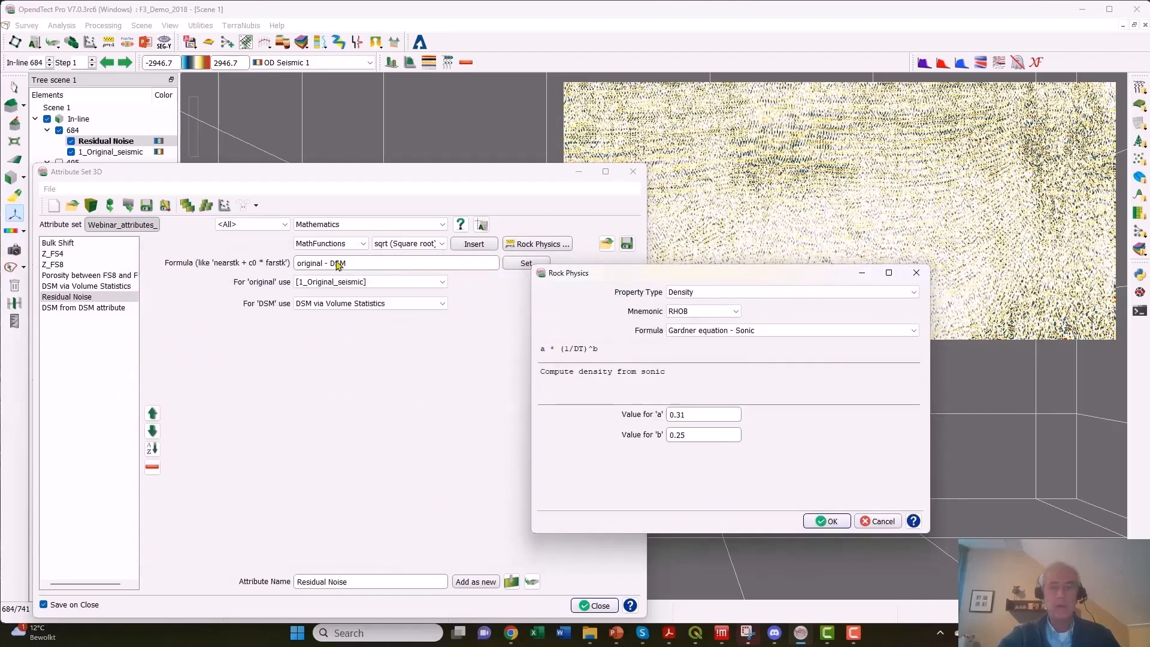
pyautogui.click(801, 332)
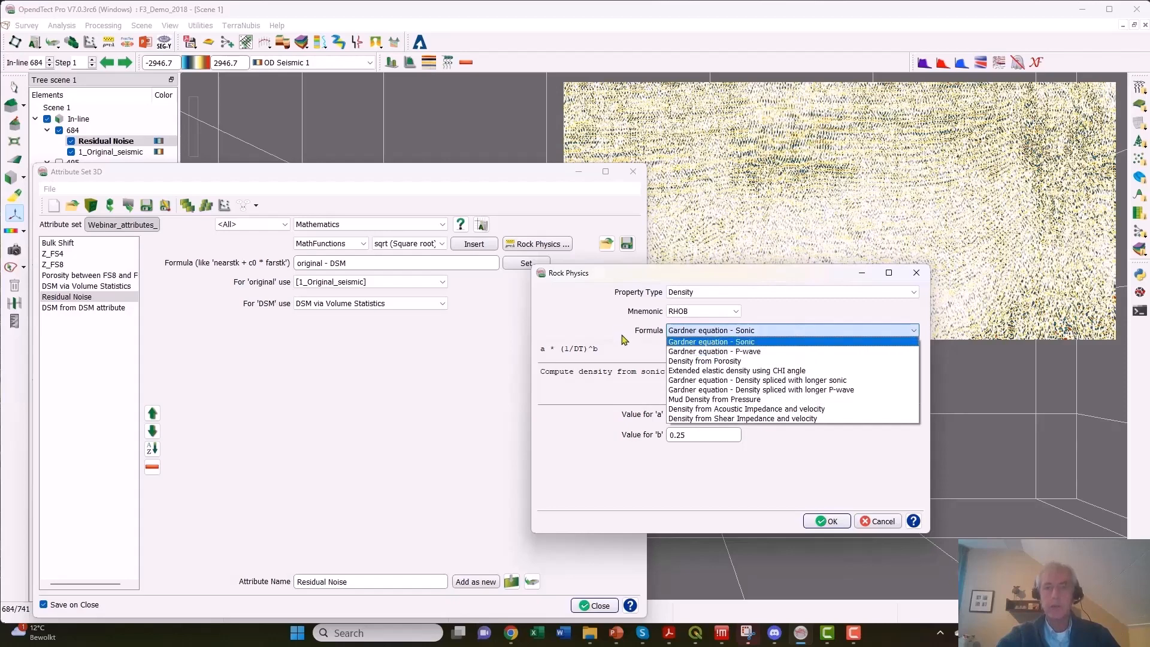
pyautogui.click(701, 370)
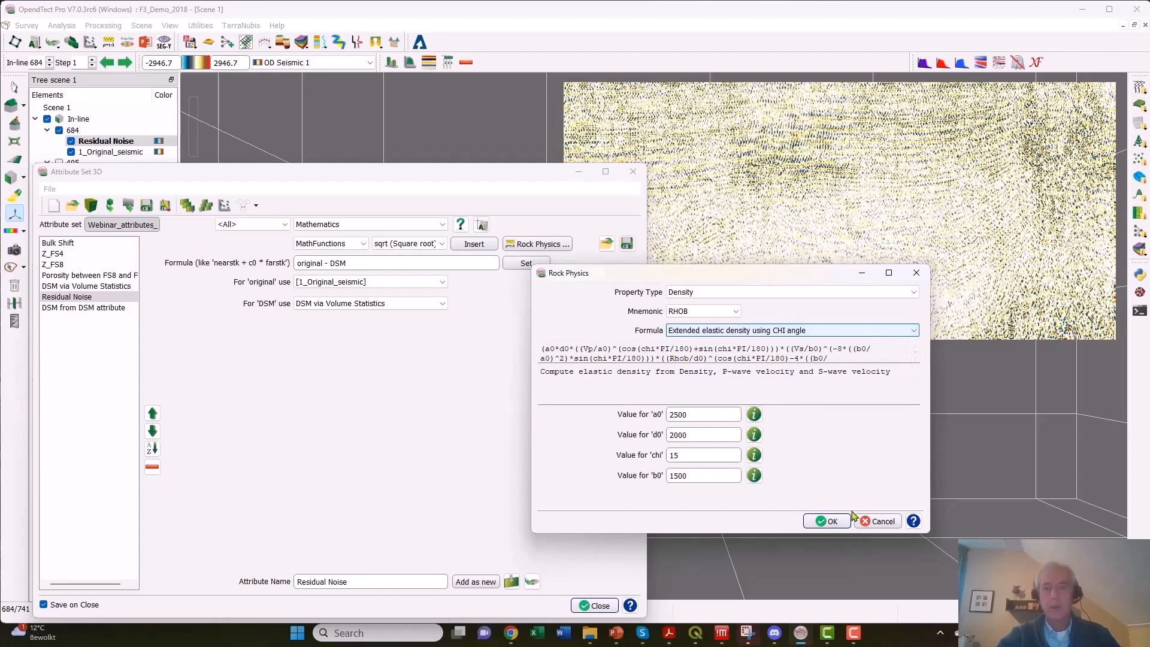
pyautogui.click(881, 521)
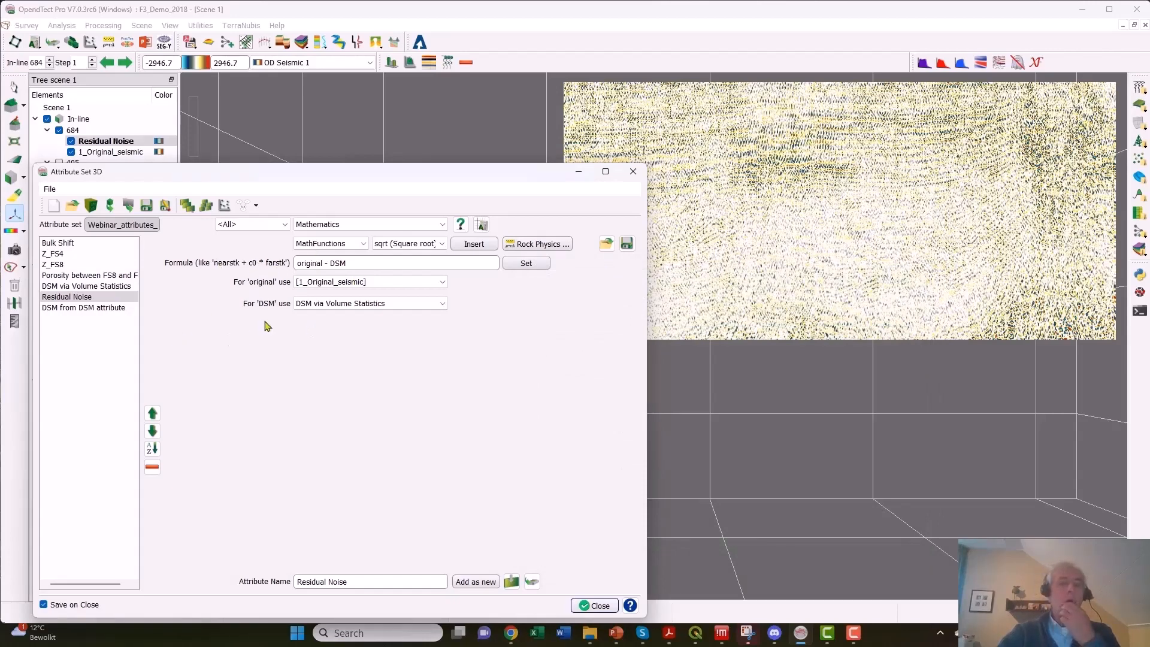
# Insert the constant undef from the Constants category into the Residual Noise formula.
pyautogui.moveTo(353, 263); pyautogui.dragTo(245, 263)
pyautogui.click(364, 244)
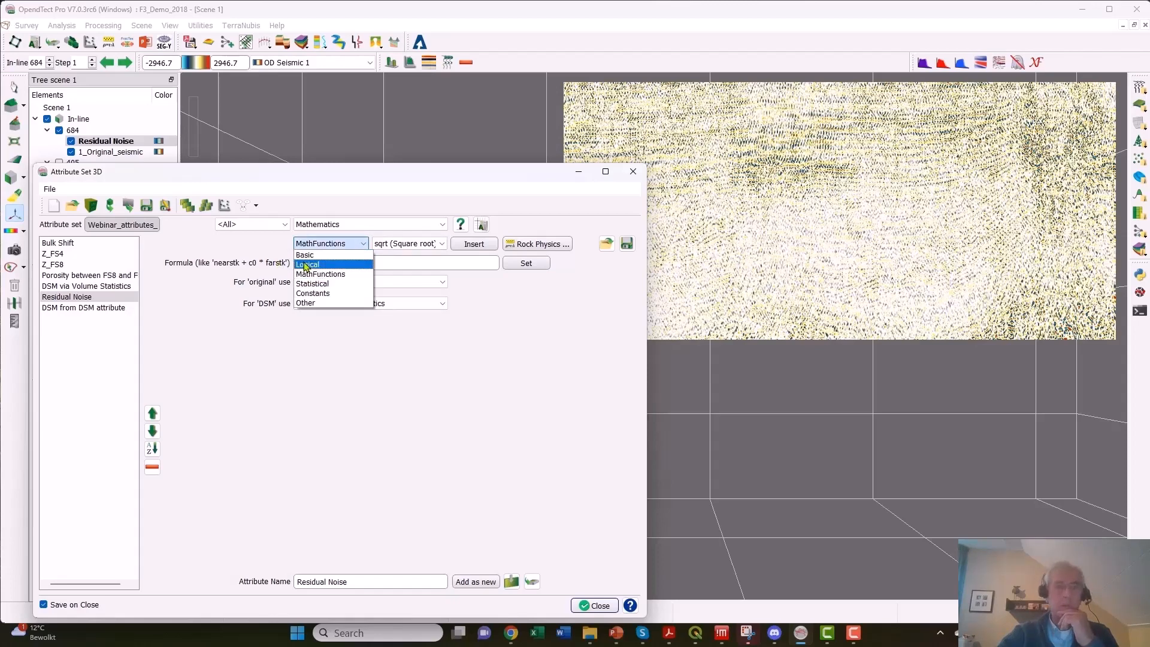
pyautogui.click(314, 294)
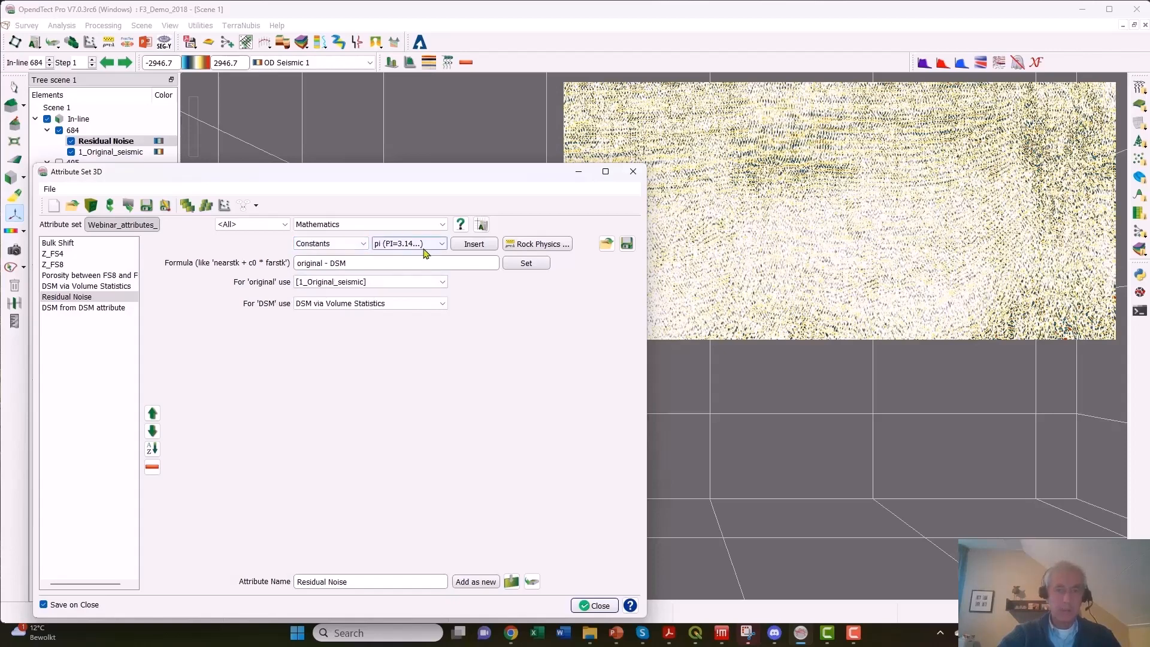
pyautogui.click(442, 245)
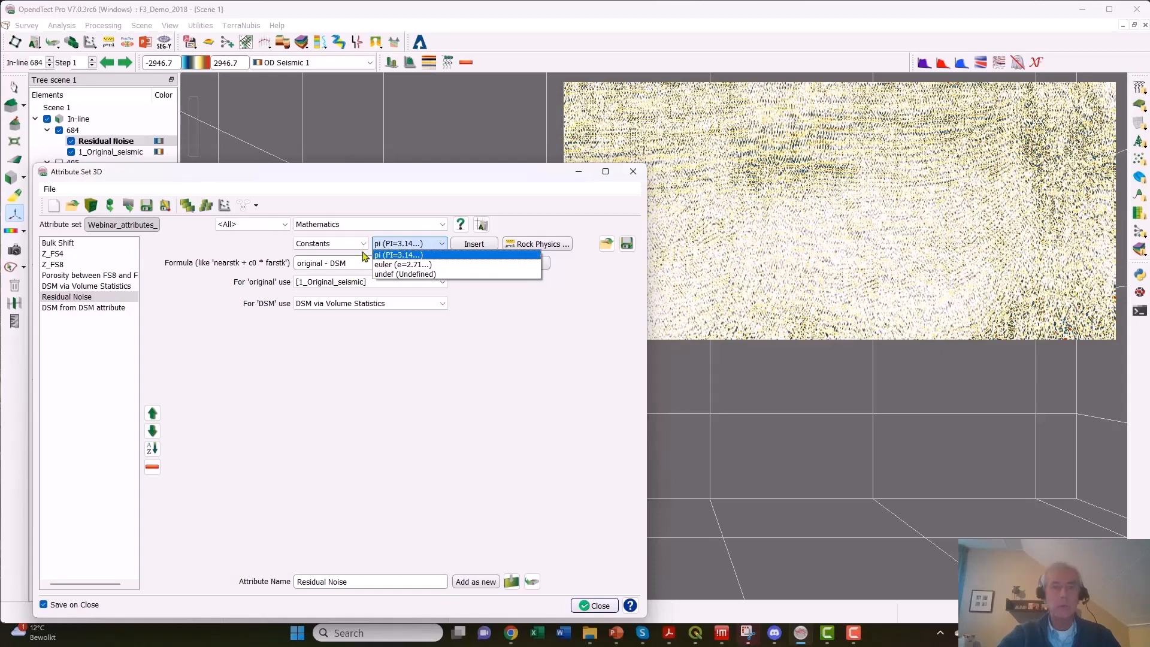
pyautogui.click(393, 274)
pyautogui.click(475, 245)
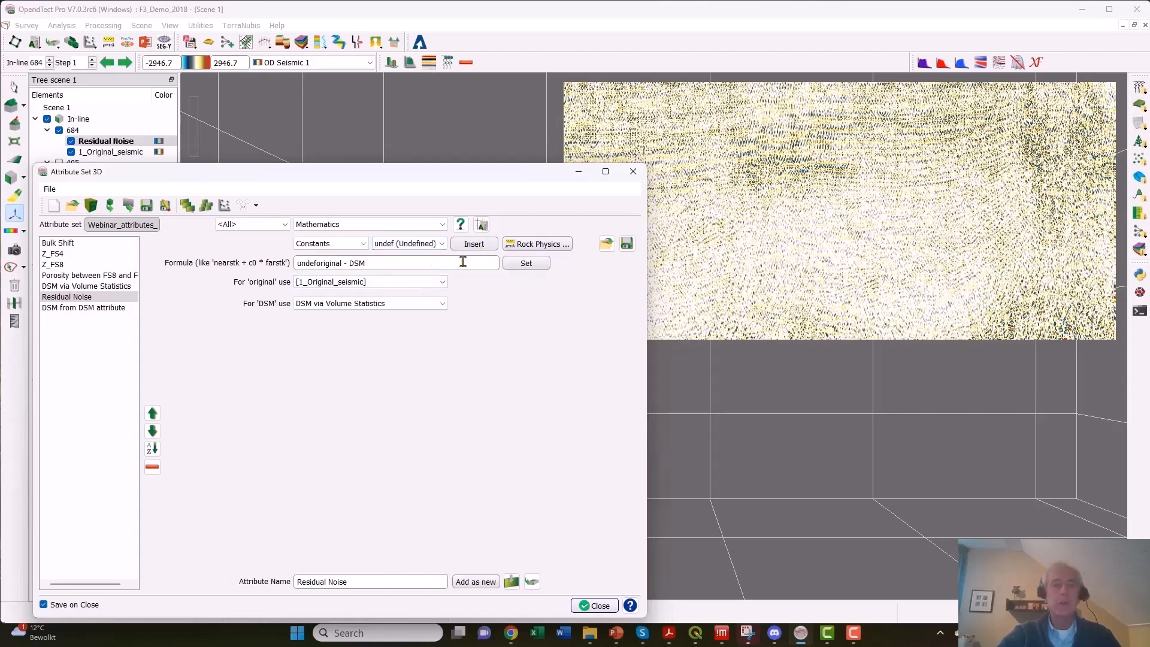
# Clear the entire expression from the Residual Noise formula.
pyautogui.moveTo(317, 264); pyautogui.dragTo(368, 264)
pyautogui.press('Delete')
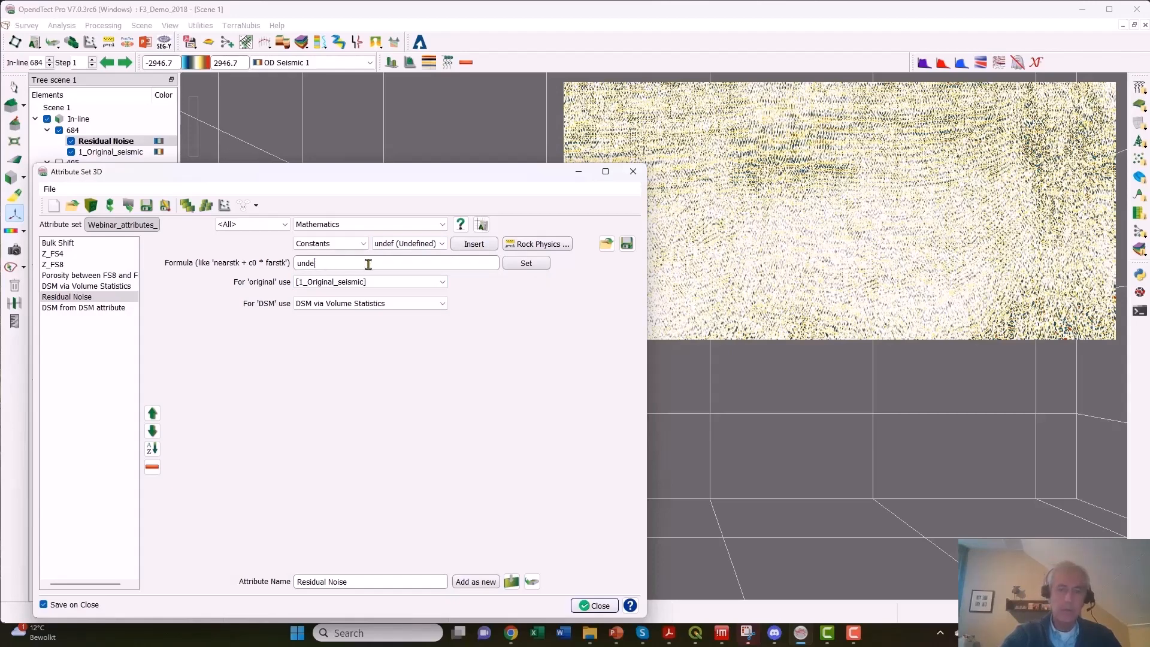
pyautogui.press('BackSpace')
pyautogui.press('BackSpace')
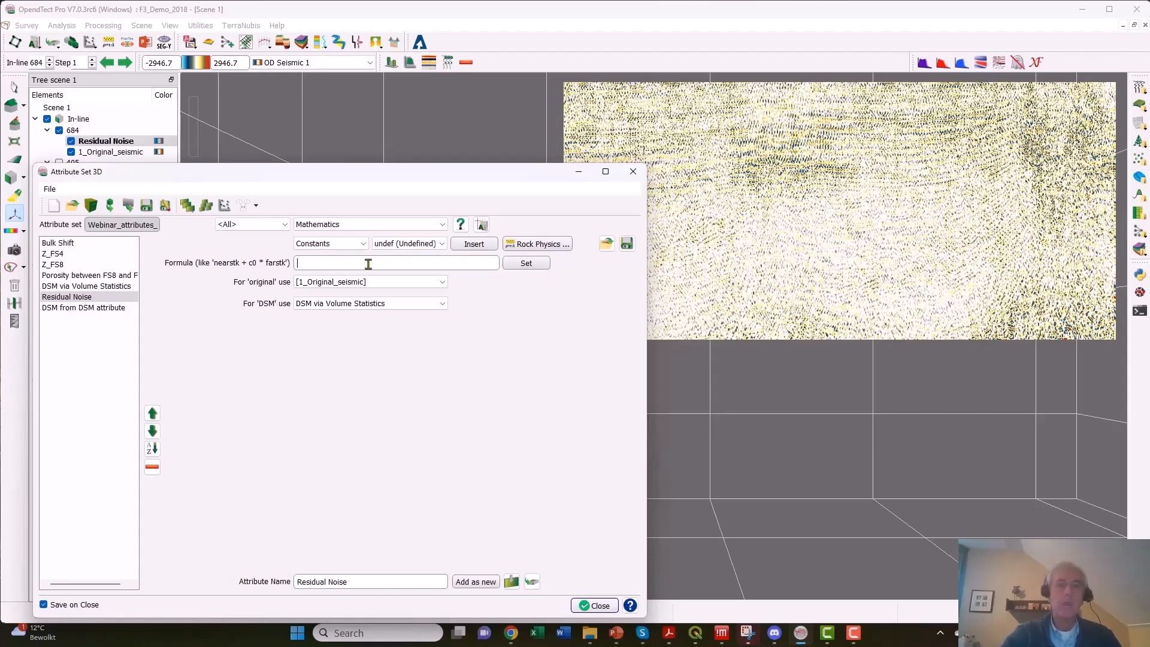
# Insert the constant euler into the empty Residual Noise formula.
pyautogui.click(420, 244)
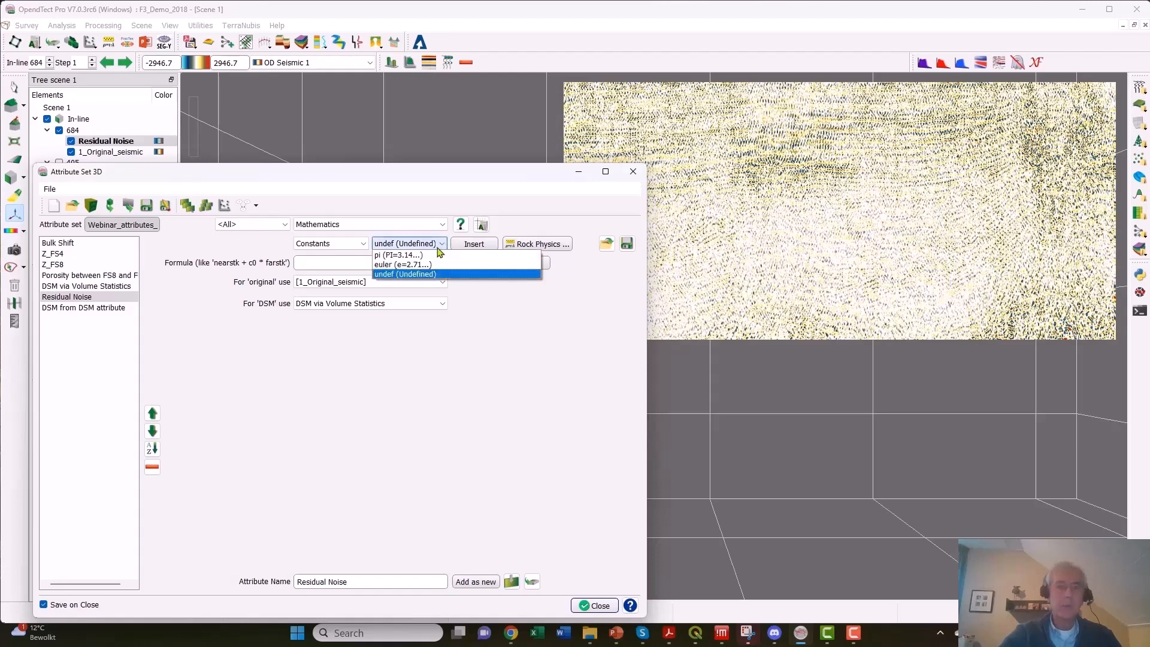
pyautogui.click(427, 265)
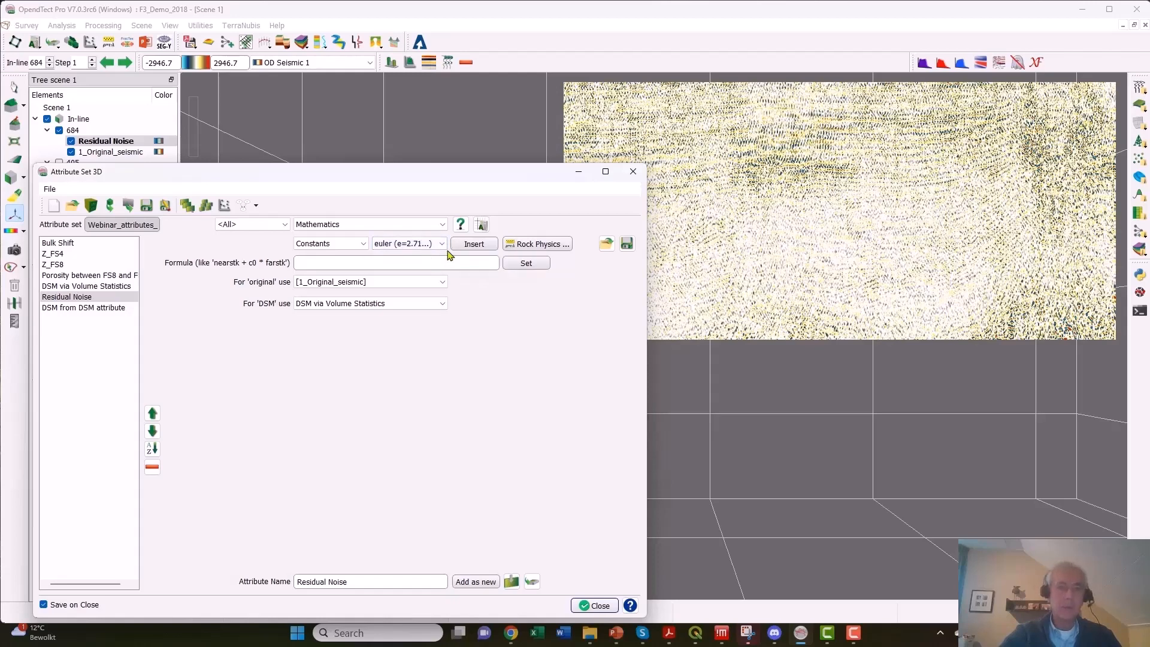
pyautogui.click(474, 246)
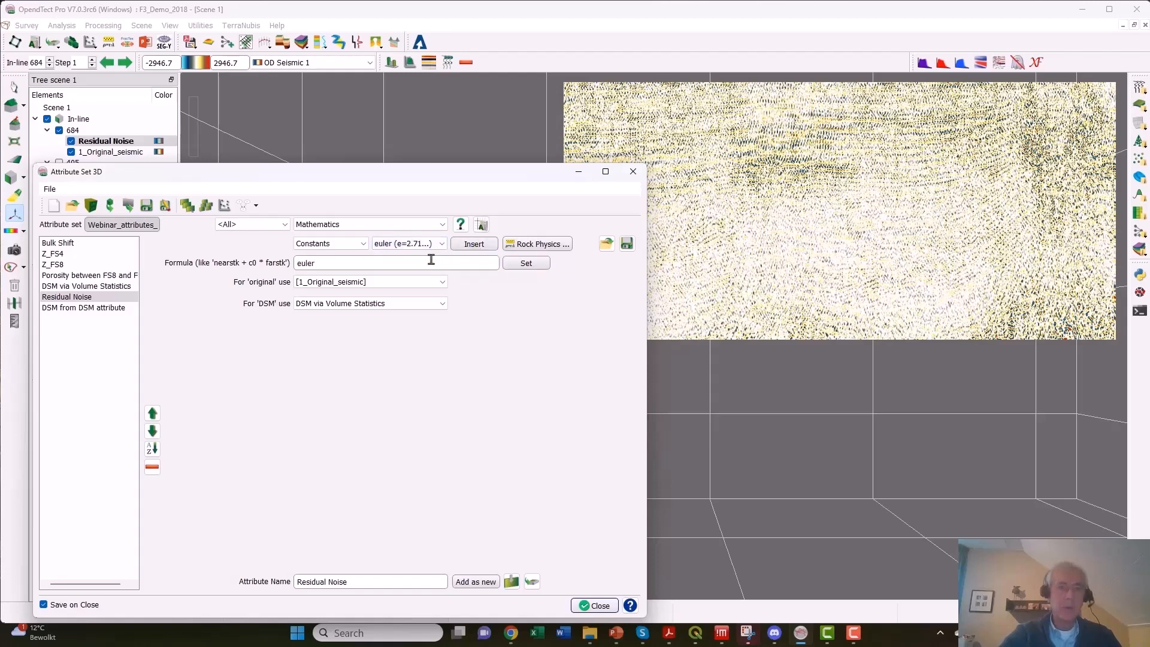
# Review the operators offered in the Logical category of the formula builder.
pyautogui.click(365, 244)
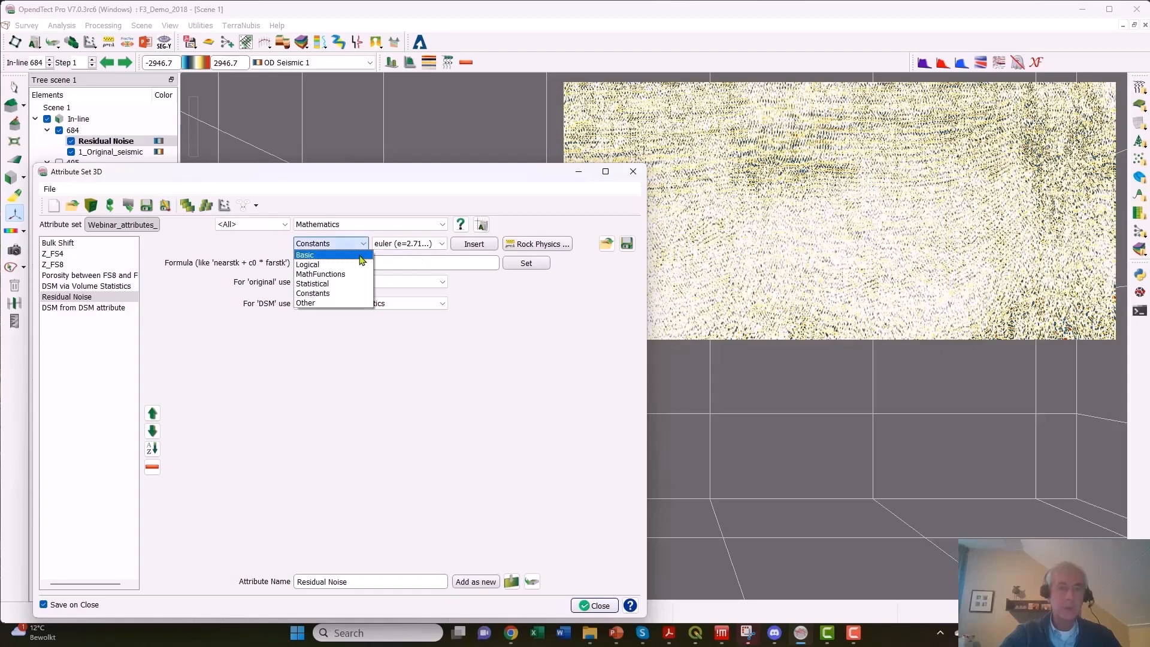
pyautogui.click(338, 265)
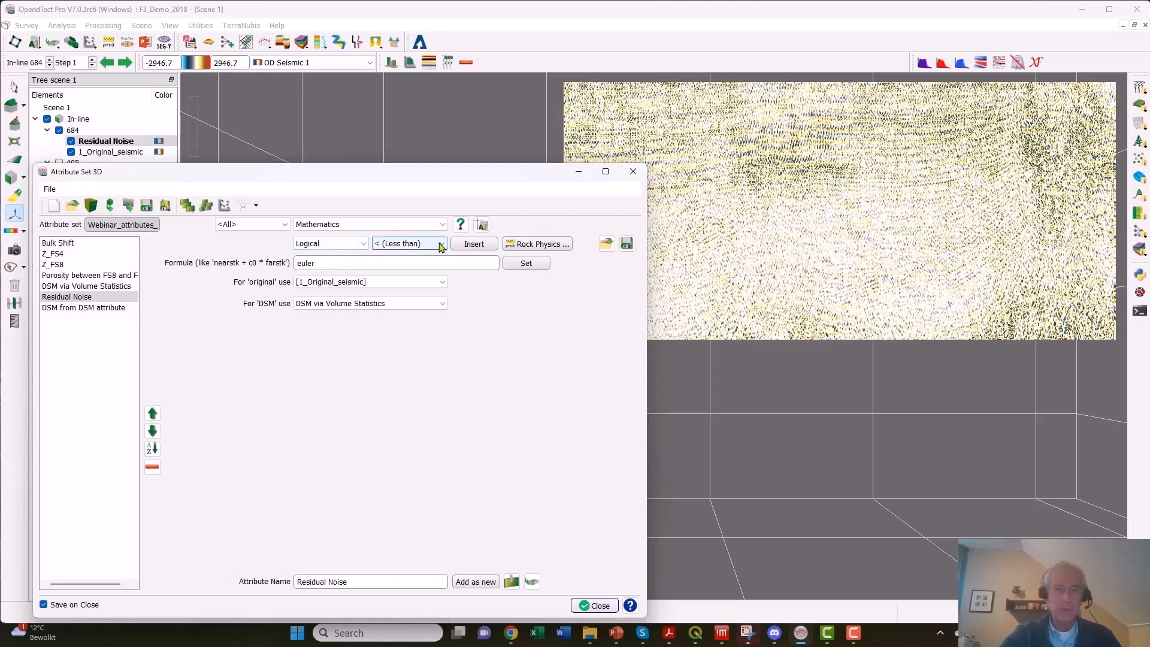
pyautogui.click(441, 244)
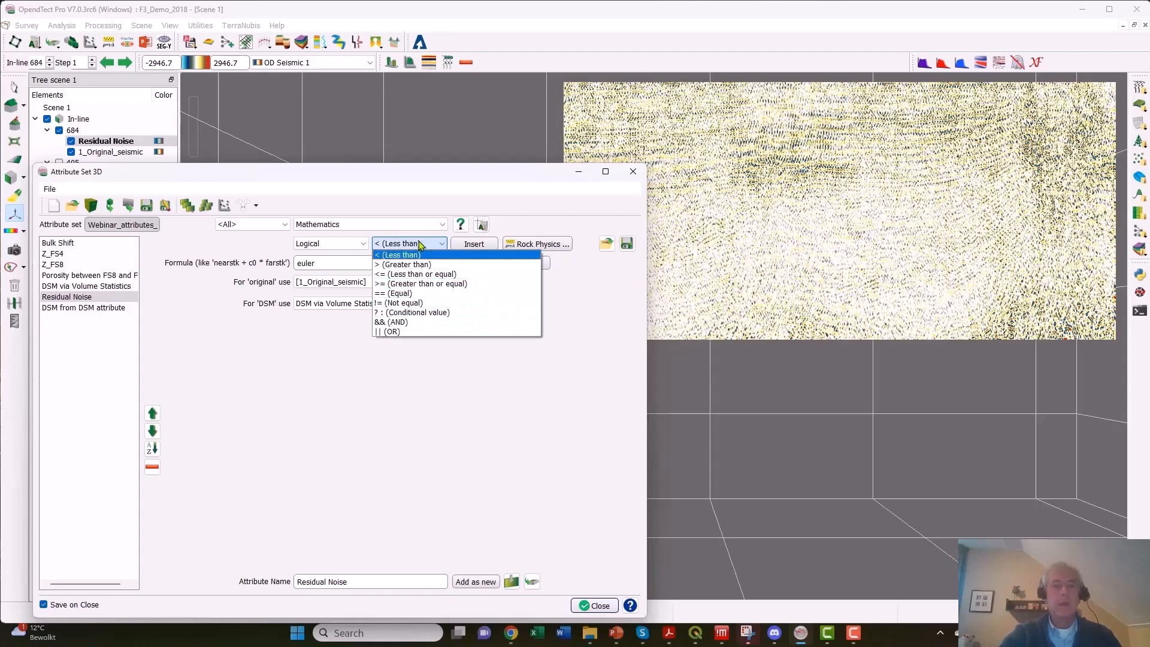
# Insert the sqrt (Square root) function from the MathFunctions category into the Residual Noise formula.
pyautogui.click(364, 244)
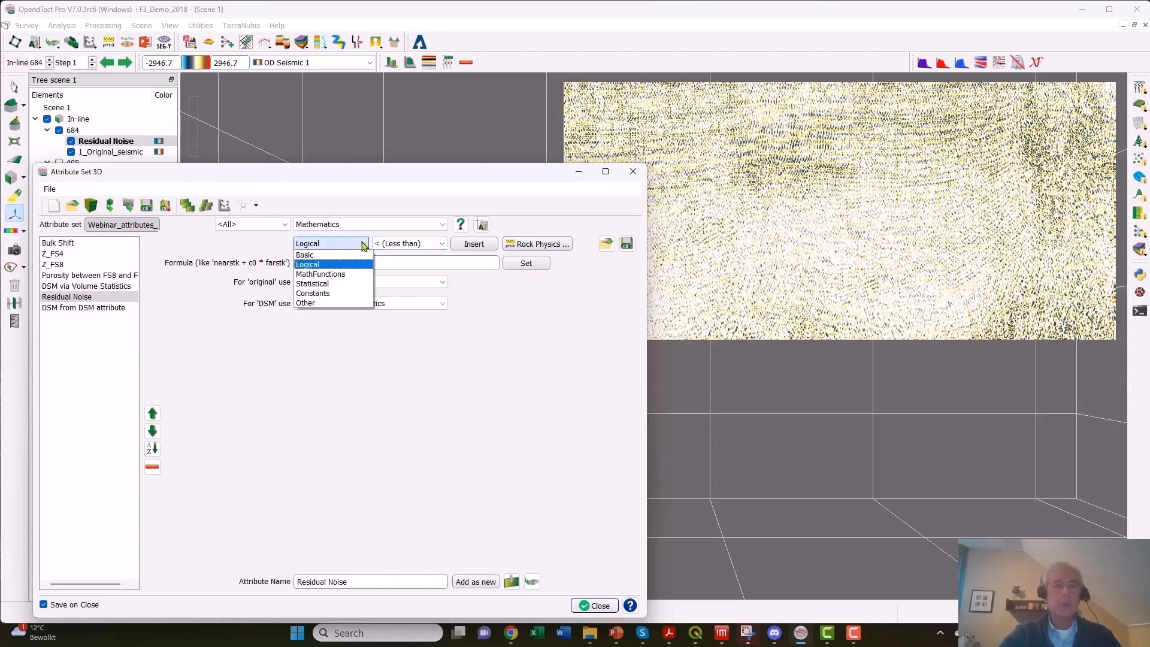
pyautogui.click(333, 275)
pyautogui.click(442, 244)
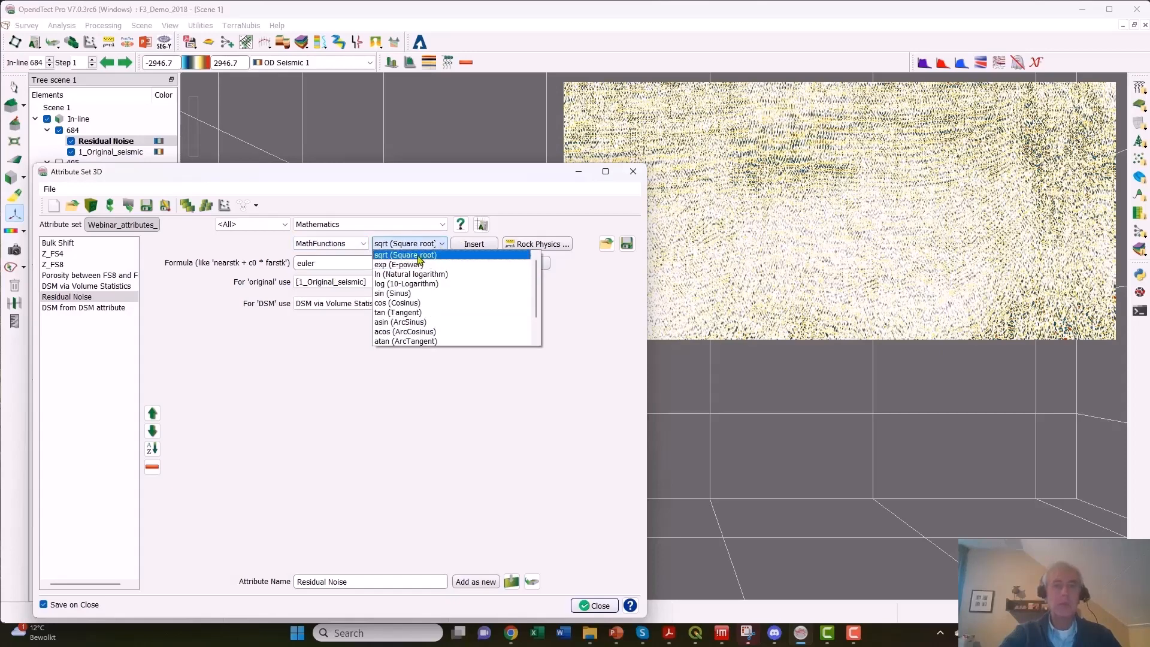
pyautogui.click(421, 256)
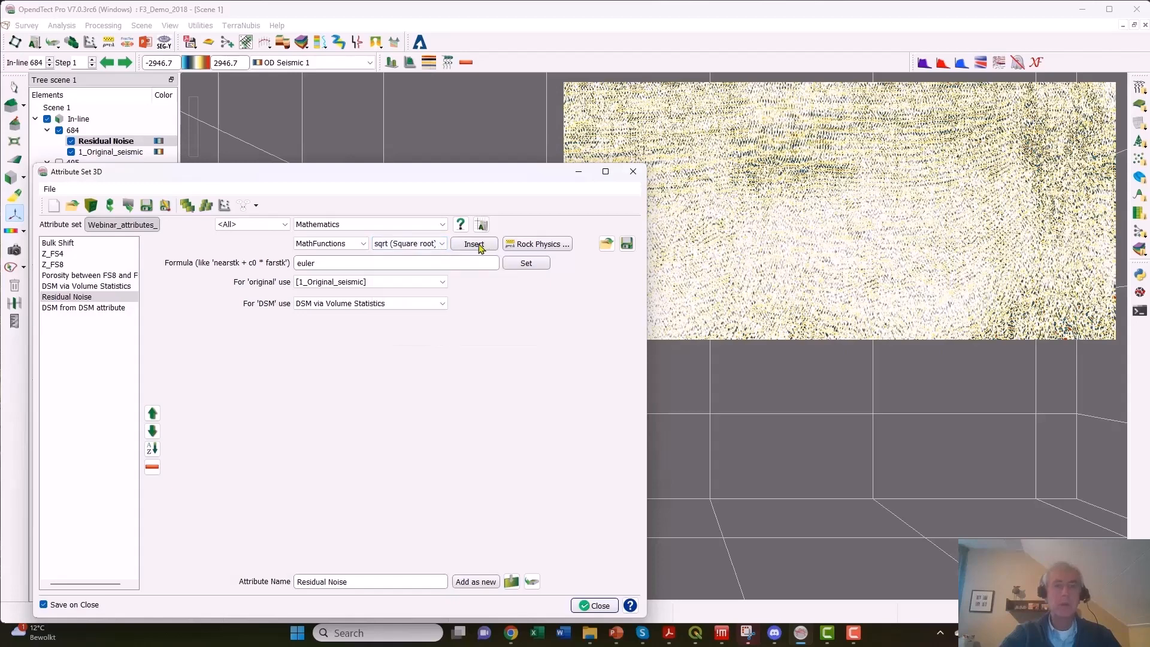
pyautogui.click(479, 246)
# Clear the Residual Noise formula and remove the Residual Noise attribute from the attribute set.
pyautogui.moveTo(336, 263); pyautogui.dragTo(256, 262)
pyautogui.press('BackSpace')
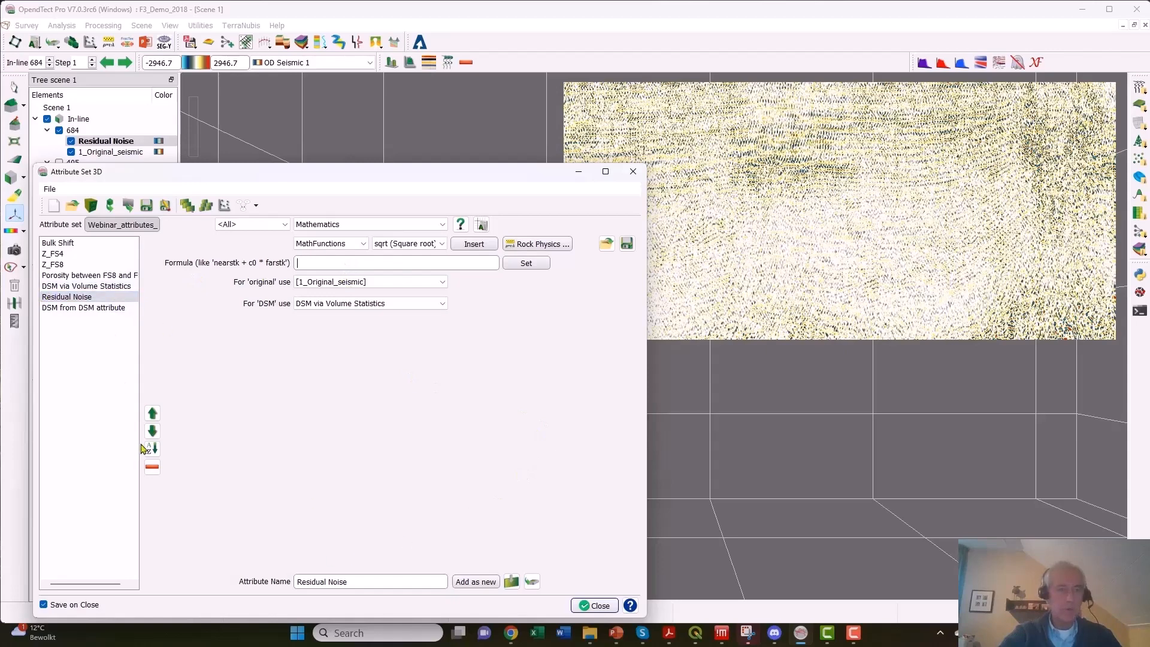
pyautogui.click(152, 466)
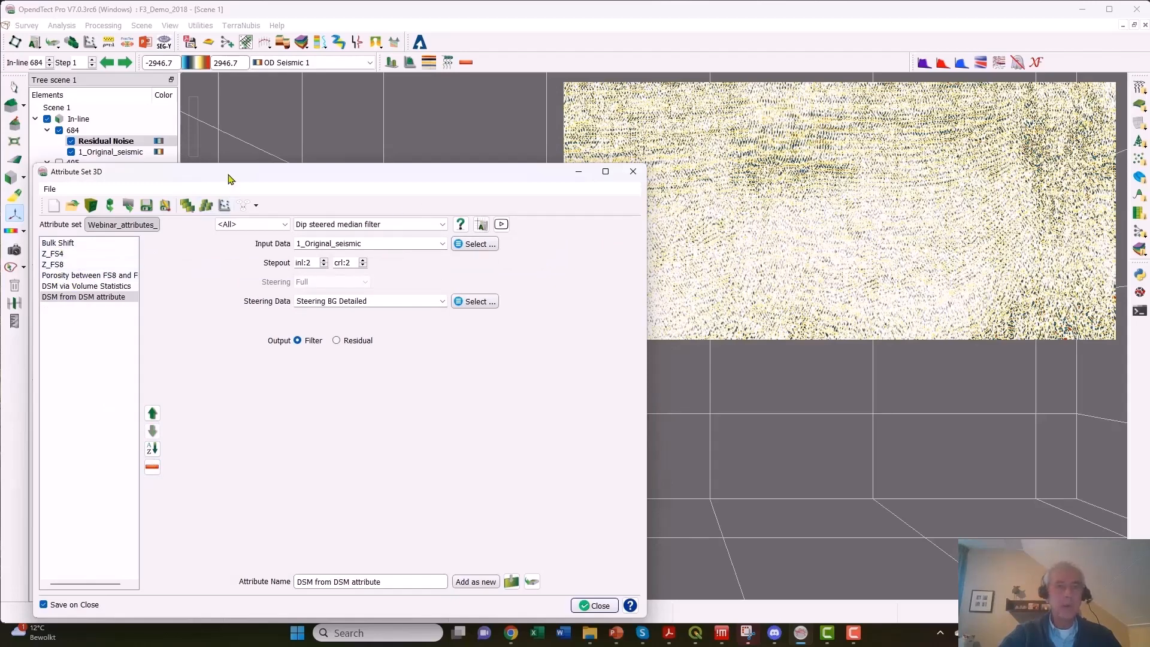
# Hide in-line 684 and show in-line 405 in the scene, keeping the attribute set window clear of the section.
pyautogui.moveTo(238, 179); pyautogui.dragTo(245, 249)
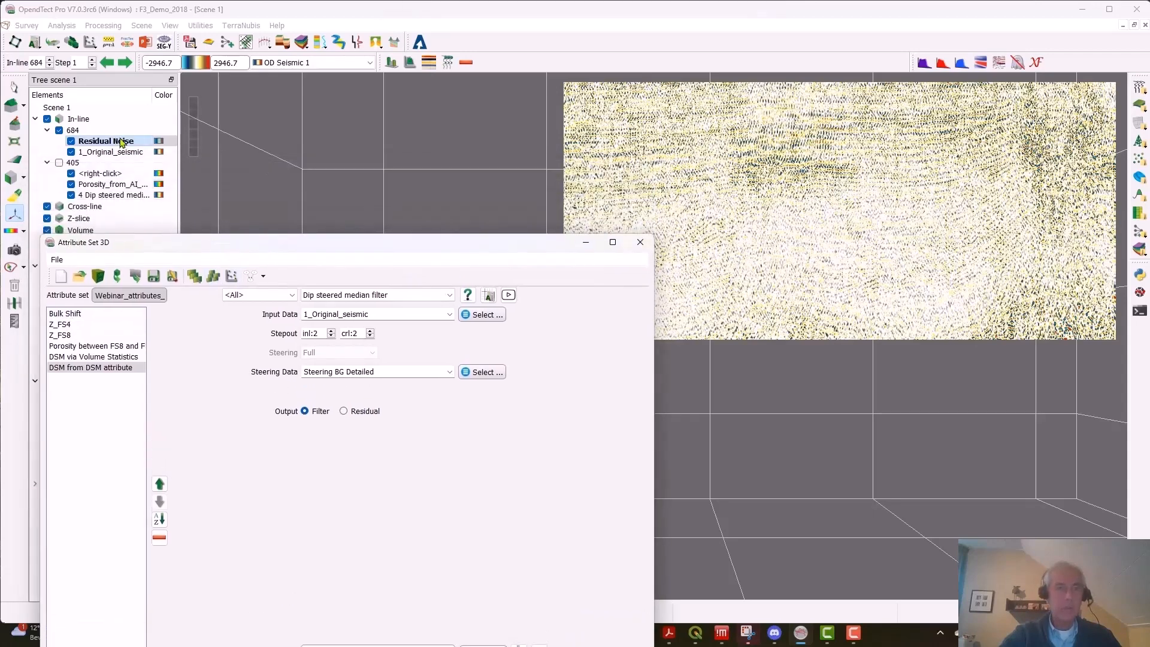
pyautogui.click(59, 131)
pyautogui.click(59, 162)
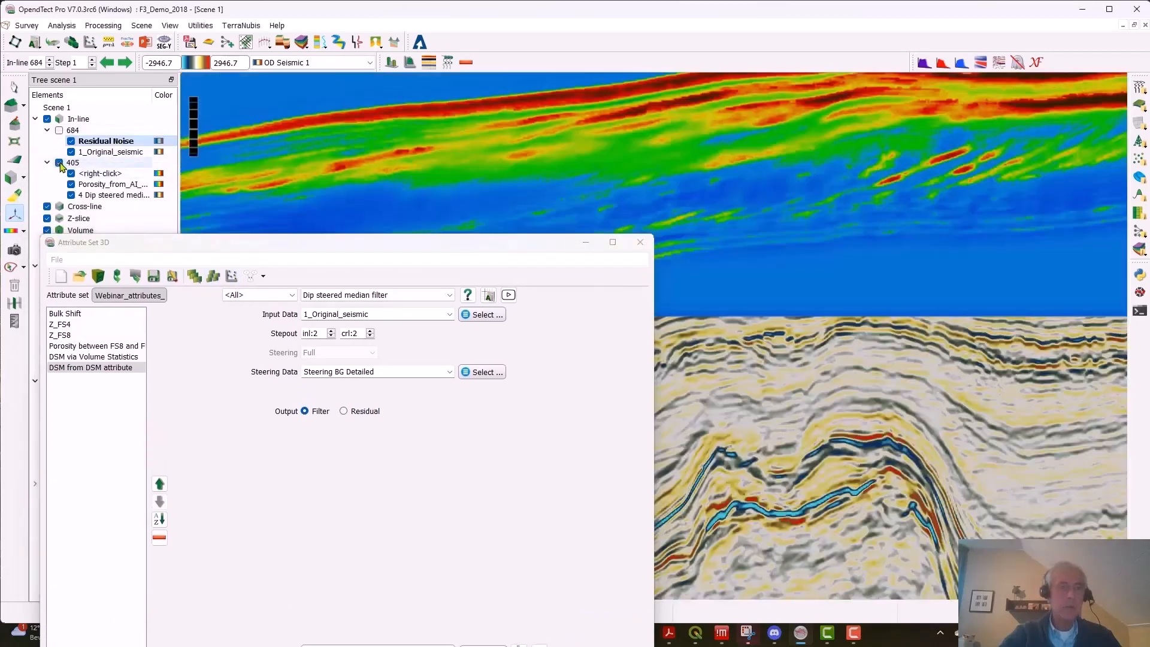
pyautogui.scroll(-3, 869, 197)
pyautogui.moveTo(885, 211); pyautogui.dragTo(929, 182, button='middle')
pyautogui.moveTo(412, 251); pyautogui.dragTo(379, 274)
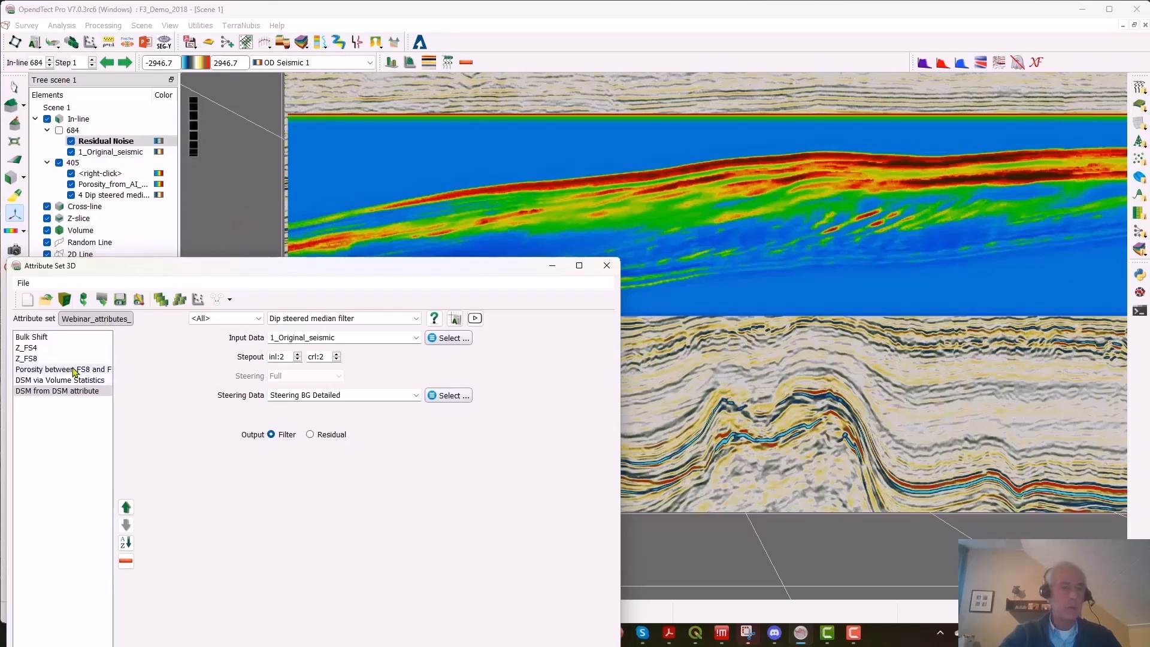
# Bring up the Bulk Shift attribute's settings and hide the Porosity_from_AI layer on in-line 405.
pyautogui.click(34, 338)
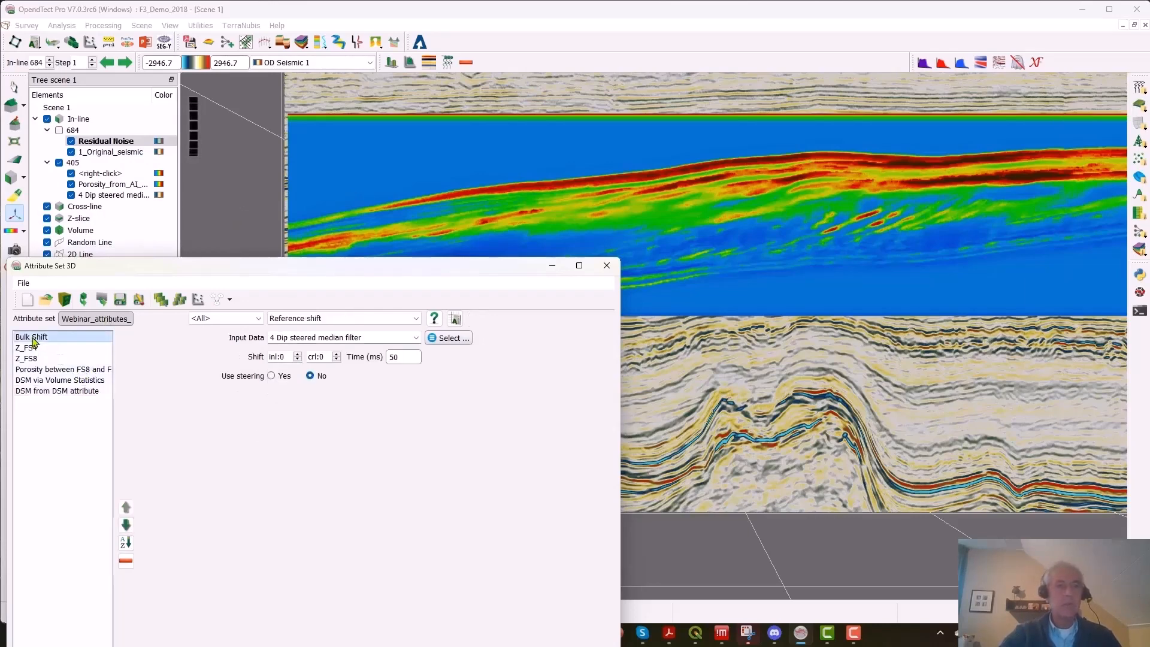
pyautogui.click(71, 185)
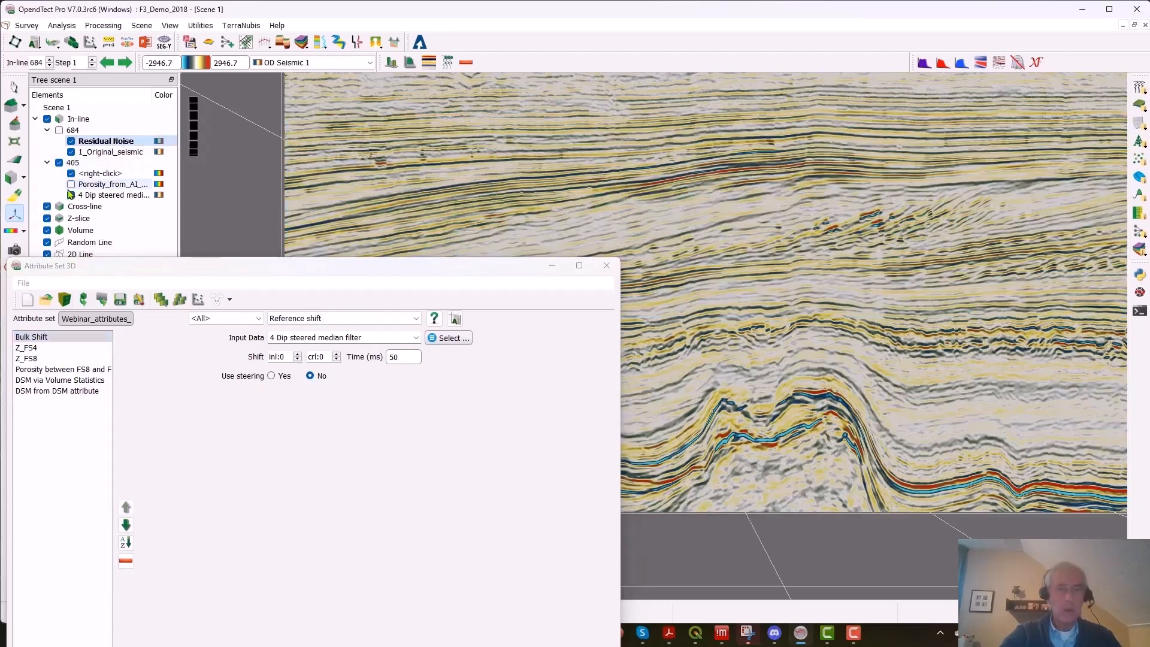
pyautogui.scroll(-3, 784, 187)
pyautogui.moveTo(659, 230); pyautogui.dragTo(797, 179, button='middle')
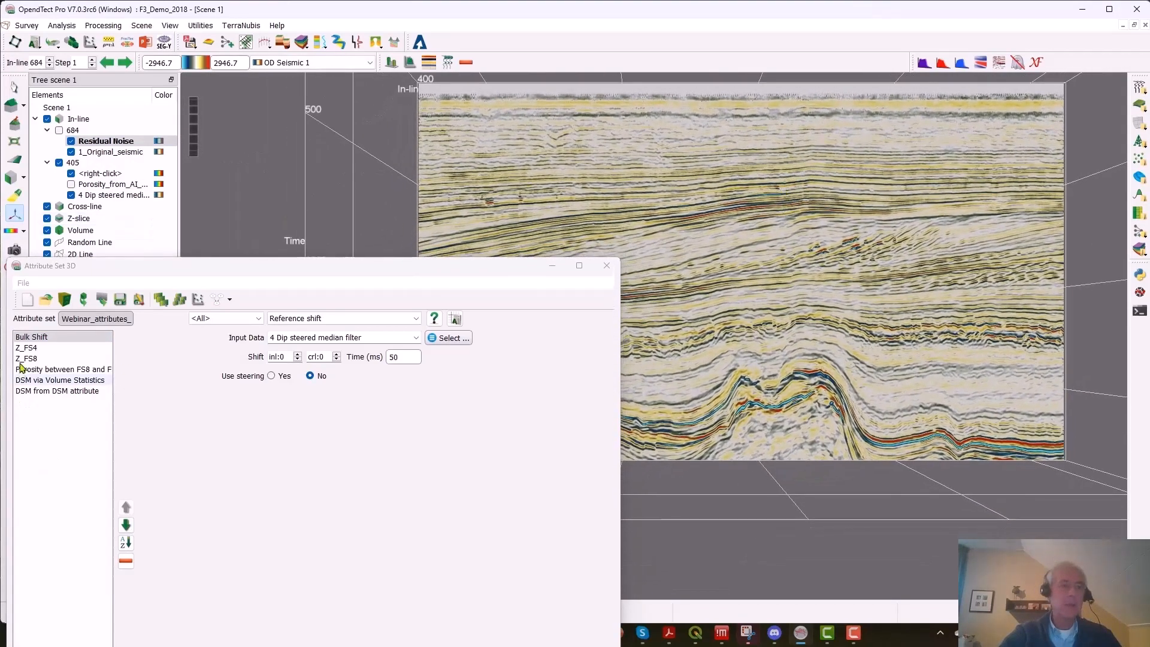
pyautogui.click(32, 340)
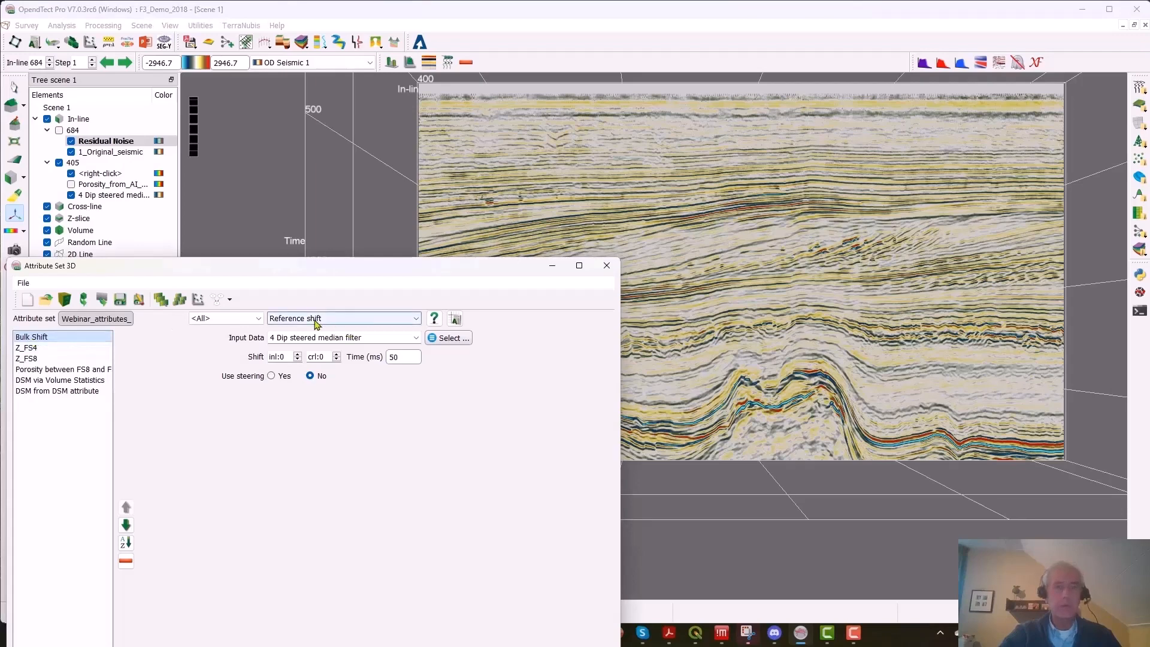
# Display the Bulk Shift attribute in the empty layer of in-line 405 and apply the OD Seismic 1 color table.
pyautogui.click(103, 175)
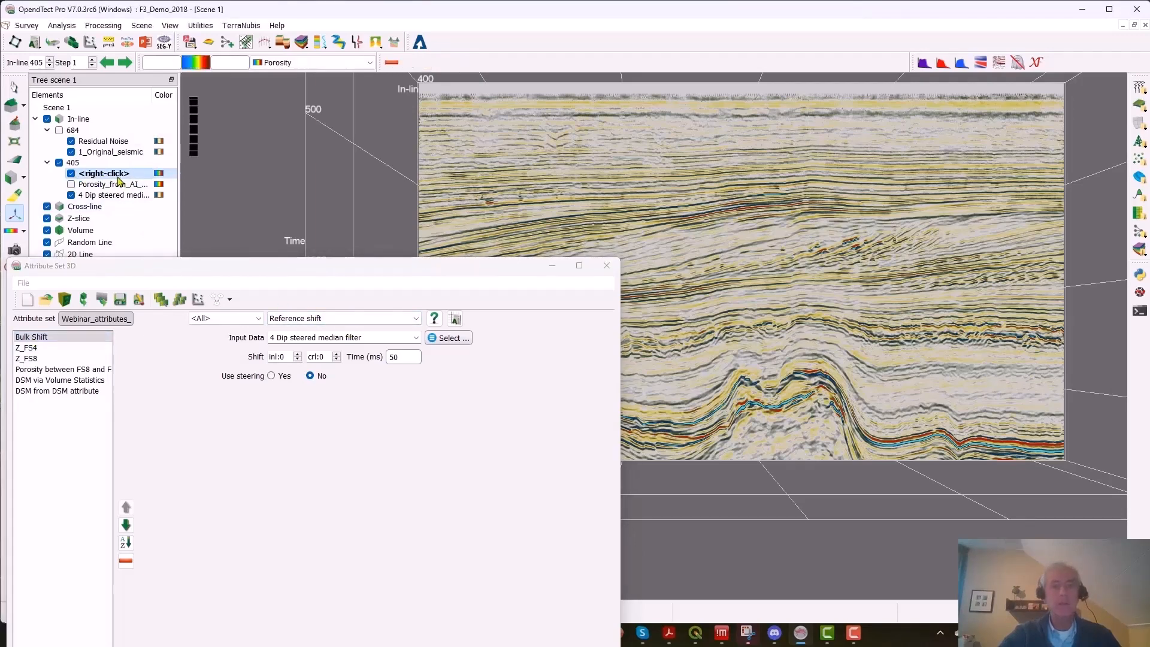
pyautogui.moveTo(375, 267); pyautogui.dragTo(385, 201)
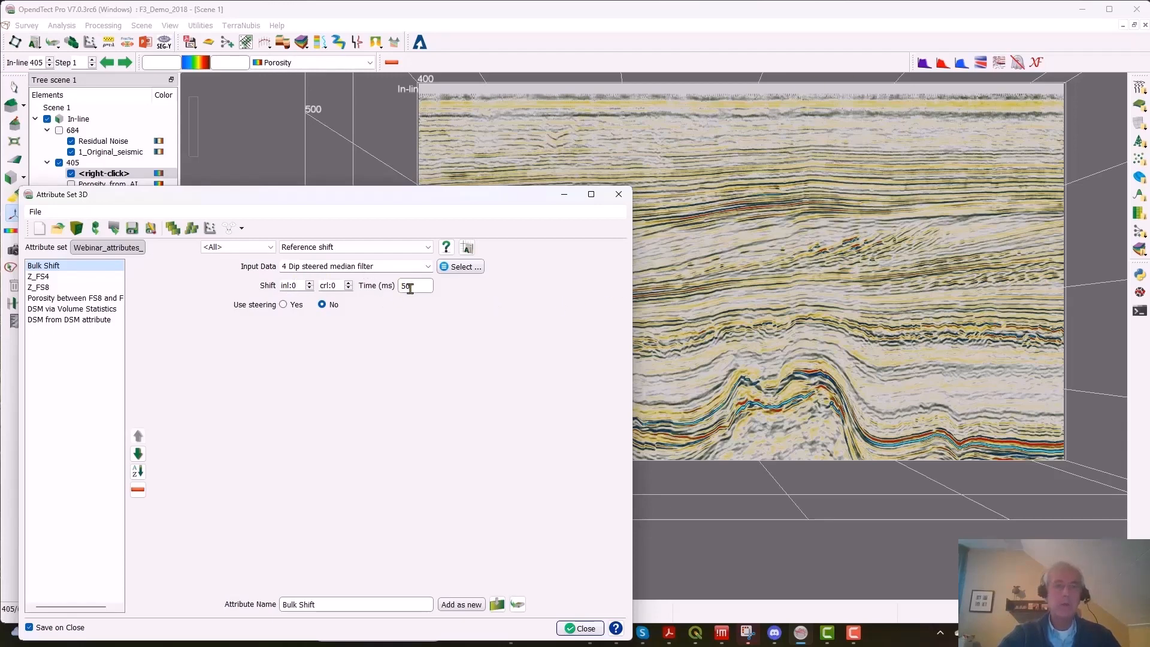
pyautogui.click(497, 605)
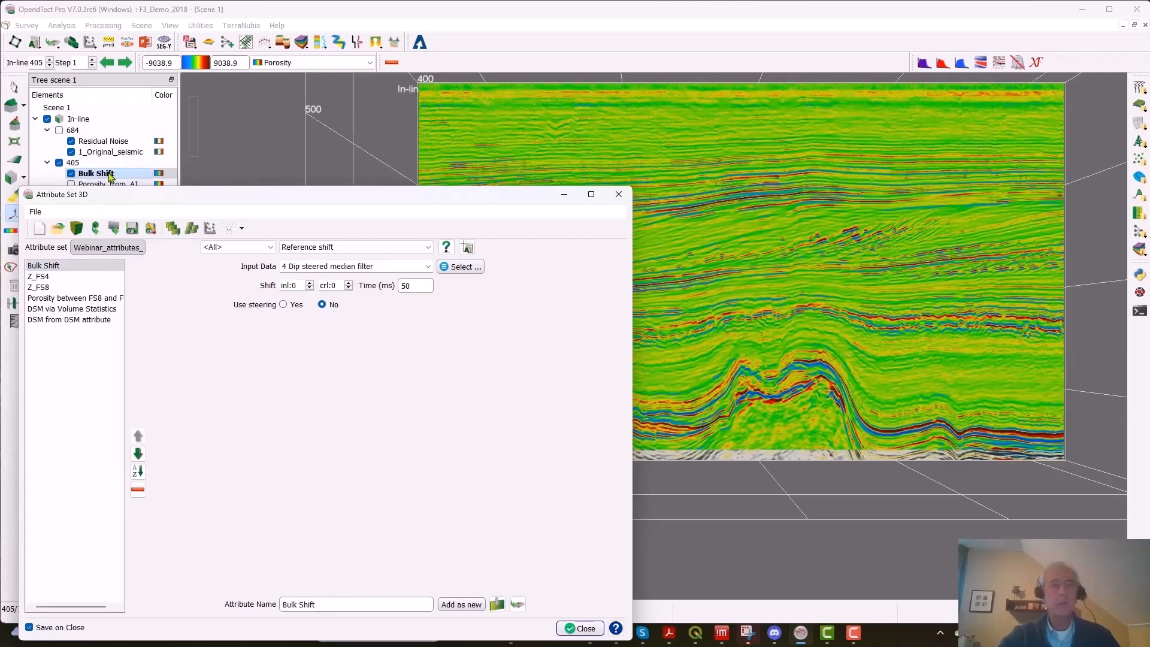
pyautogui.click(340, 64)
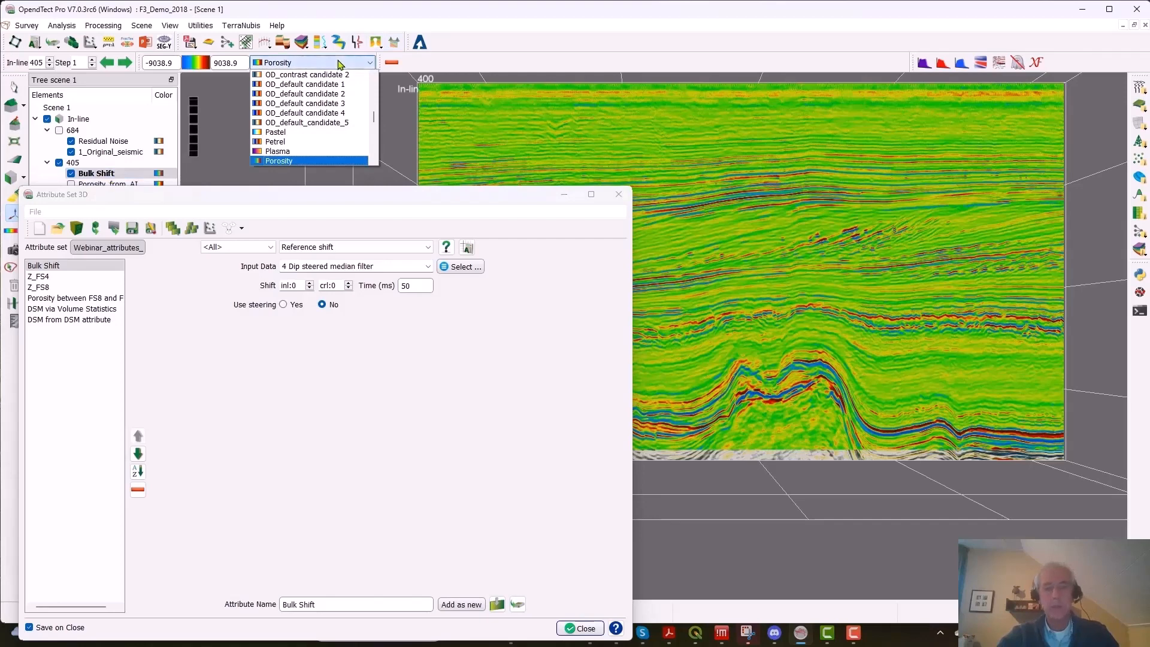
pyautogui.scroll(2, 327, 73)
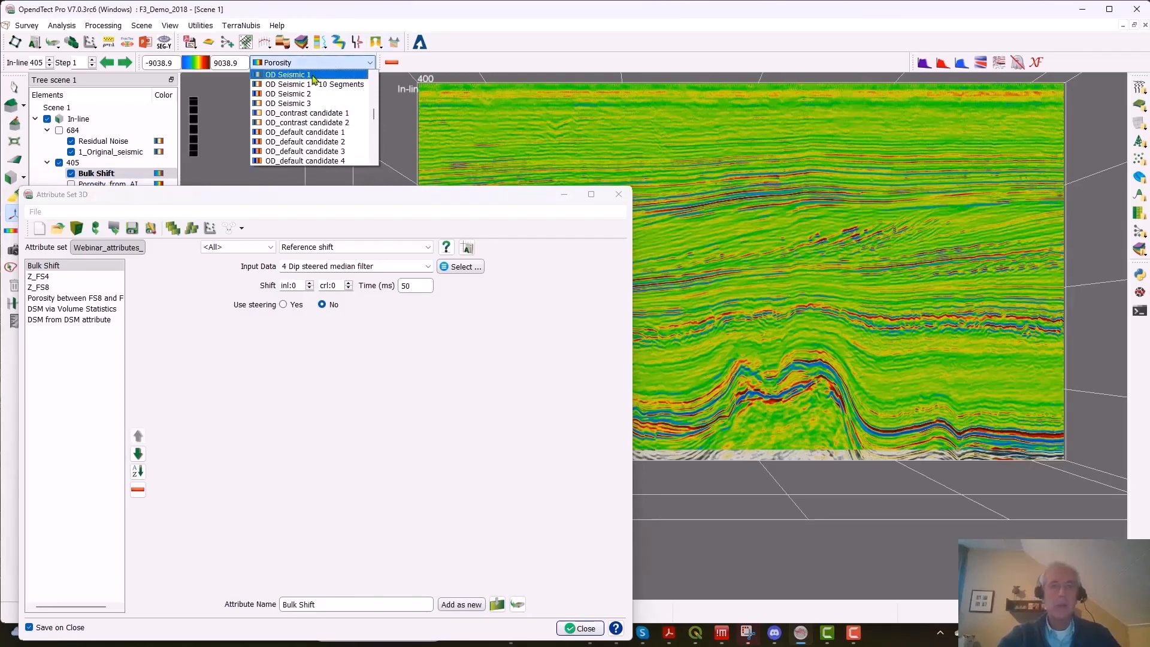
pyautogui.click(313, 76)
# Compare the Bulk Shift result with the dip-steered median filter data on in-line 405 by toggling the Bulk Shift layer's visibility.
pyautogui.moveTo(108, 198); pyautogui.dragTo(234, 234)
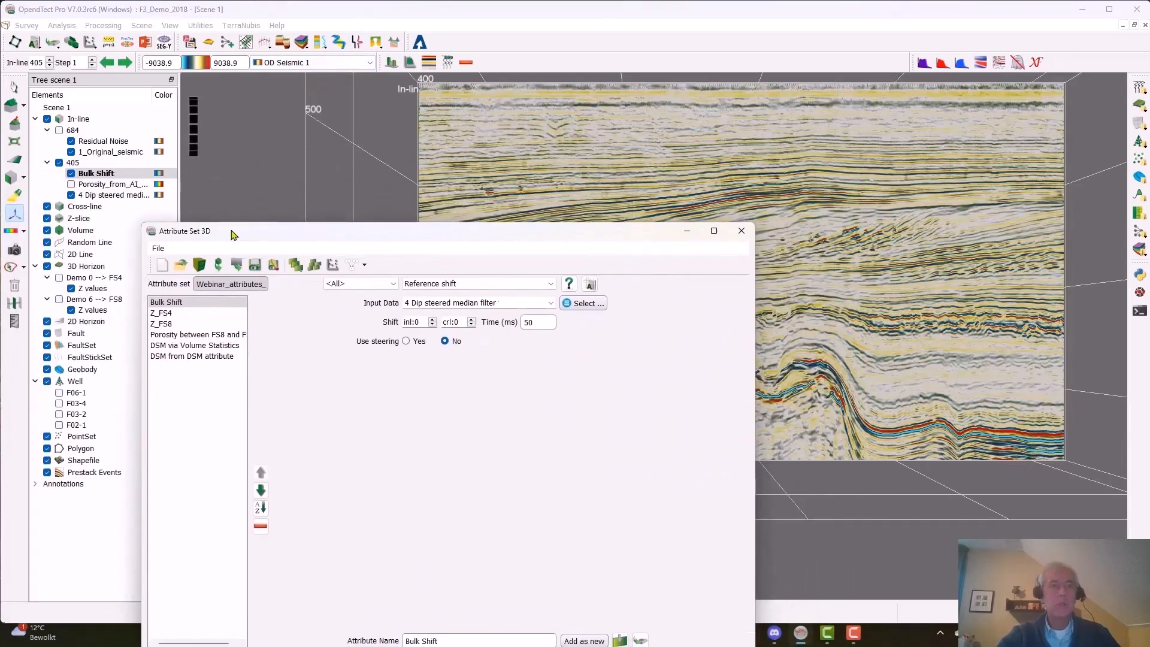
pyautogui.click(71, 174)
pyautogui.click(70, 174)
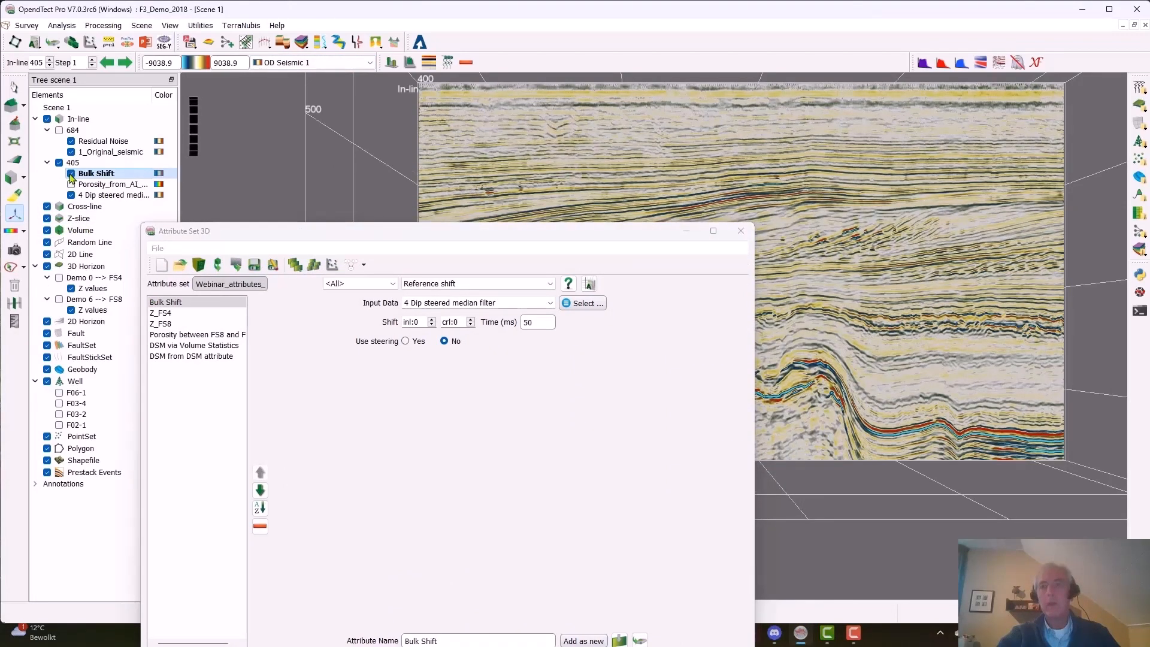
pyautogui.click(71, 174)
pyautogui.click(71, 174)
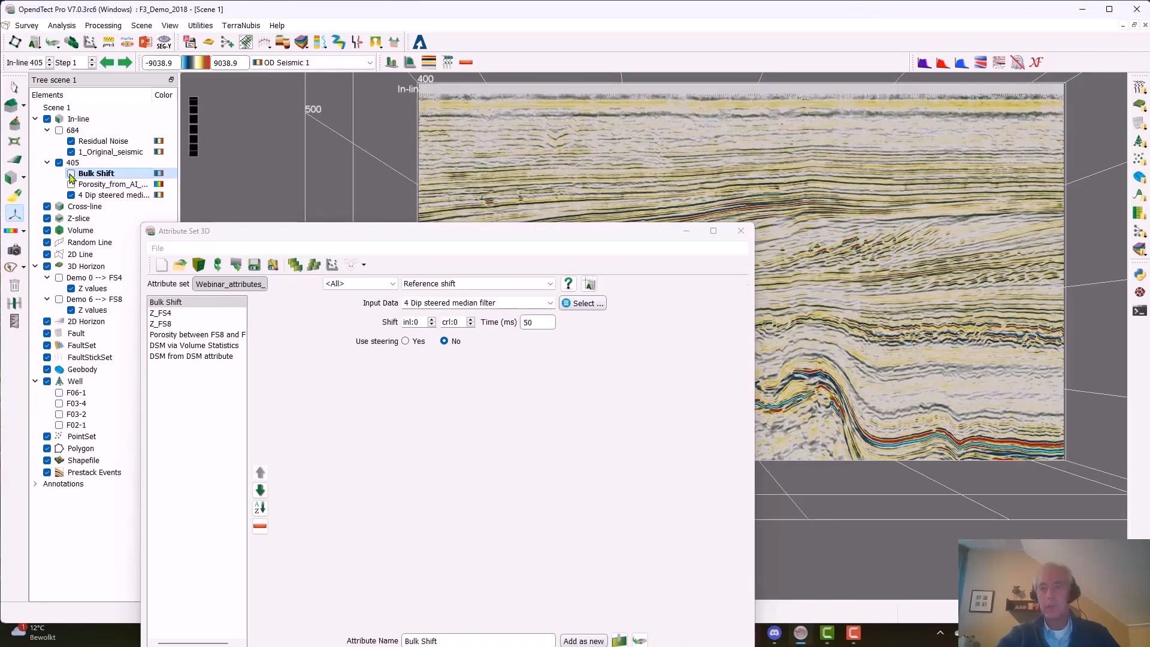
pyautogui.click(71, 174)
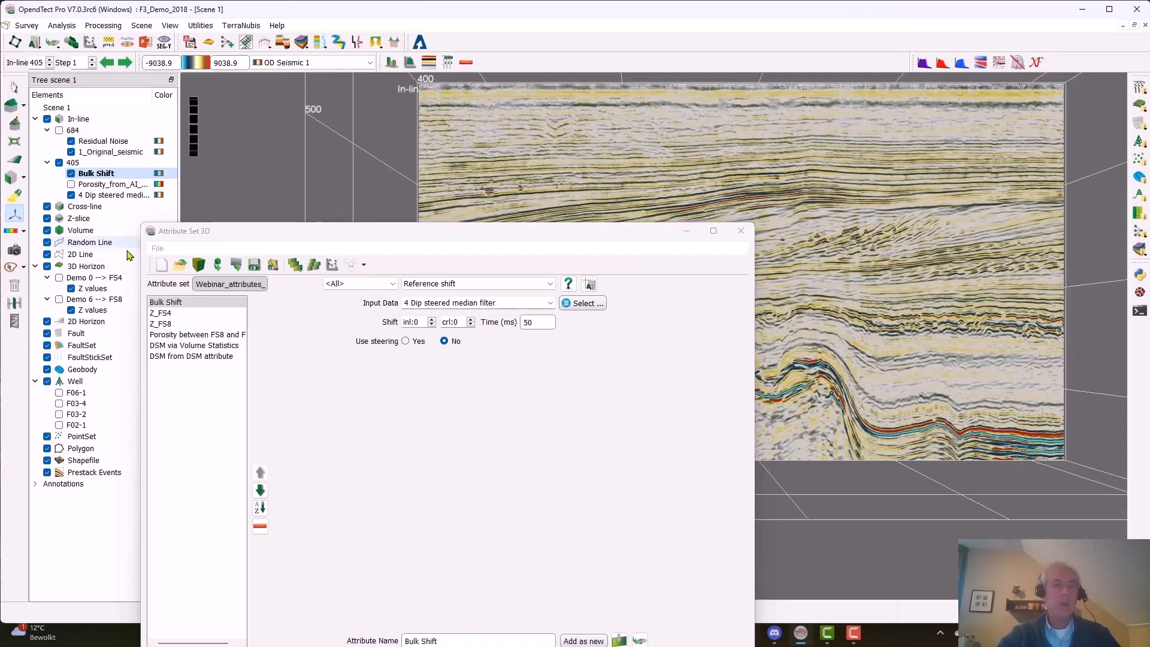
# Hide the Bulk Shift layer on in-line 405 and show the Porosity_from_AI layer instead.
pyautogui.click(368, 236)
pyautogui.moveTo(368, 236); pyautogui.dragTo(291, 219)
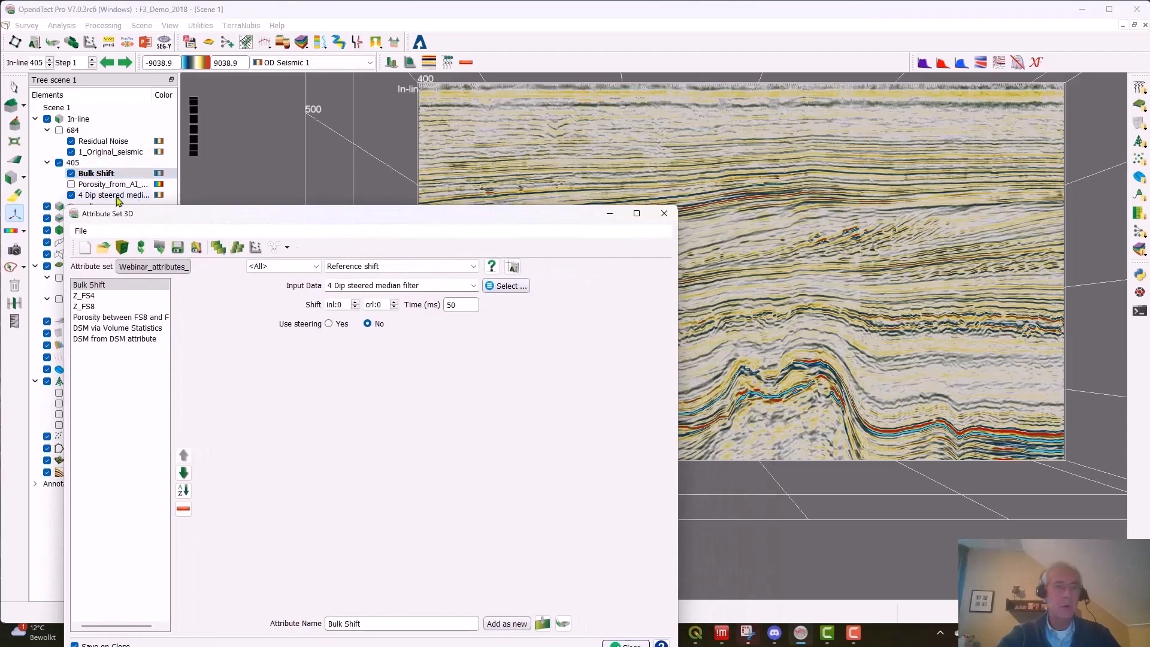
pyautogui.click(71, 174)
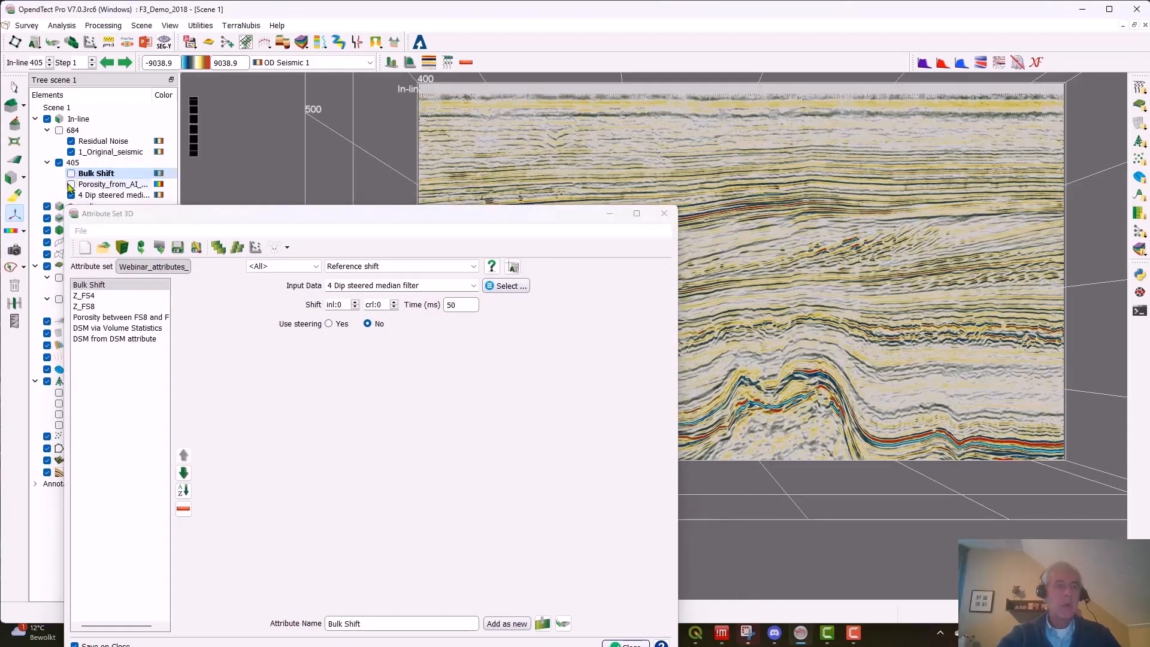
pyautogui.click(71, 185)
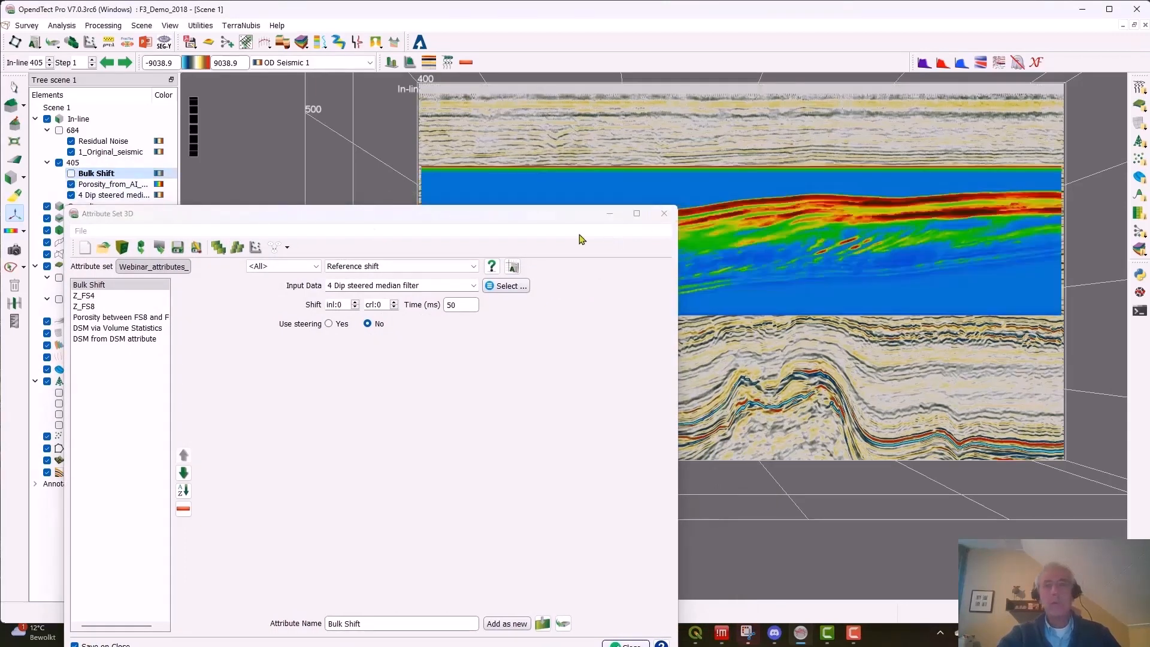
pyautogui.moveTo(508, 222); pyautogui.dragTo(404, 233)
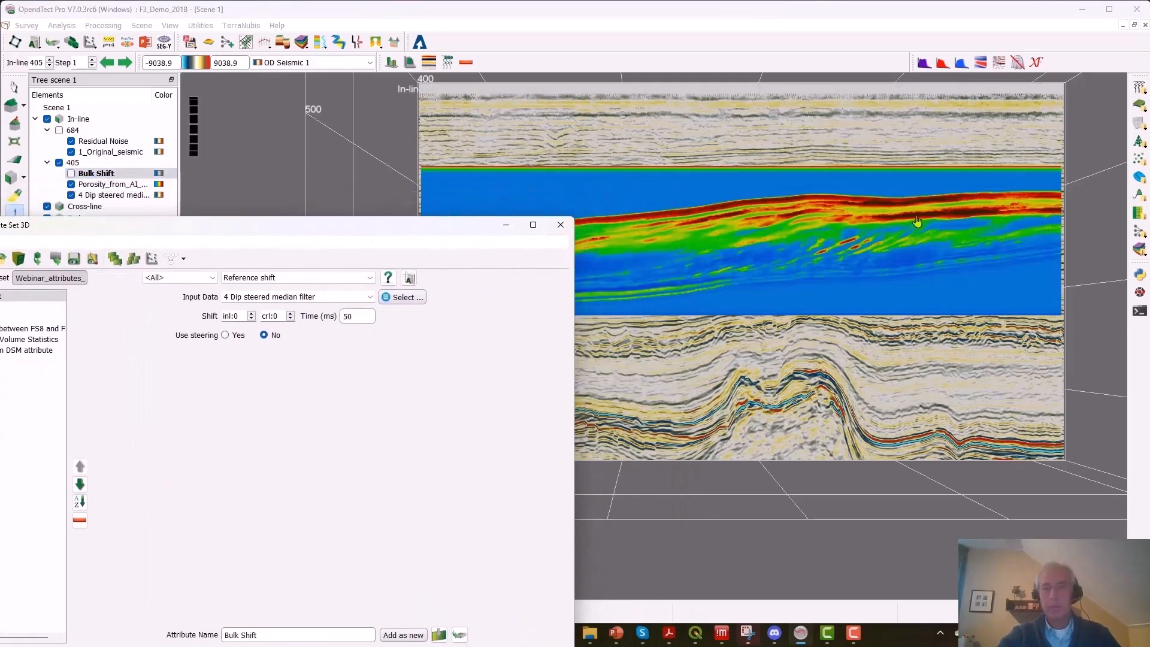
pyautogui.scroll(1, 779, 263)
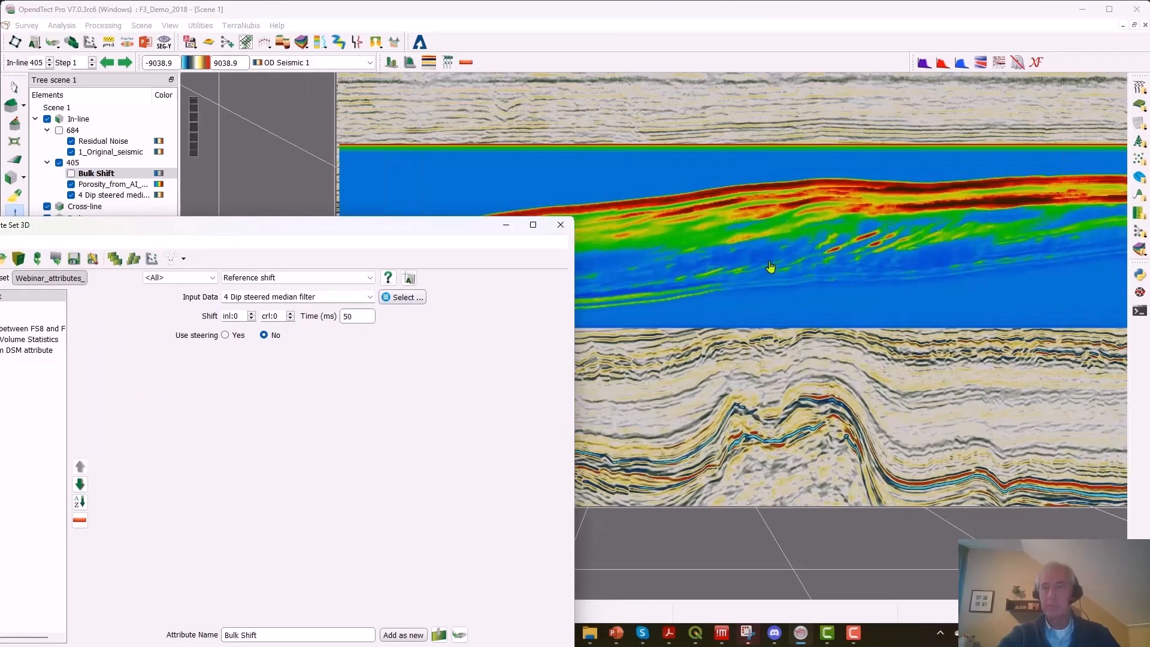
pyautogui.scroll(1, 761, 268)
# Show the 3D horizons Demo 0 --> FS4 and Demo 6 --> FS8 on the porosity section.
pyautogui.moveTo(222, 225); pyautogui.dragTo(473, 252)
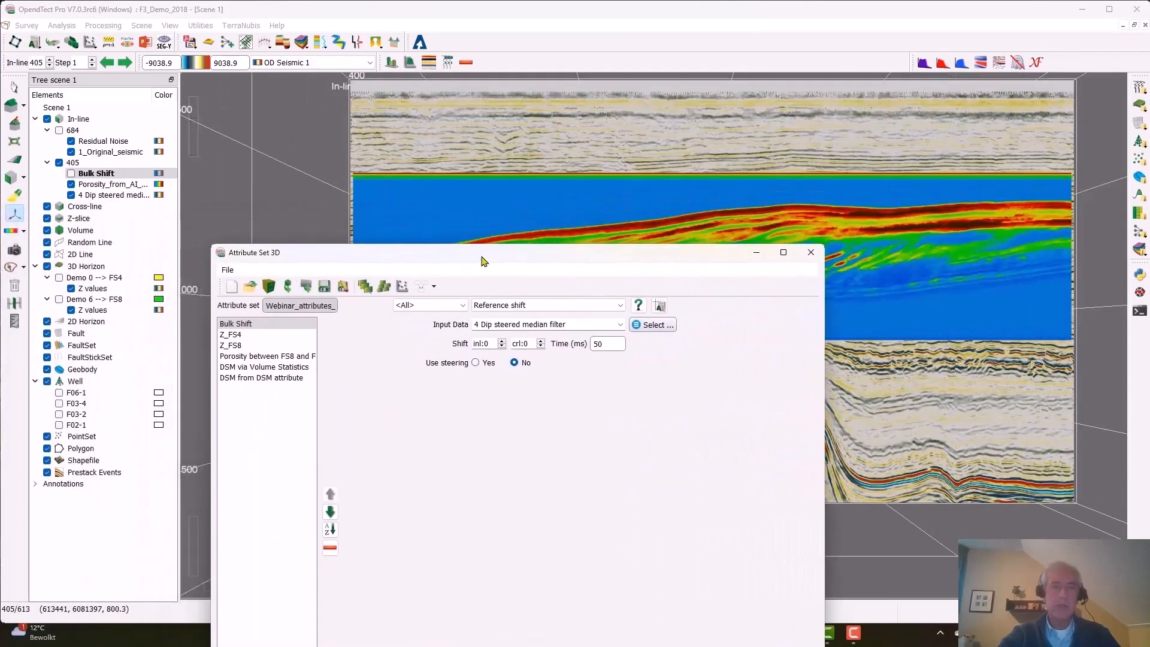
pyautogui.click(59, 278)
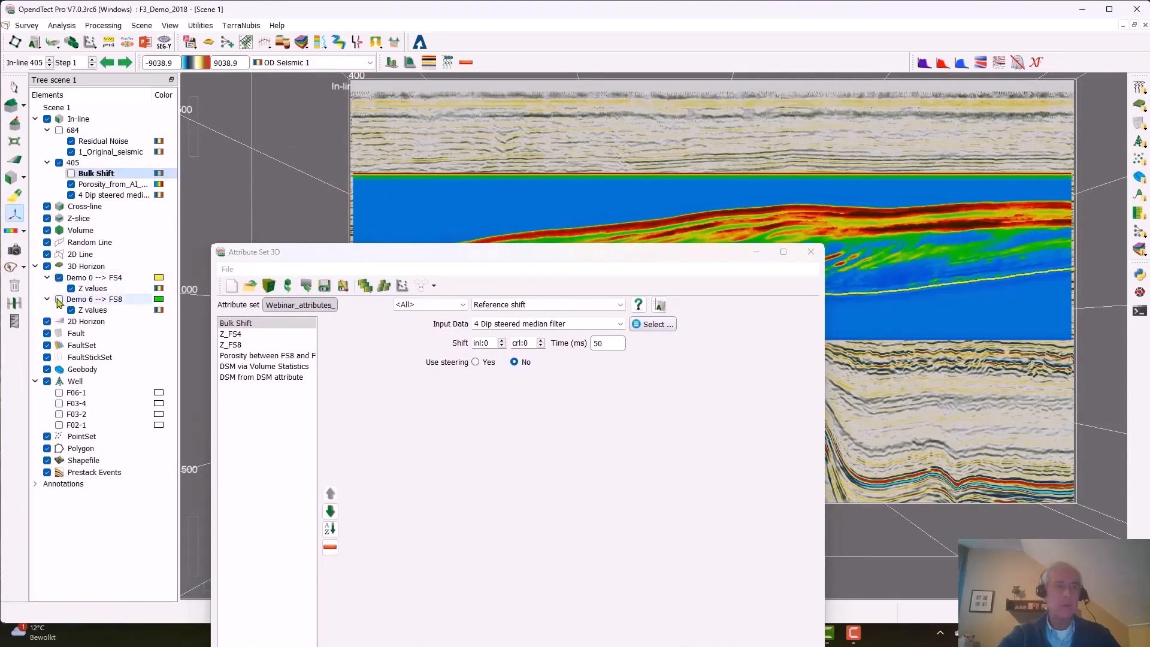
pyautogui.click(58, 299)
pyautogui.moveTo(464, 256); pyautogui.dragTo(261, 257)
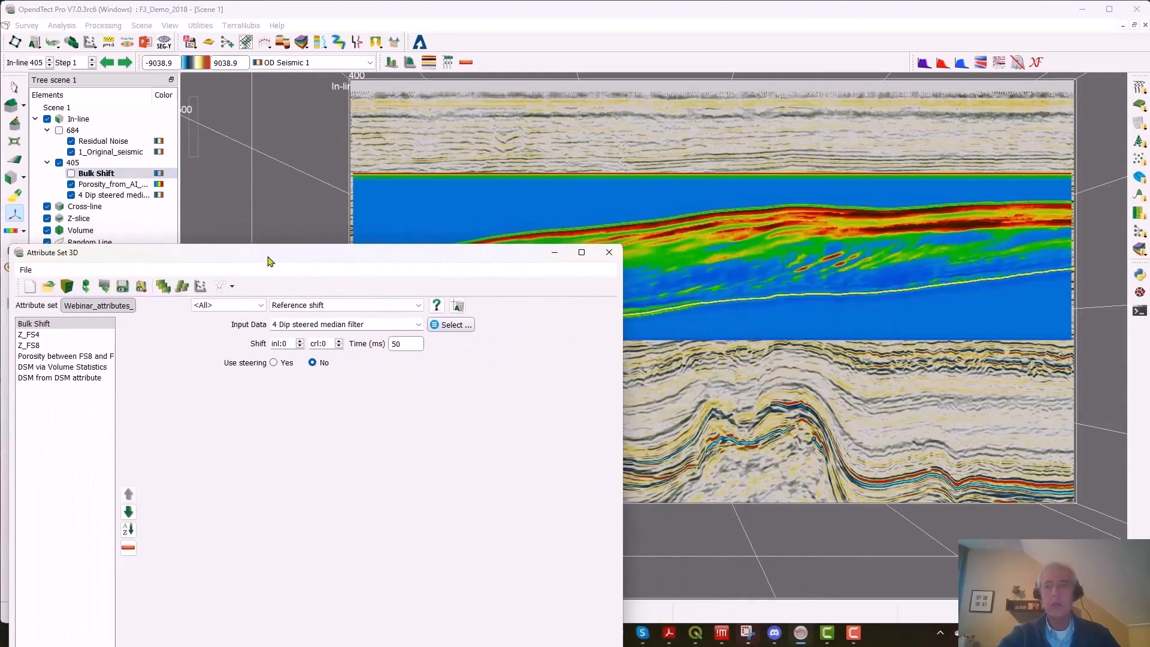
# Review the Z_FS4 attribute's definition in the attribute set, including its input data, horizon and available output types.
pyautogui.scroll(2, 767, 255)
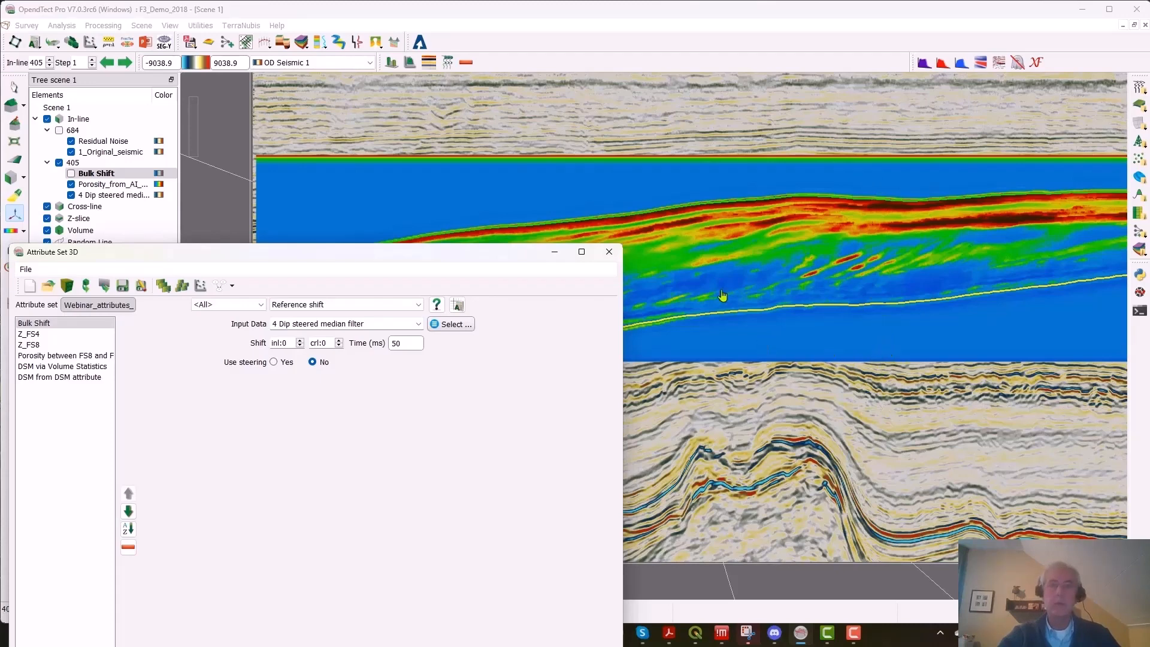
pyautogui.moveTo(297, 254); pyautogui.dragTo(349, 222)
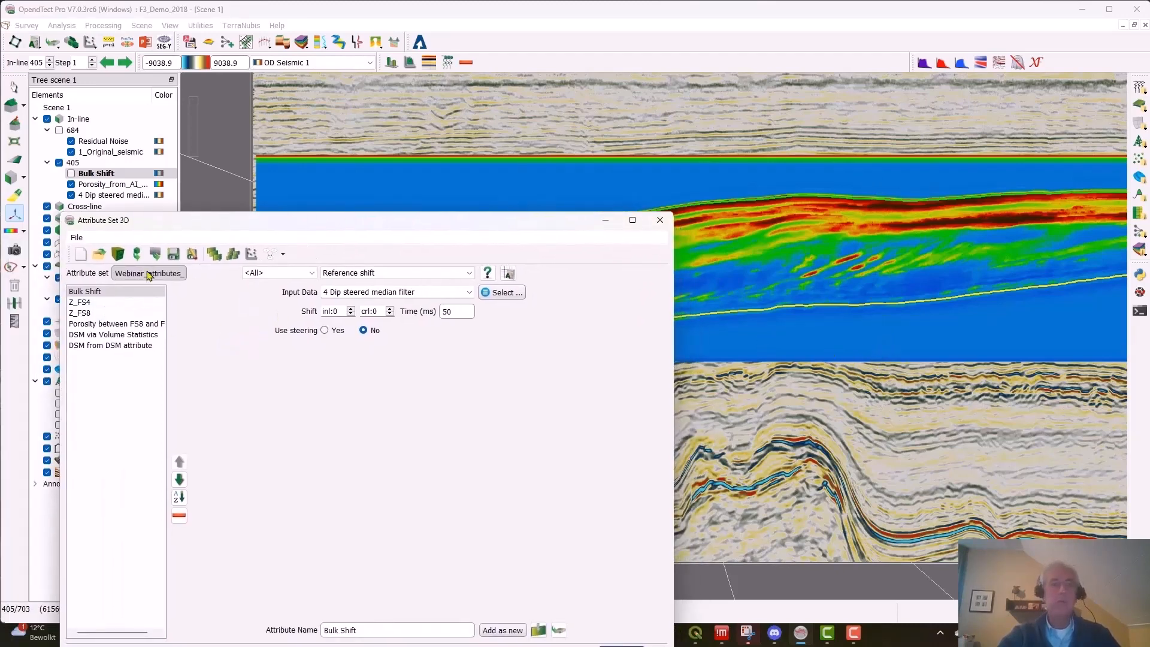
pyautogui.click(82, 304)
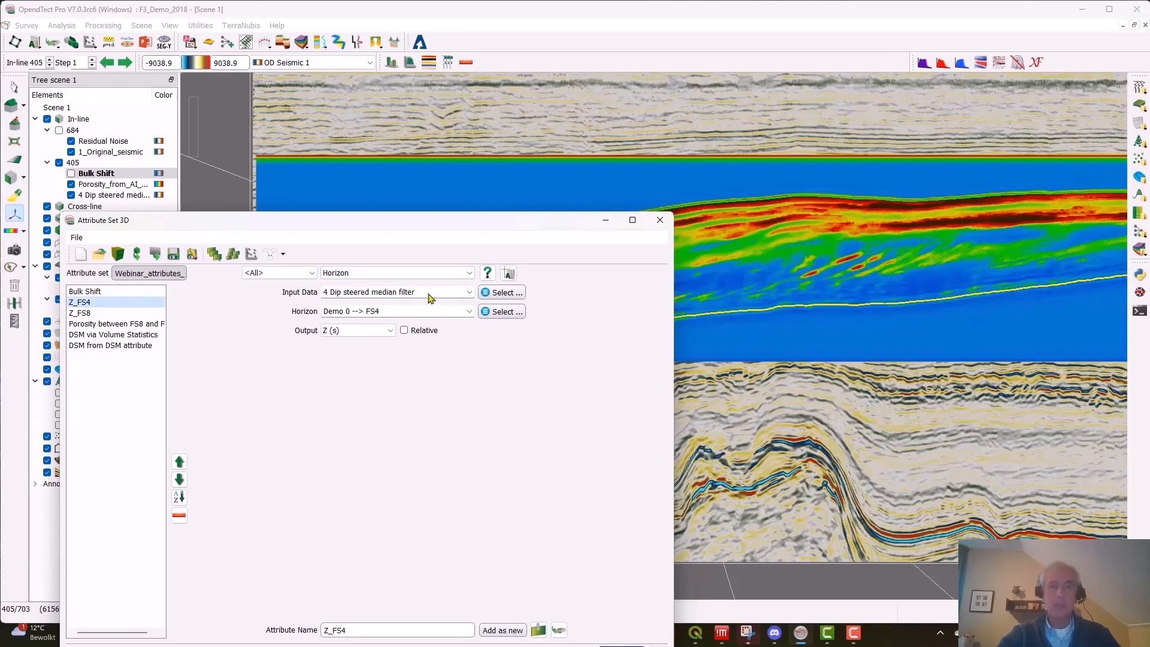
pyautogui.click(390, 314)
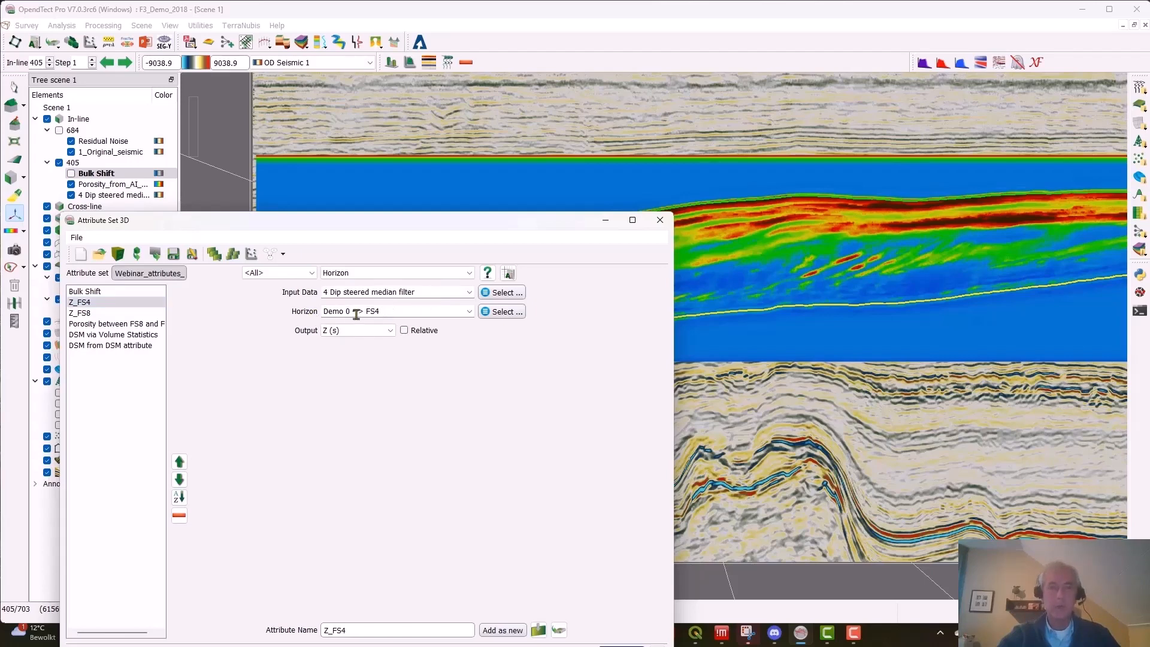
pyautogui.moveTo(364, 312); pyautogui.dragTo(384, 311)
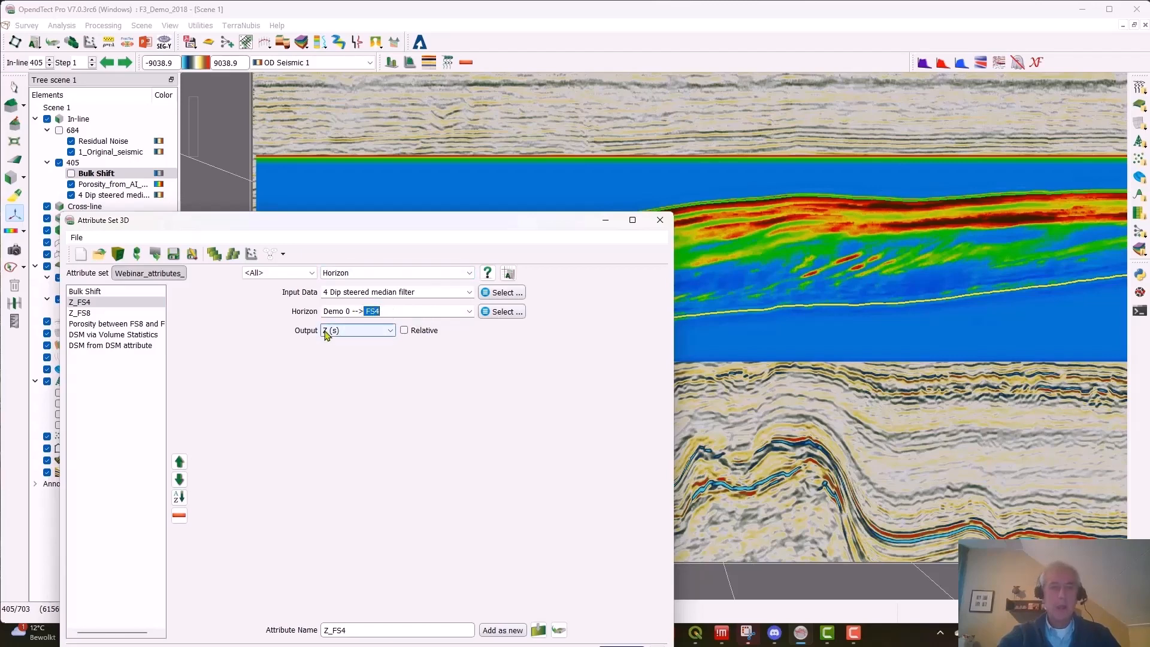
pyautogui.click(391, 334)
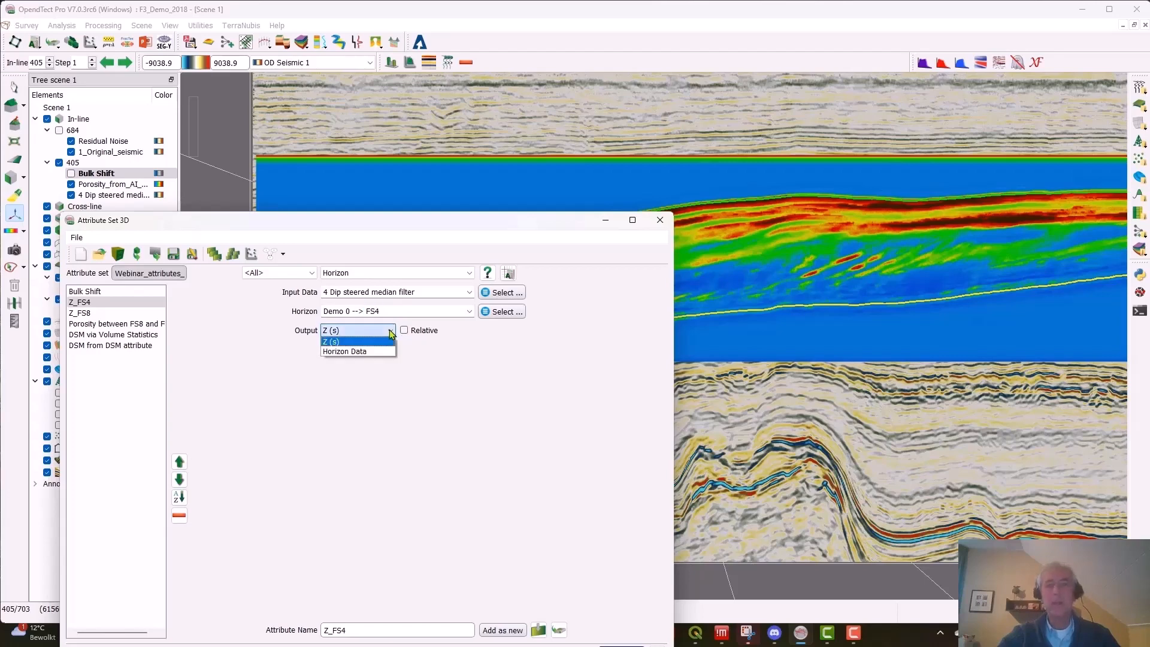
pyautogui.click(356, 332)
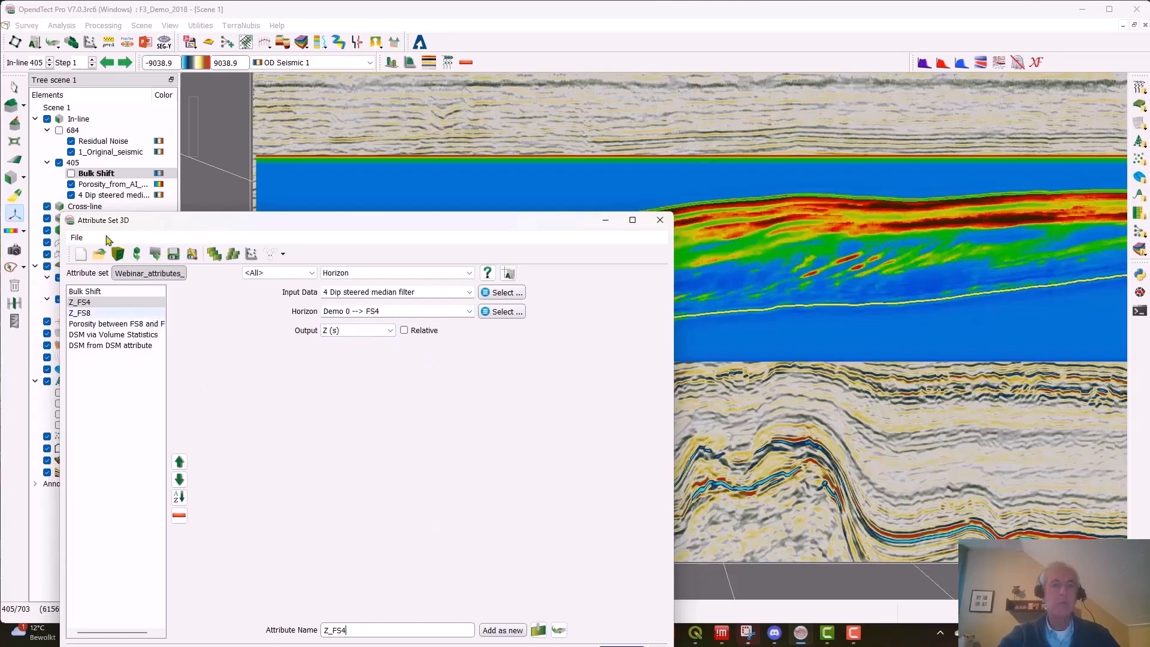
# Turn the Bulk Shift layer on in-line 405 back on and replace its attribute with Z_FS4.
pyautogui.click(71, 174)
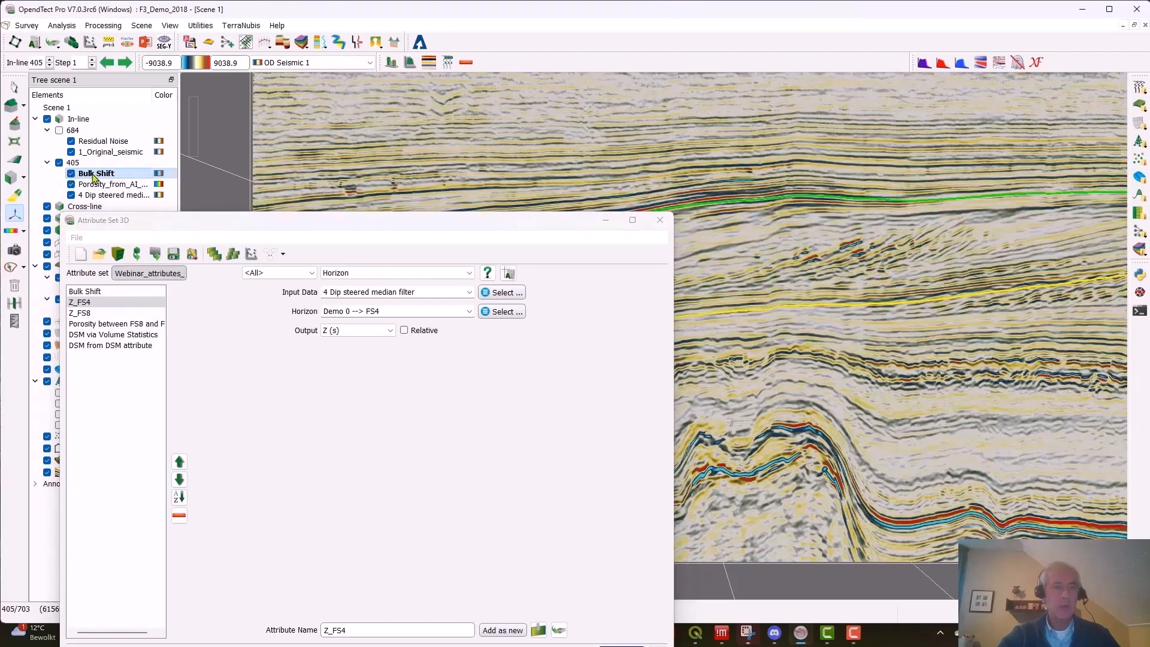
pyautogui.rightClick(94, 177)
pyautogui.moveTo(141, 182)
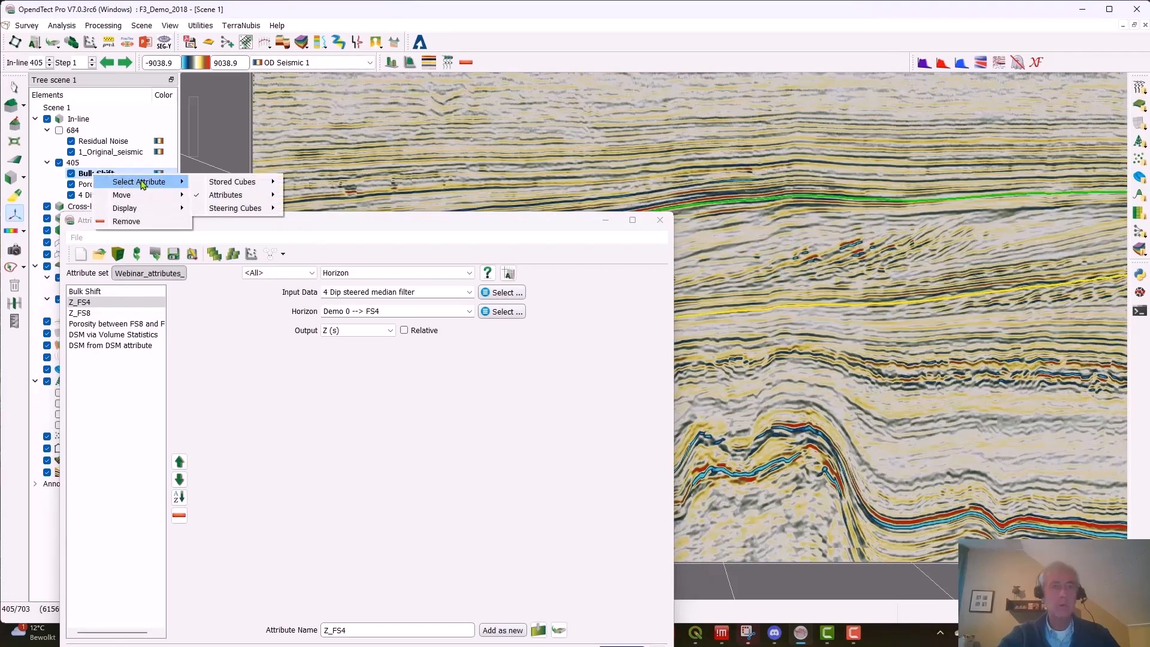
pyautogui.moveTo(227, 195)
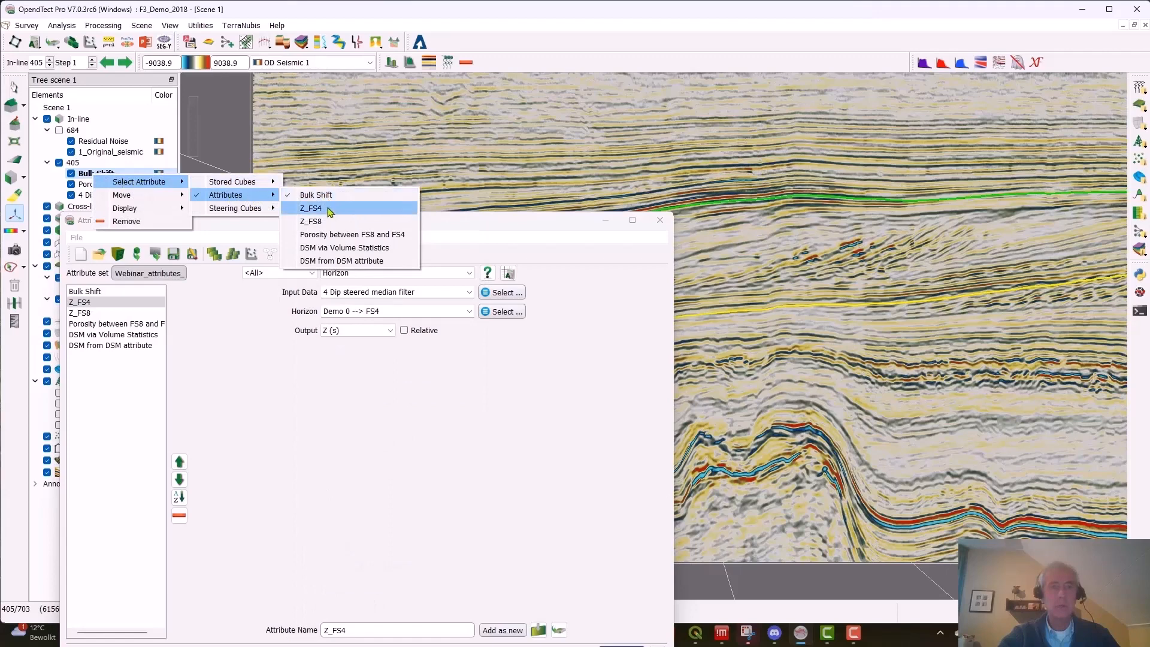
pyautogui.click(328, 211)
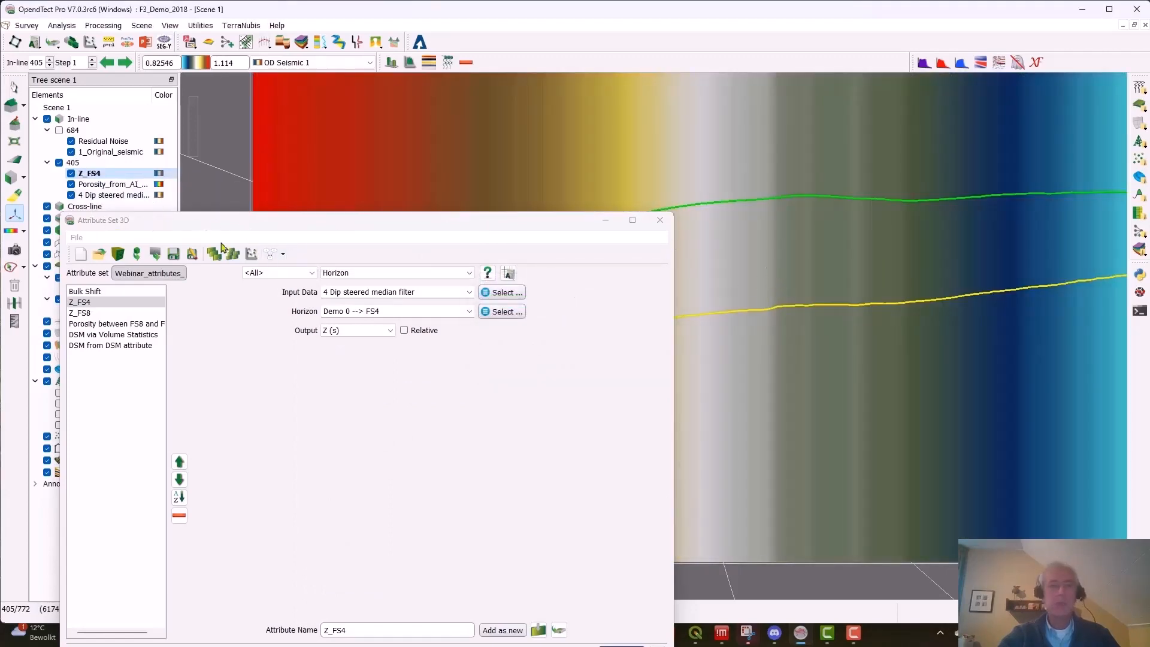
# Apply the Porosity color table to the Z_FS4 layer on in-line 405 and redisplay the layer with the Z_FS8 attribute.
pyautogui.click(334, 64)
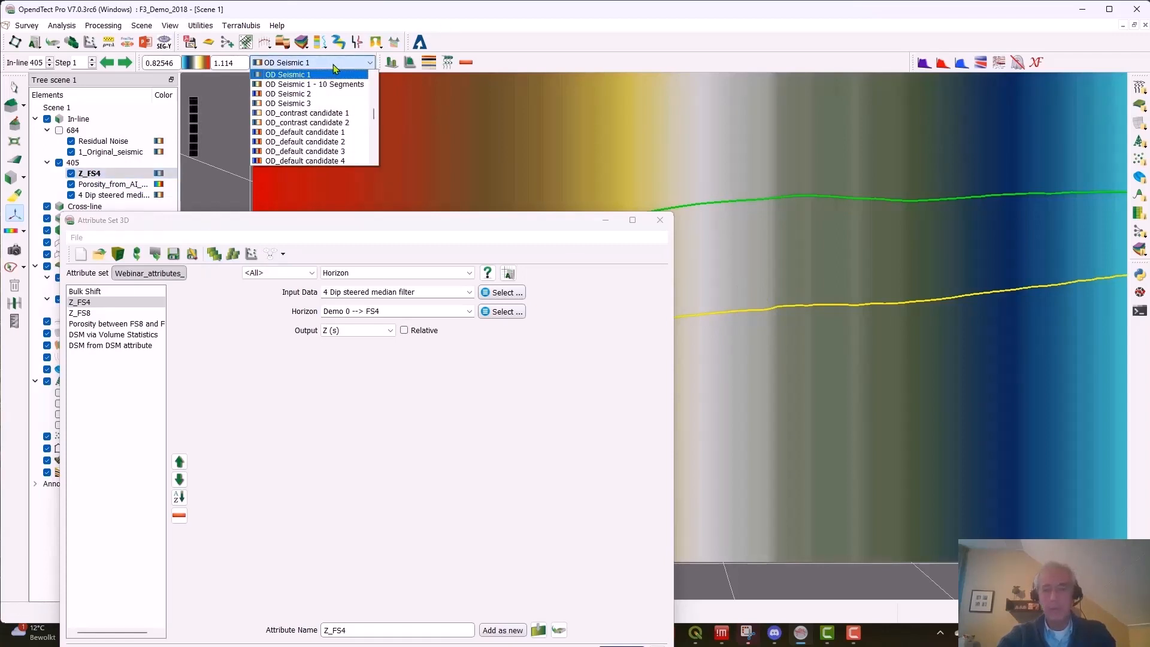
pyautogui.scroll(-3, 327, 96)
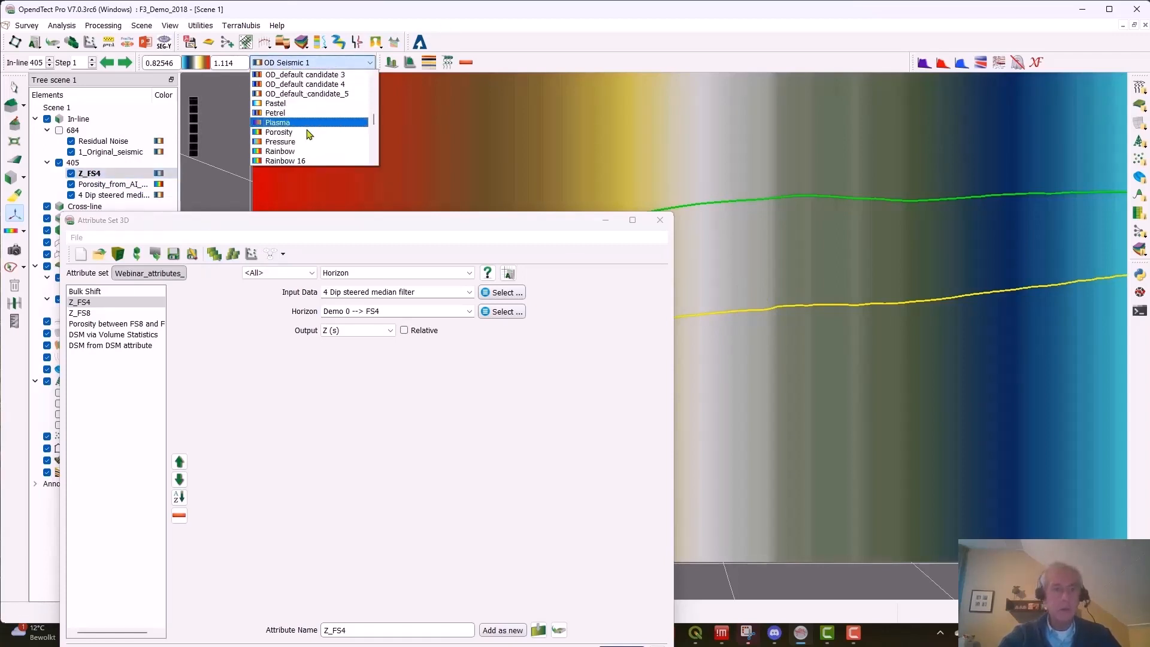
pyautogui.click(279, 133)
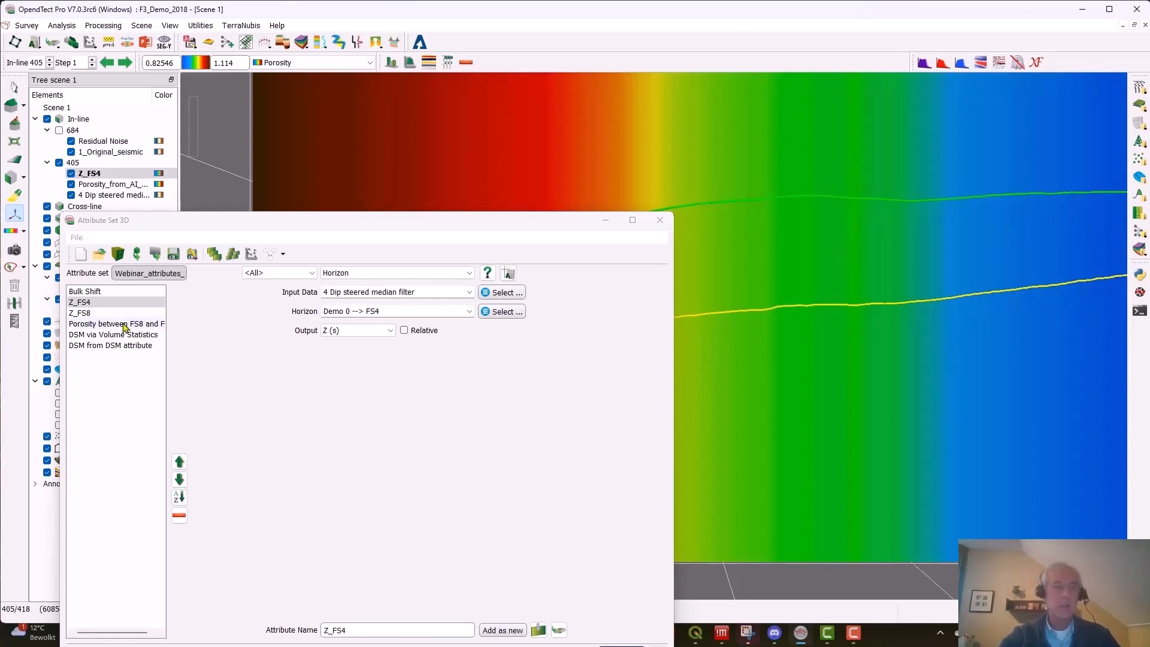
pyautogui.click(81, 313)
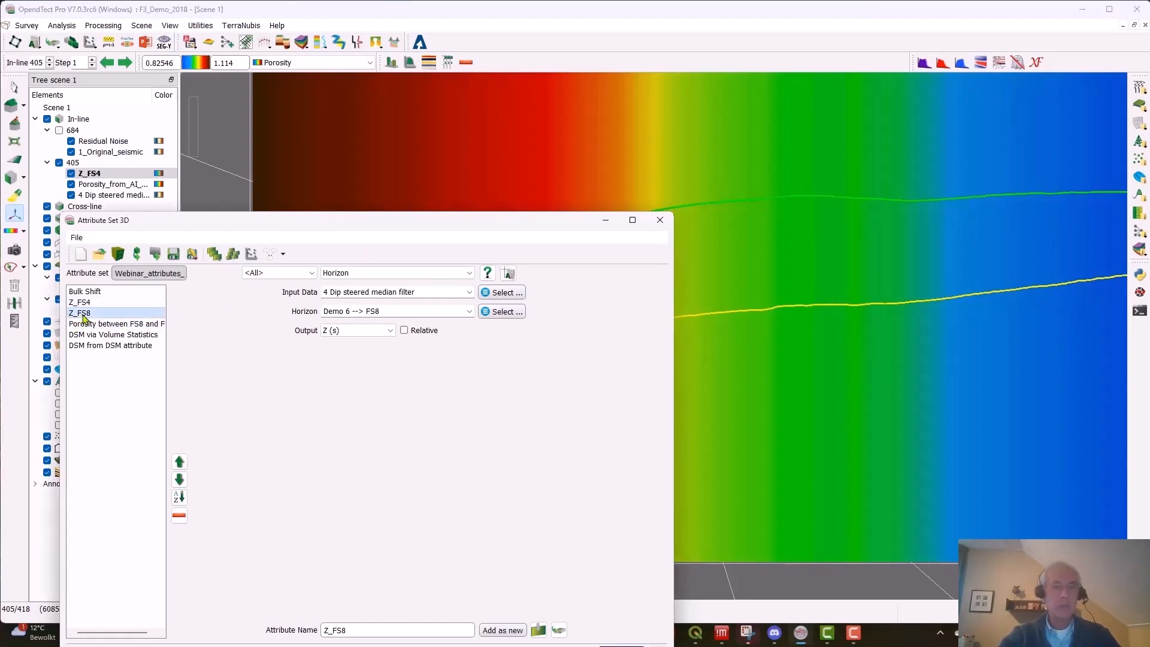
pyautogui.click(538, 630)
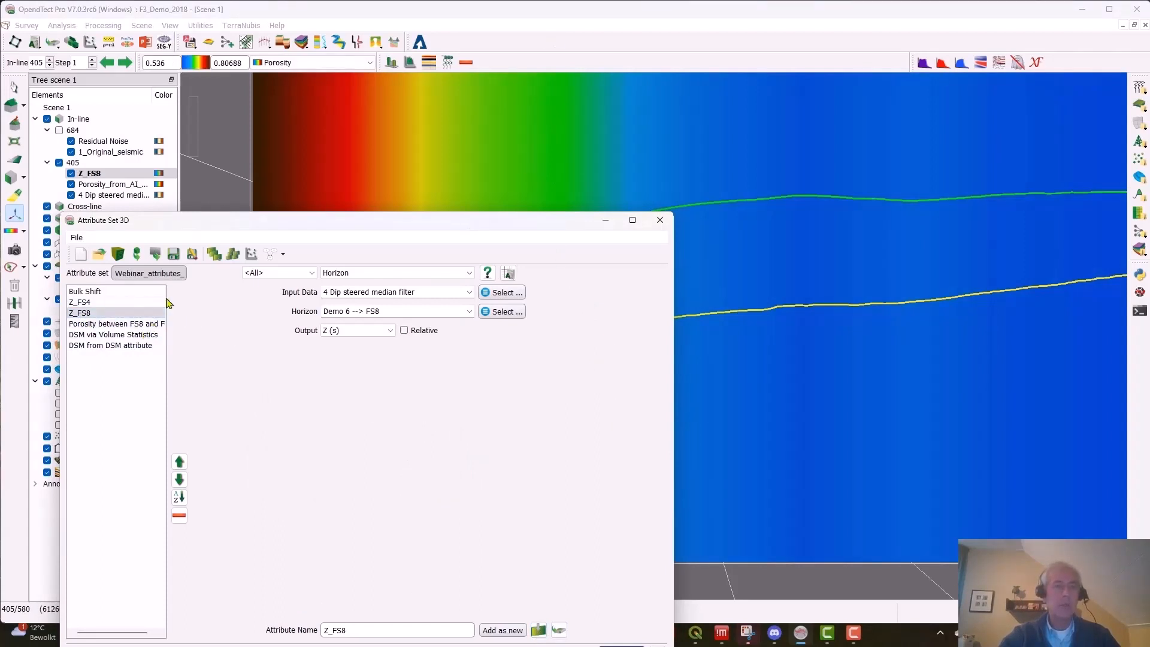
# Review the formula of the Porosity between FS8 and FS4 attribute and display that attribute on in-line 405.
pyautogui.click(132, 325)
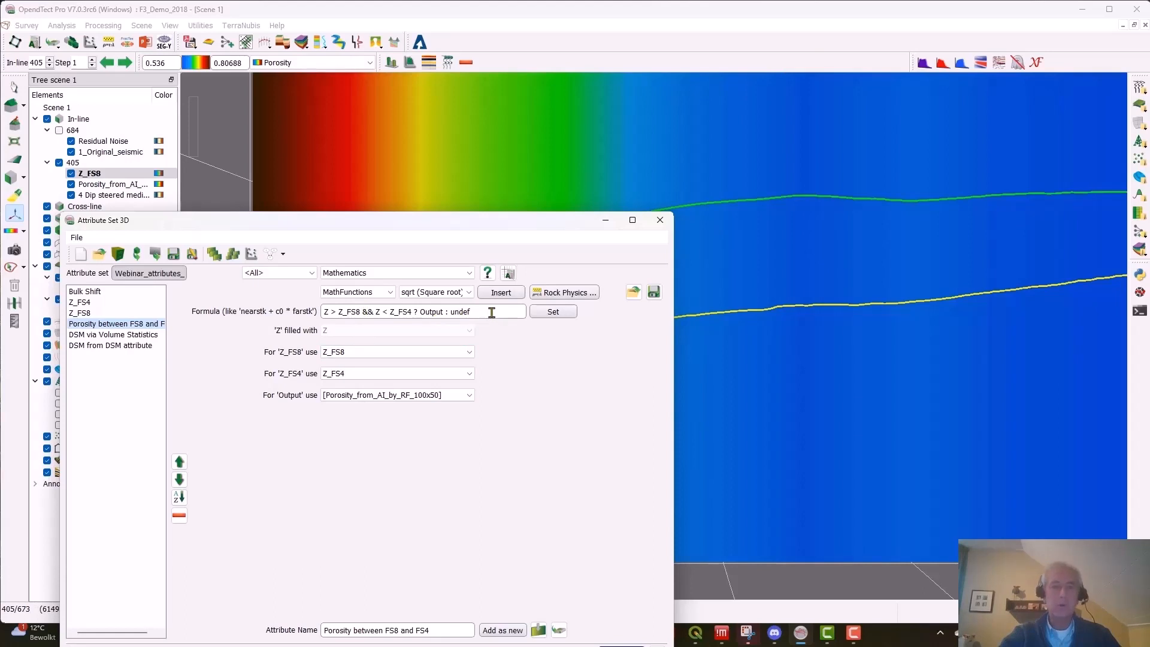
pyautogui.moveTo(492, 312); pyautogui.dragTo(312, 312)
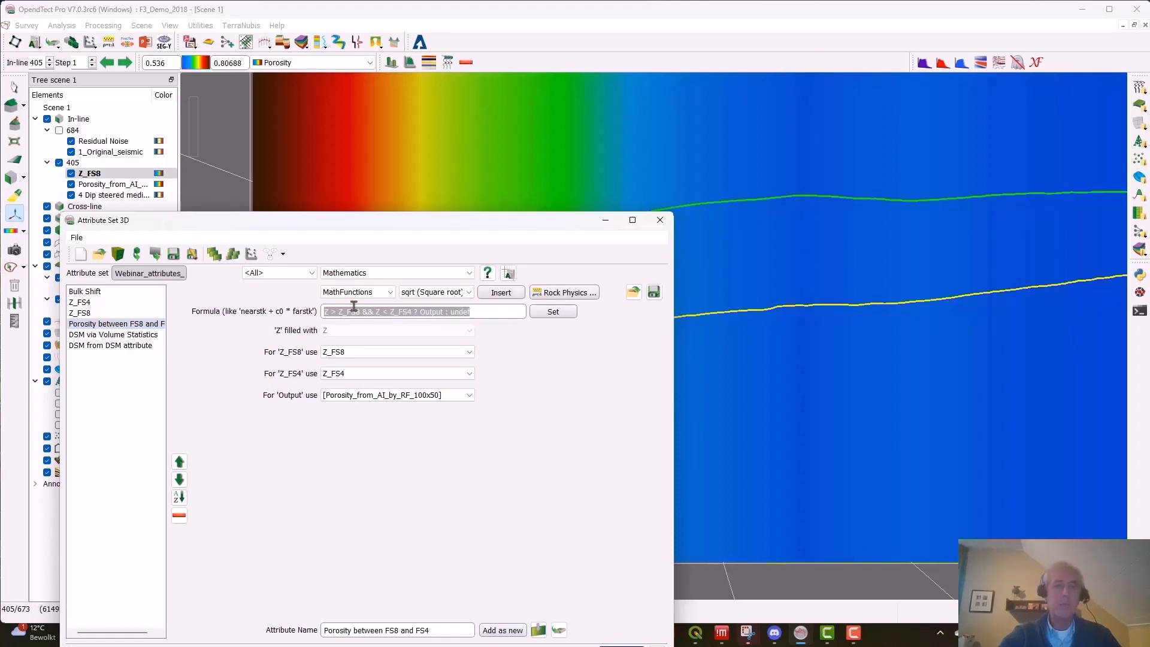
pyautogui.click(381, 313)
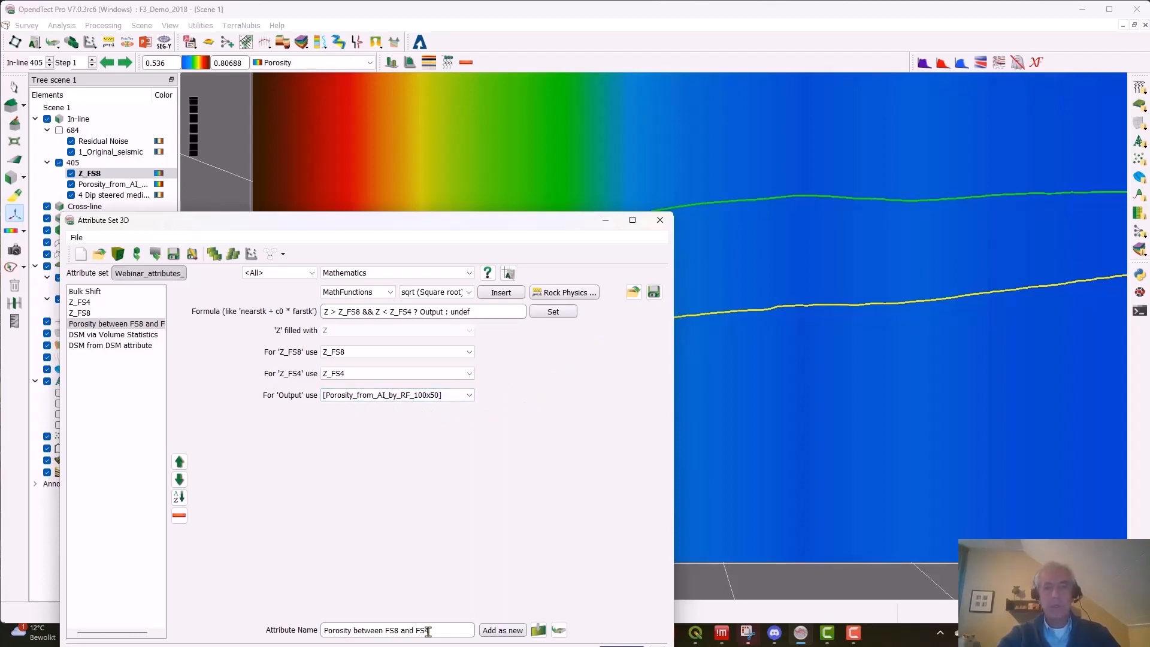
pyautogui.click(539, 630)
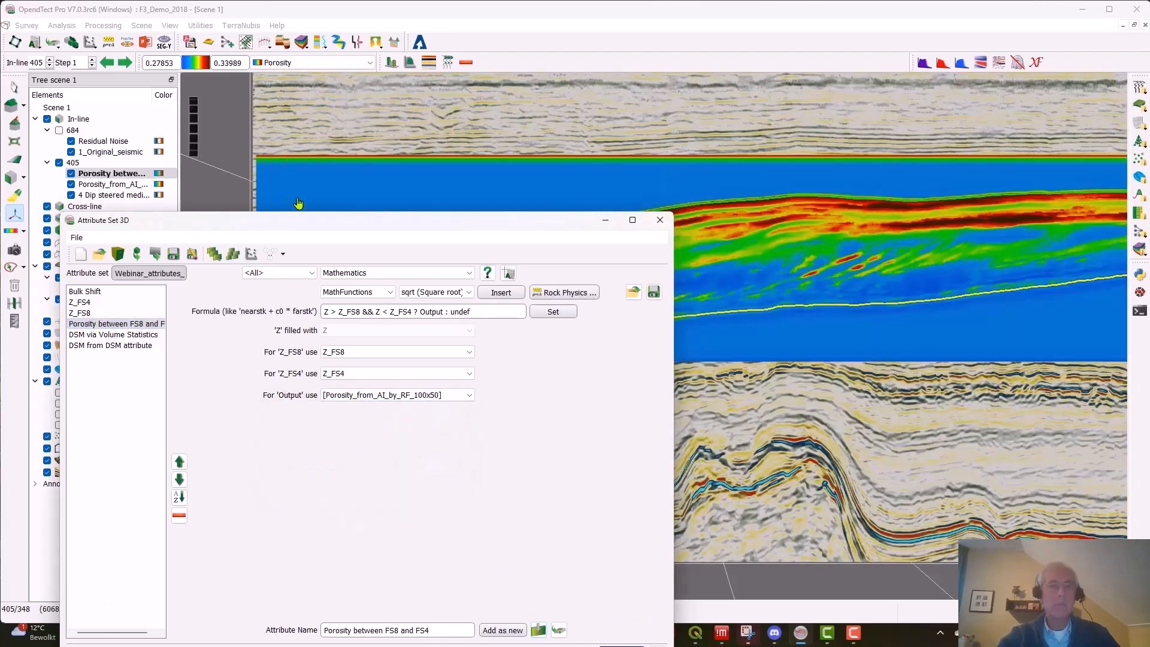
# Compare the Porosity between FS8 and FS4 layer with Porosity_from_AI by toggling both, leaving only the between-horizons porosity layer shown over the seismic.
pyautogui.moveTo(296, 225); pyautogui.dragTo(287, 425)
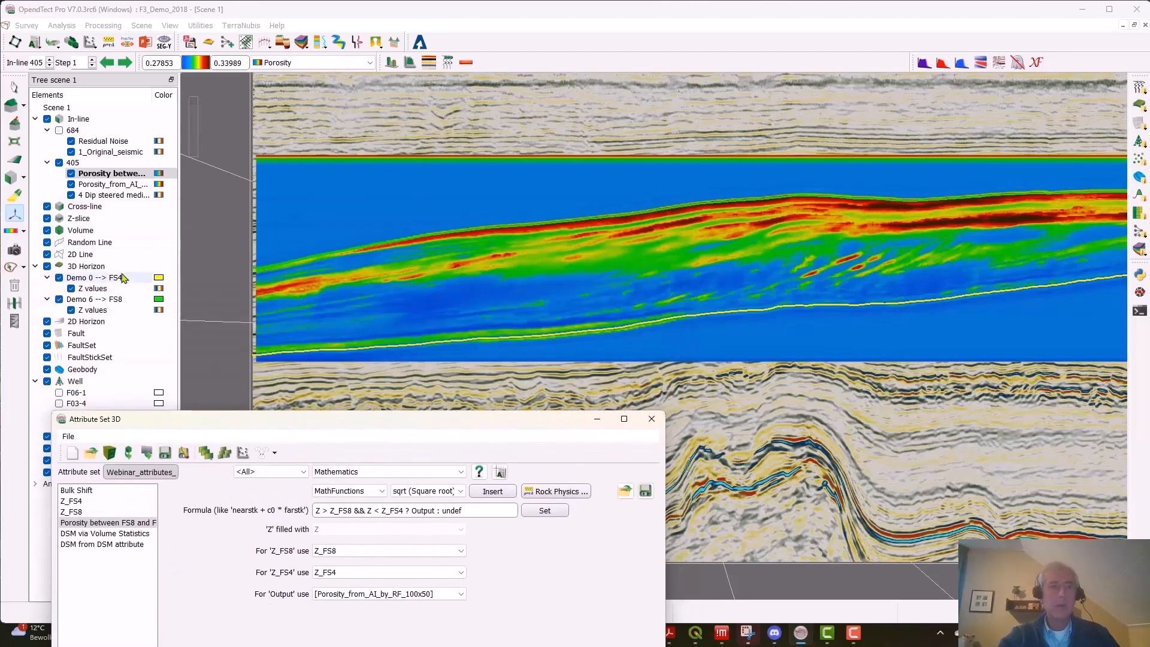
pyautogui.click(71, 185)
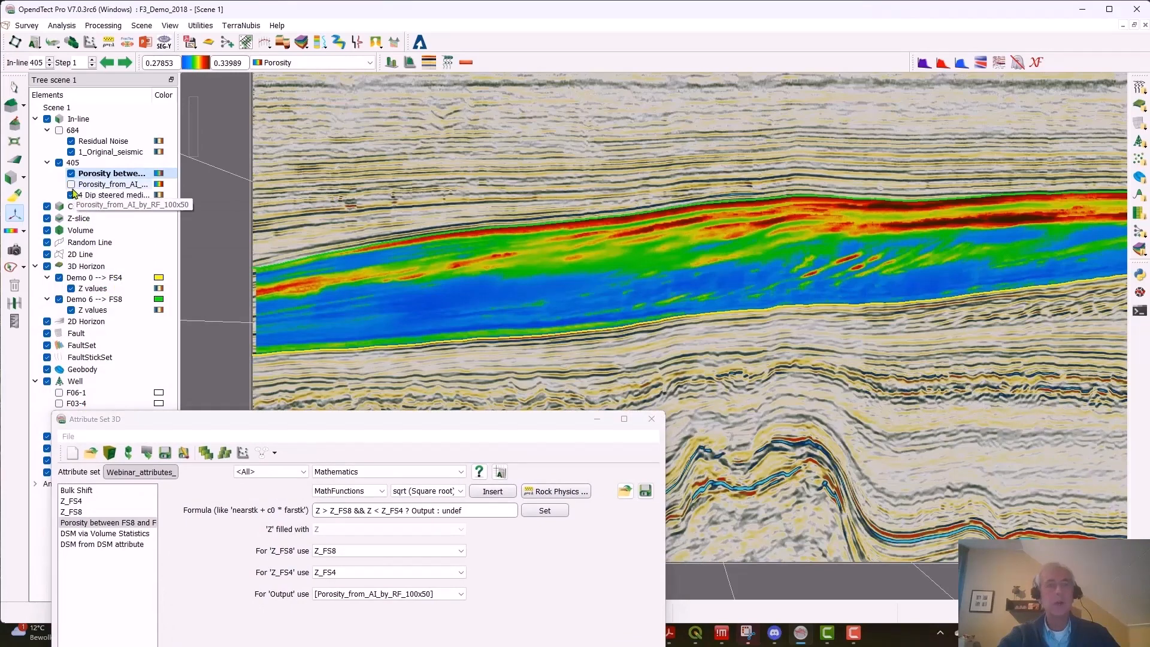
pyautogui.click(70, 185)
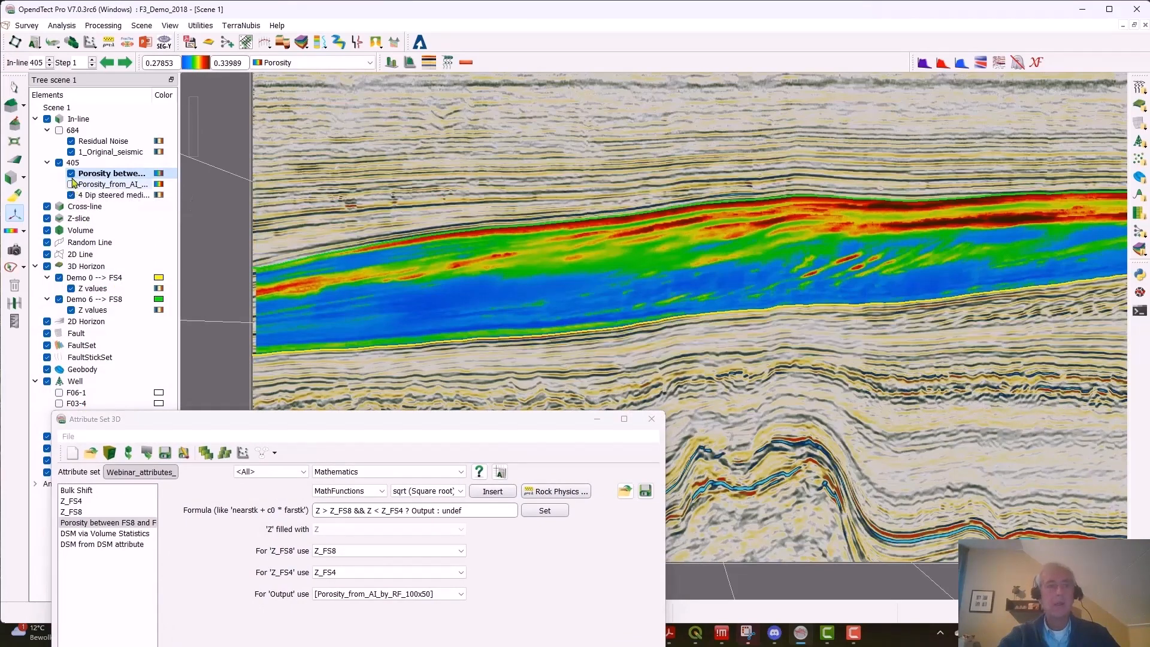
pyautogui.click(71, 173)
pyautogui.click(71, 184)
pyautogui.click(71, 185)
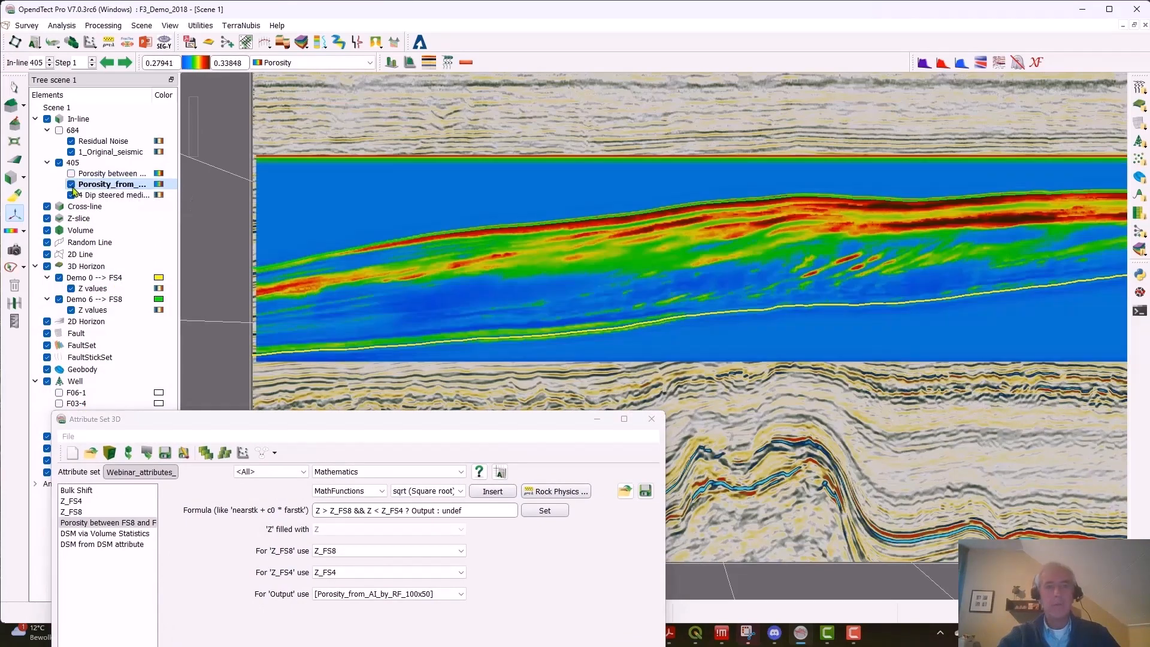
pyautogui.click(70, 183)
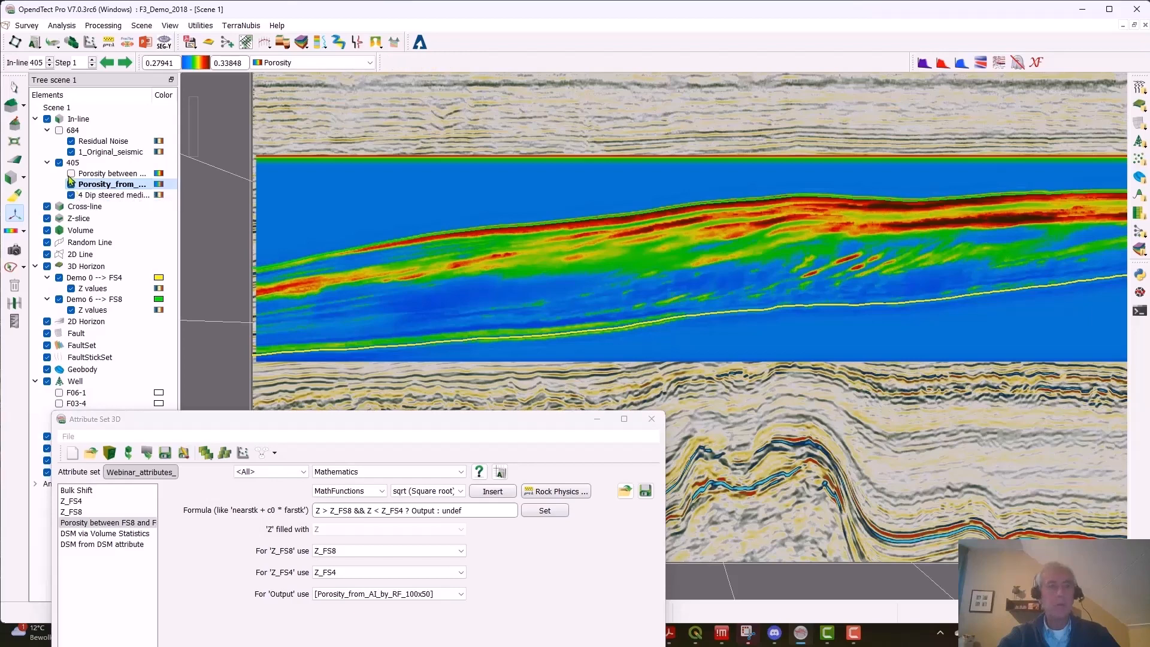
pyautogui.click(70, 174)
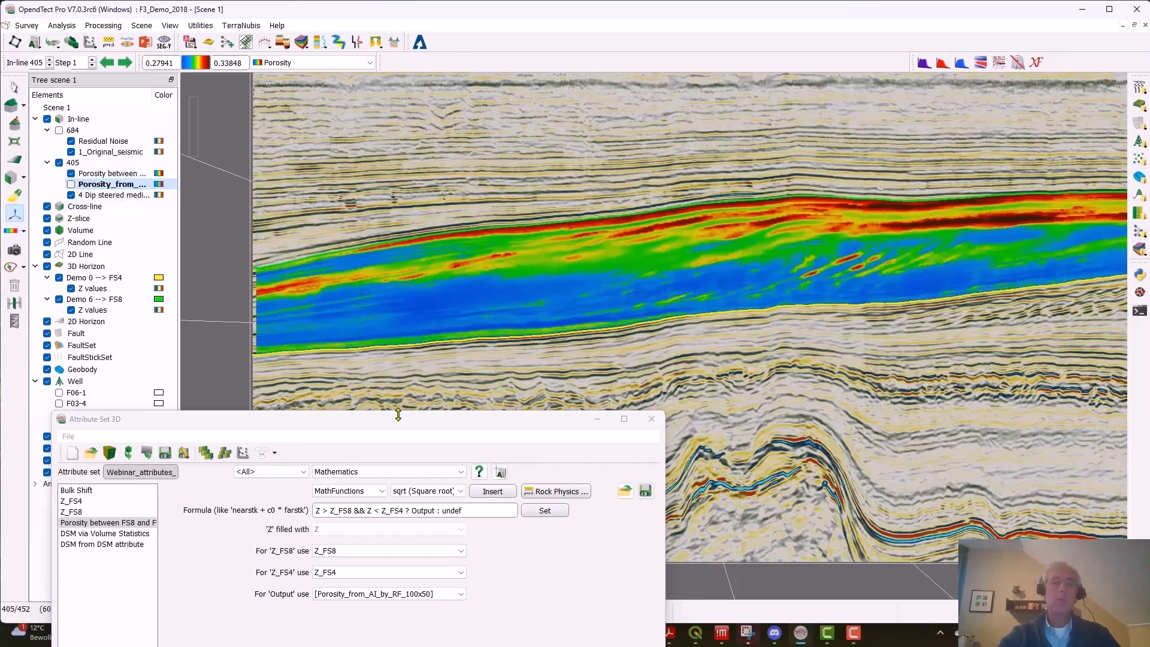
# Open the default attribute set Fault enhancement filter (Expert) without saving the current attribute set.
pyautogui.moveTo(411, 426); pyautogui.dragTo(435, 113)
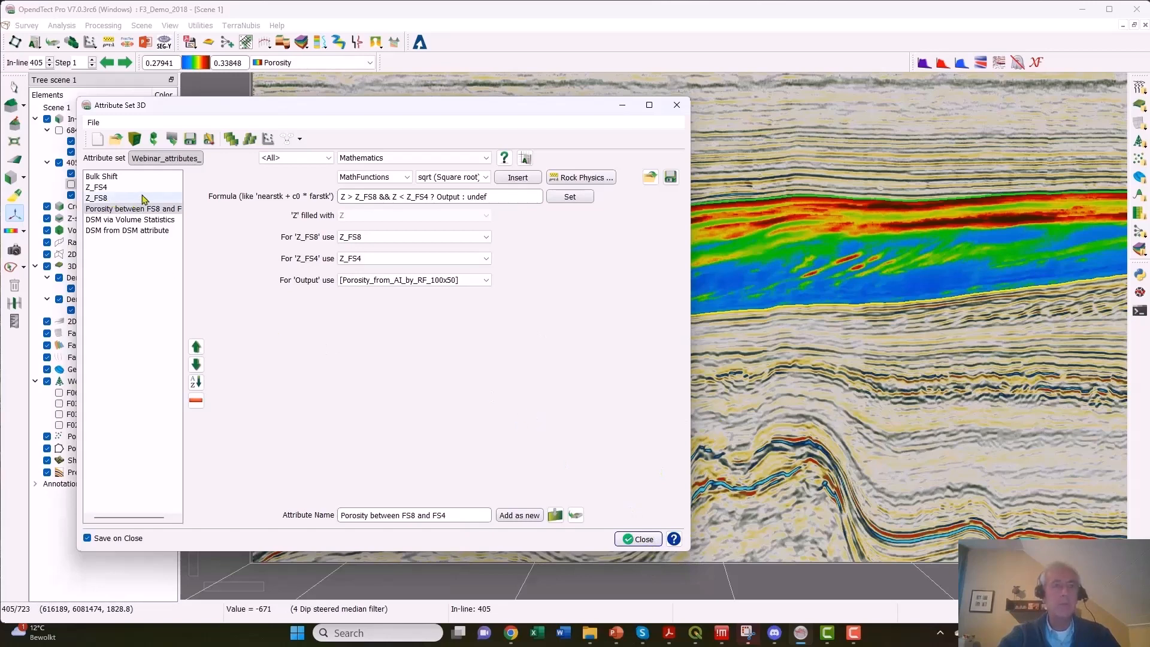
pyautogui.click(132, 141)
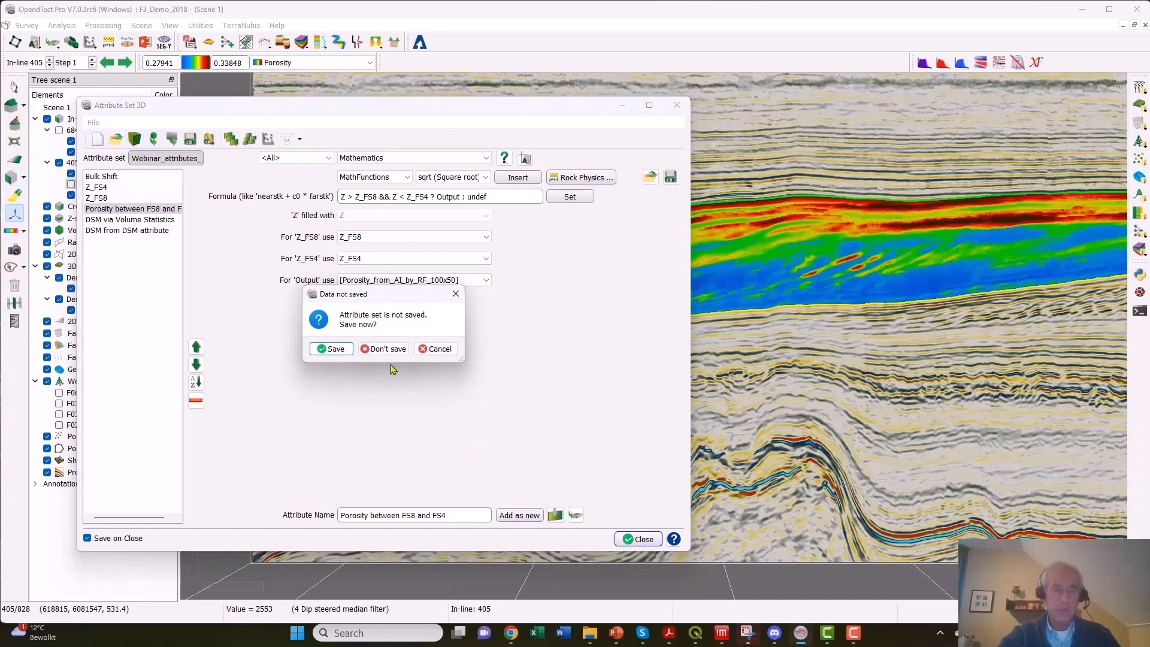
pyautogui.click(384, 349)
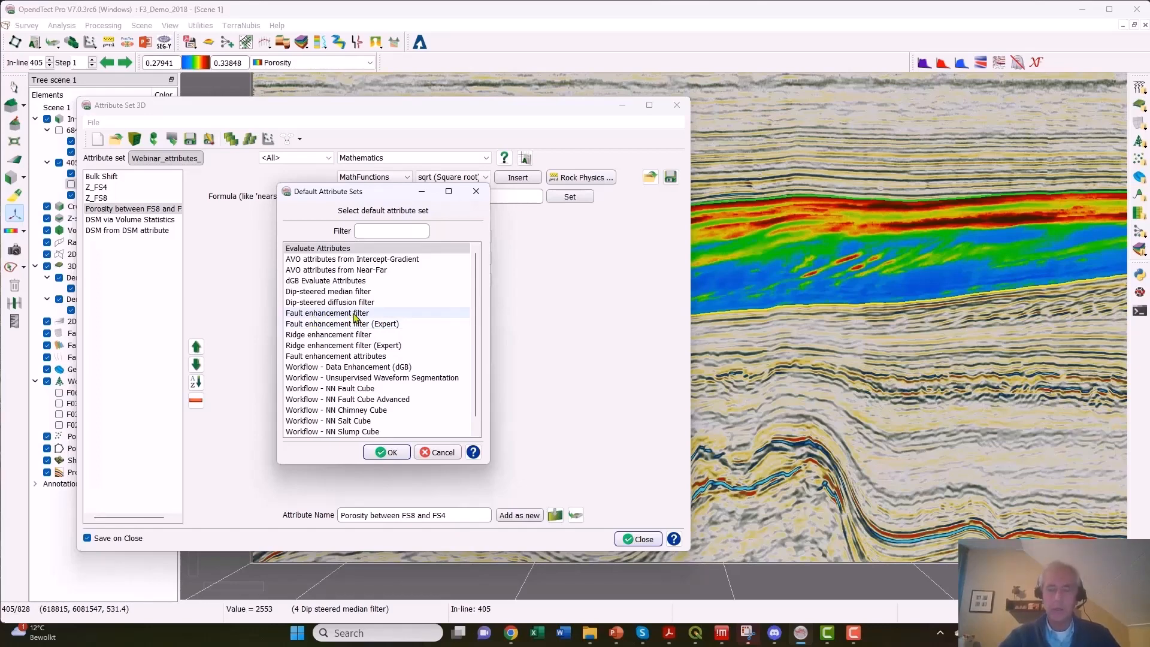
pyautogui.click(340, 325)
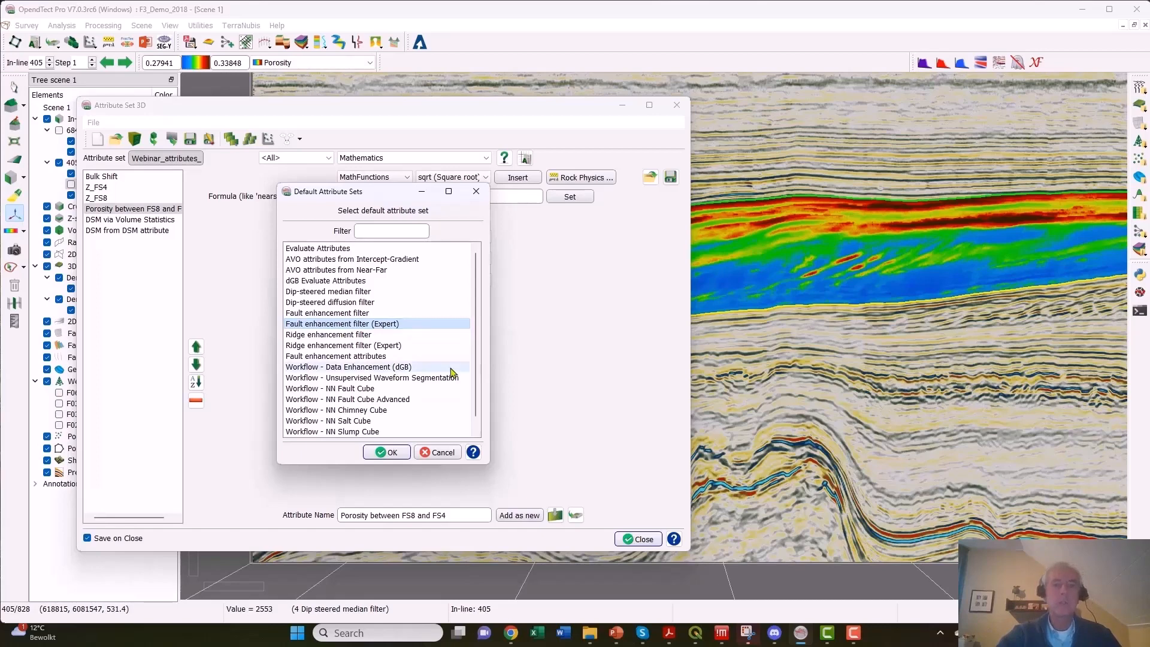
pyautogui.click(390, 452)
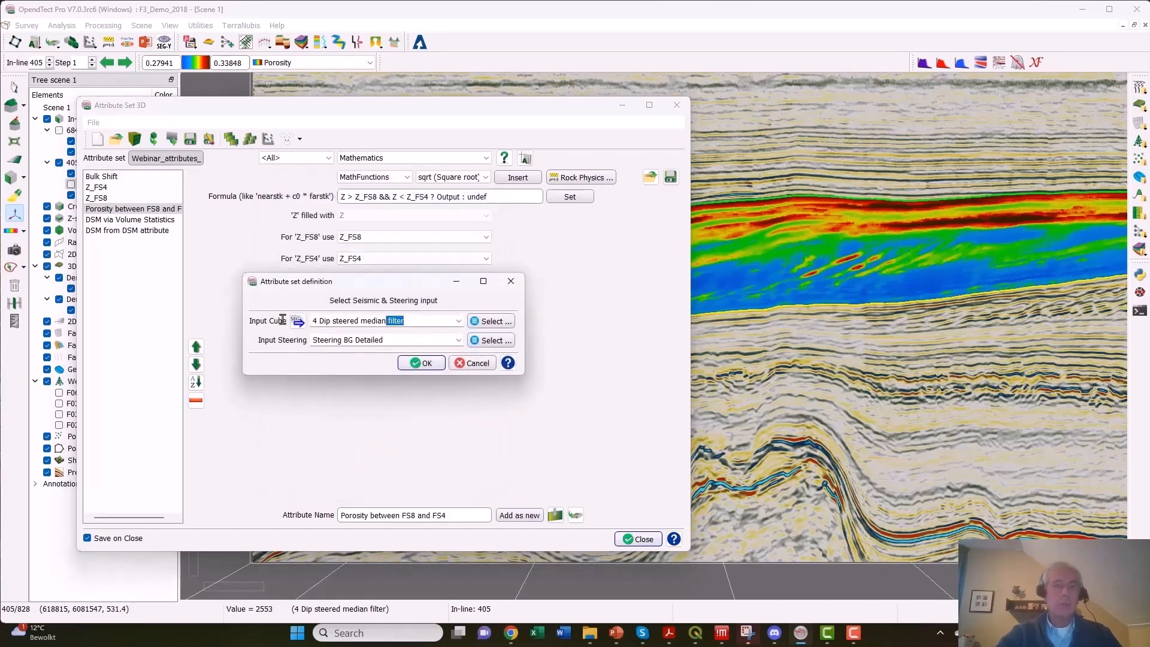
# Accept 4 Dip steered median filter as input cube and Steering BG Detailed as steering, and widen the attribute set window.
pyautogui.moveTo(405, 320); pyautogui.dragTo(275, 320)
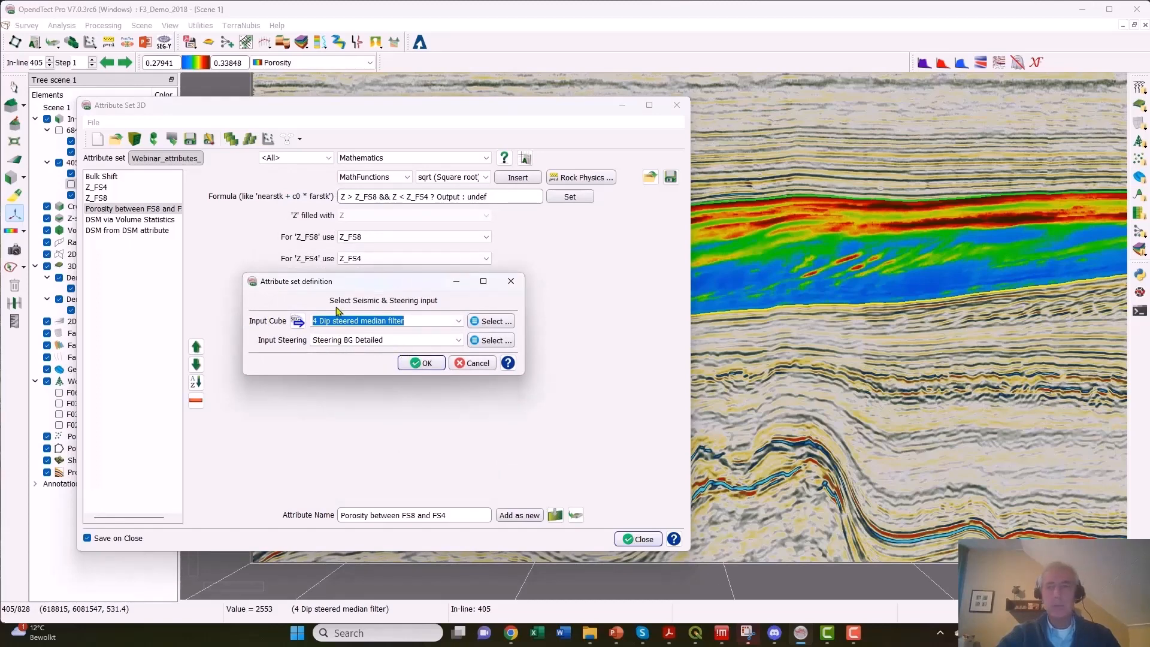
pyautogui.click(423, 363)
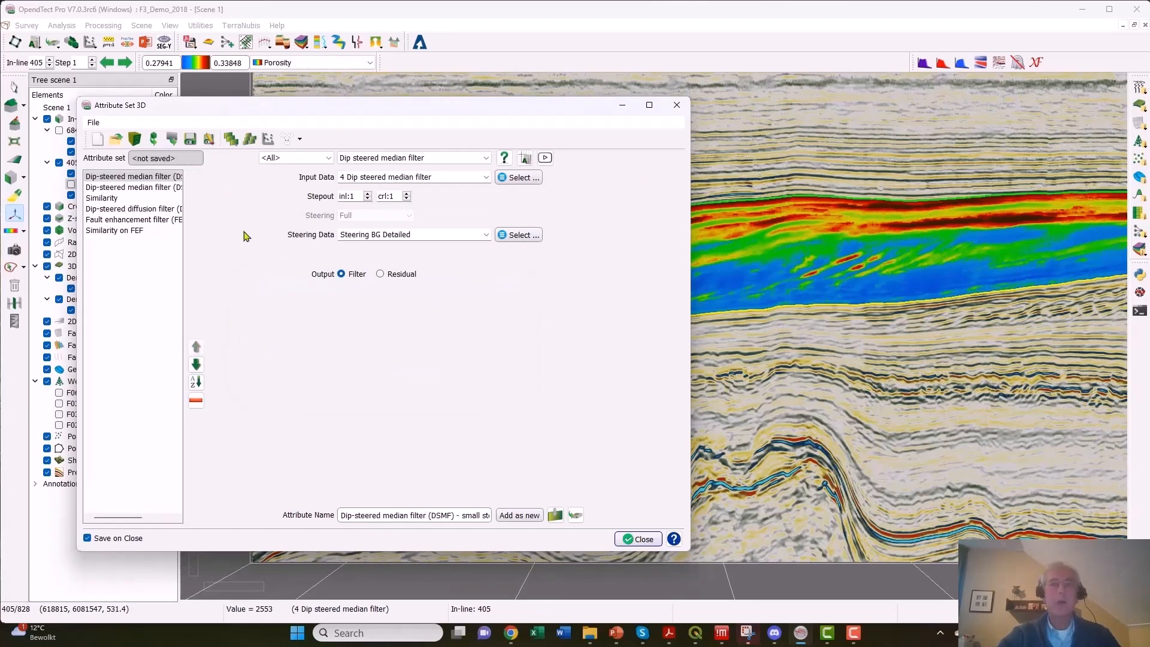
pyautogui.moveTo(229, 116); pyautogui.dragTo(240, 147)
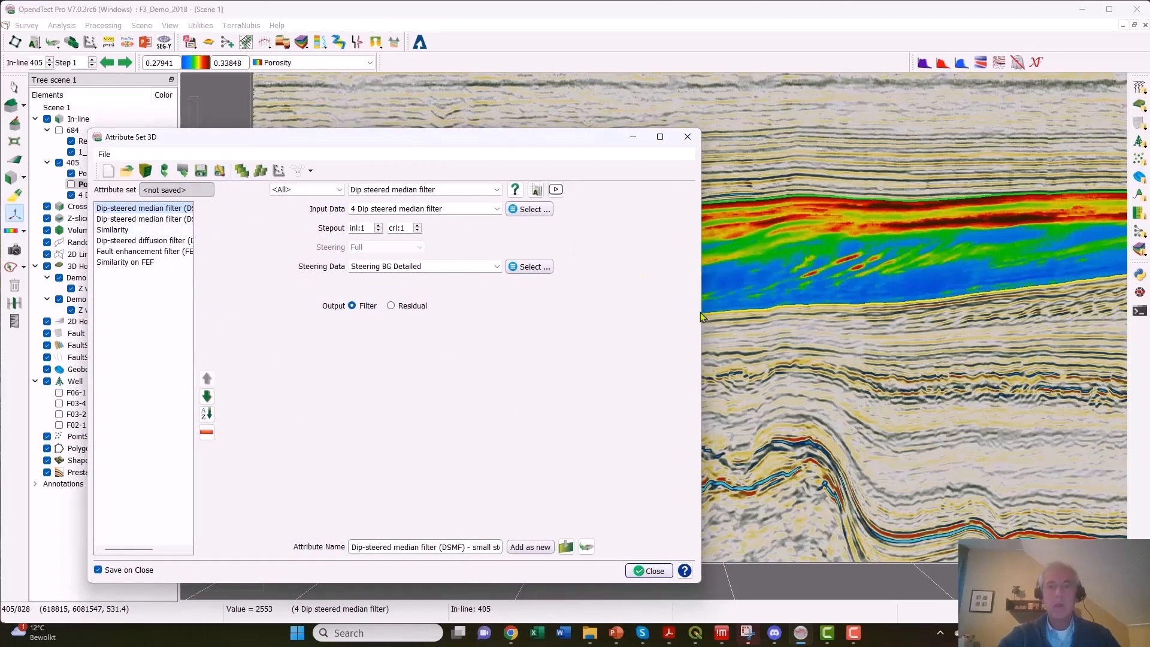
pyautogui.moveTo(703, 321); pyautogui.dragTo(825, 321)
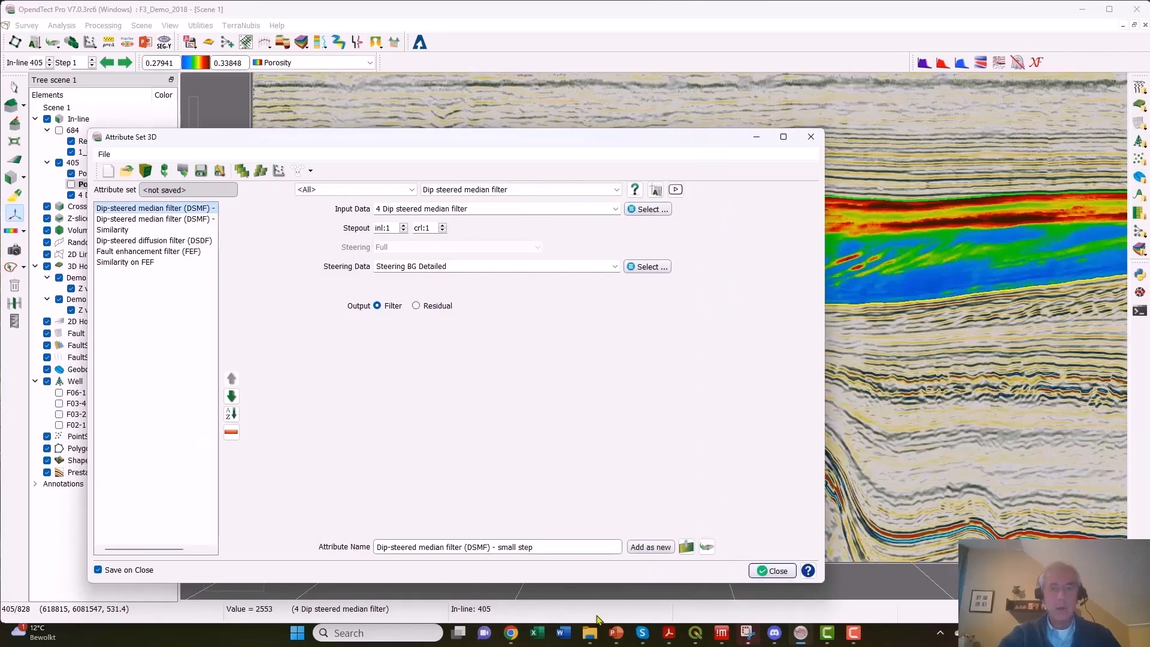
# Review the settings of the small-step and large-step dip-steered median filters, the Similarity attribute and the dip-steered diffusion filter.
pyautogui.moveTo(501, 547); pyautogui.dragTo(545, 546)
pyautogui.click(193, 219)
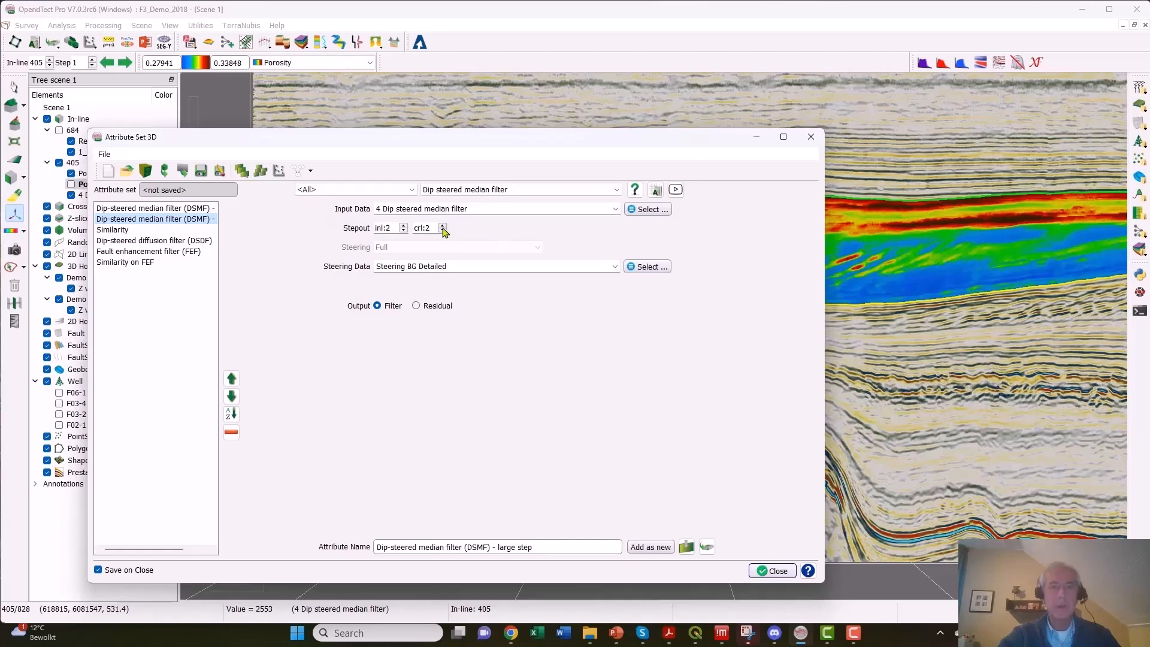
pyautogui.click(112, 231)
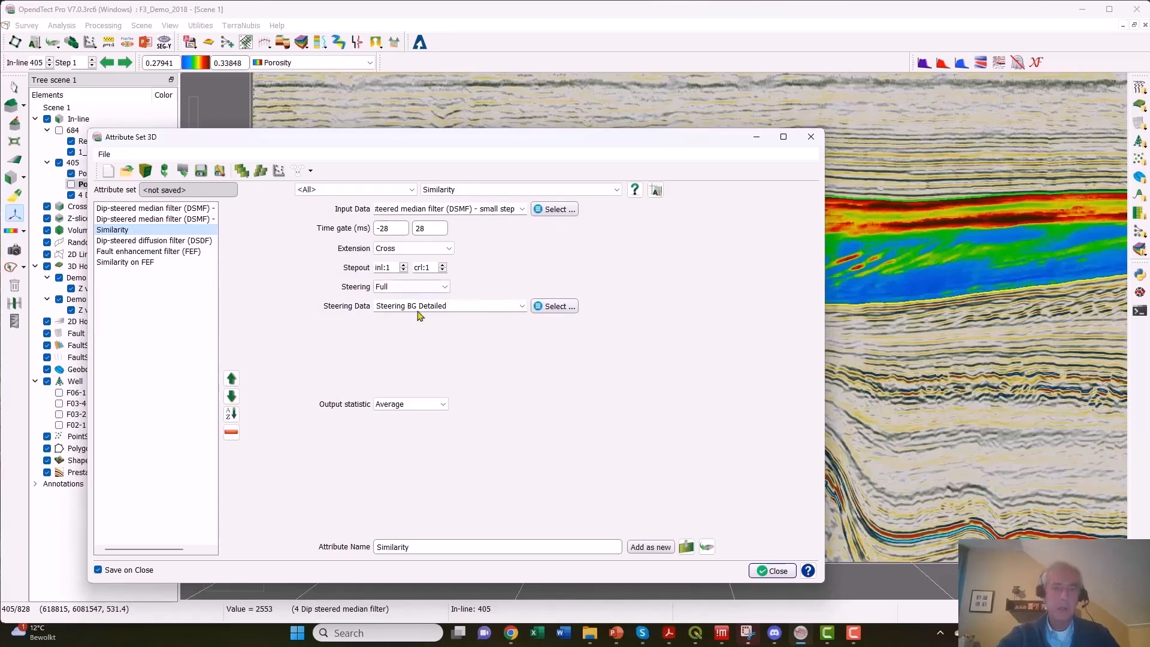
pyautogui.click(151, 243)
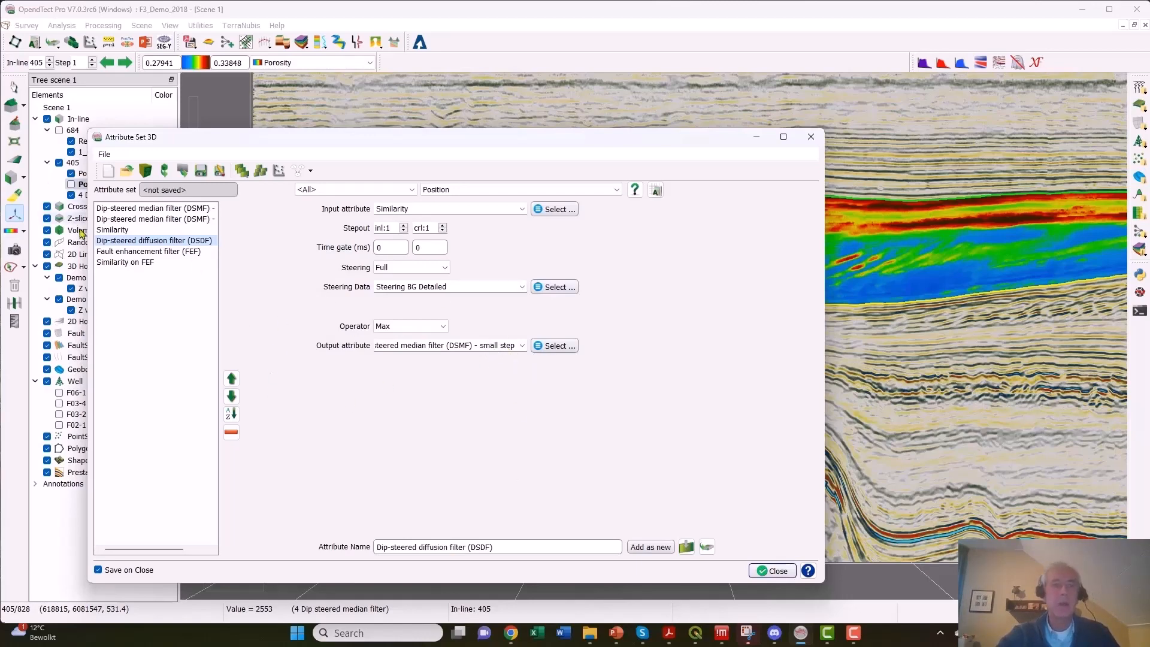
# Examine the Fault enhancement filter (FEF) formula and the attribute choices for its Similarity input, keeping Similarity selected.
pyautogui.click(150, 254)
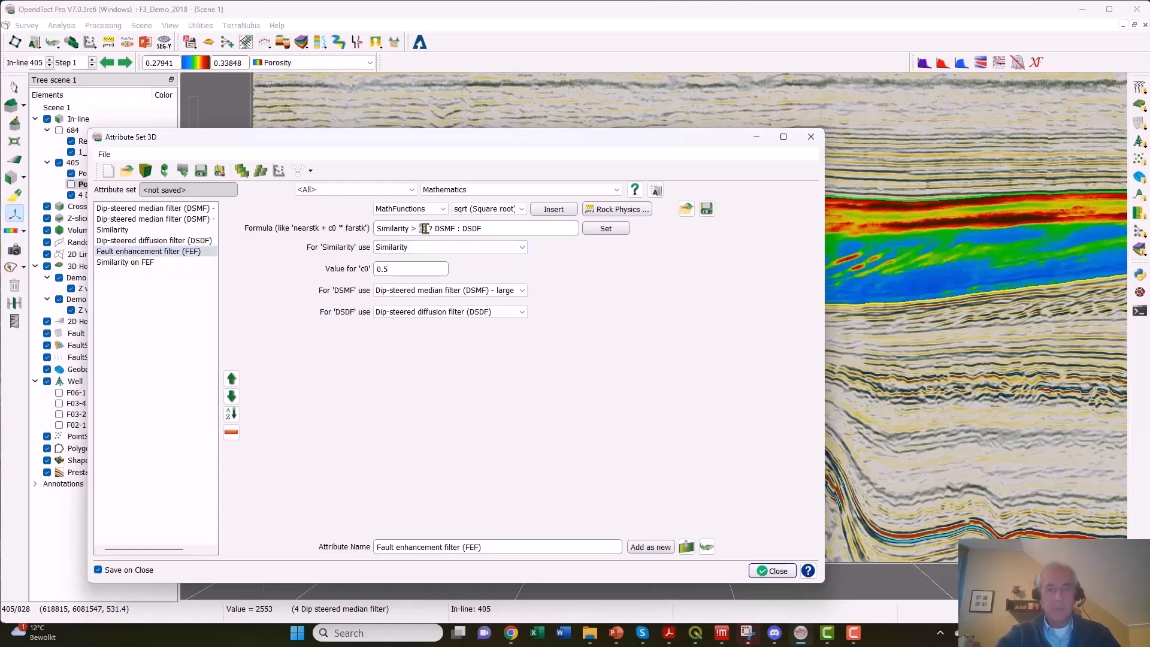
pyautogui.click(423, 248)
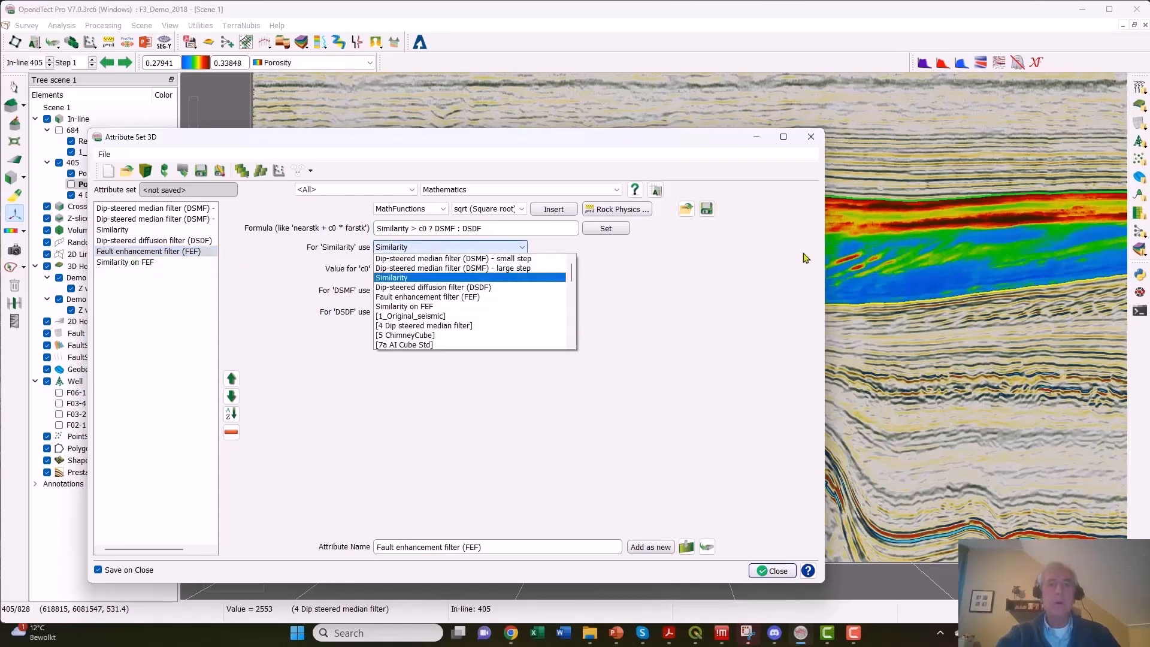
pyautogui.click(730, 276)
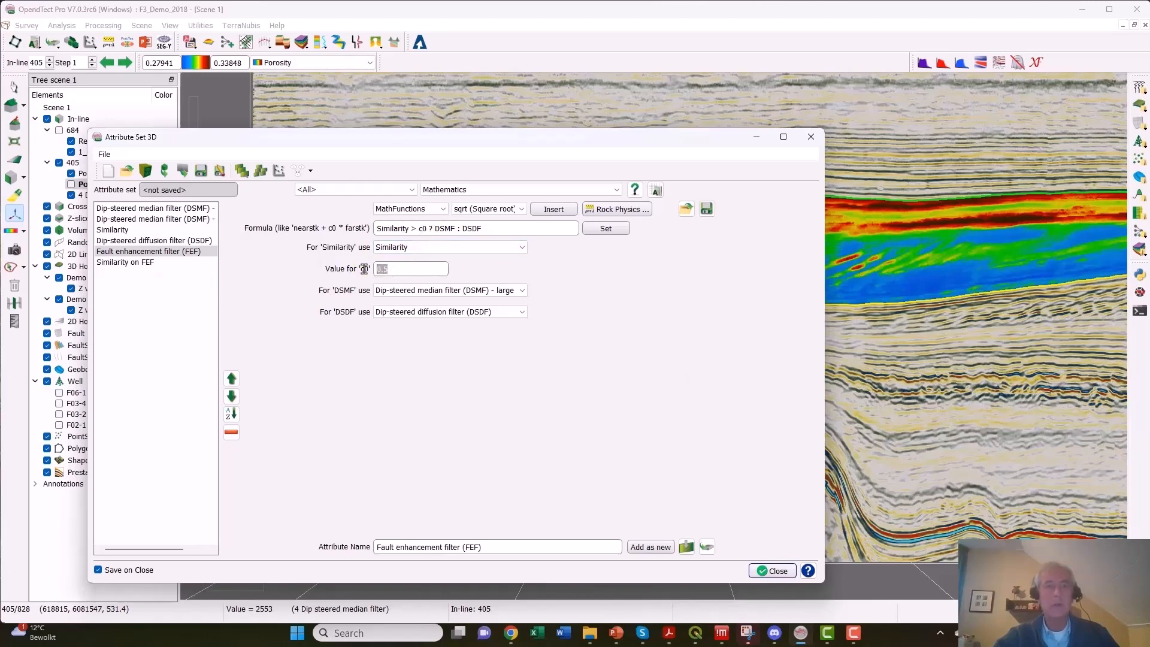
# Inspect the c0 constant of the Fault enhancement filter and its attribute evaluation parameters, closing the evaluation without calculating.
pyautogui.moveTo(393, 270); pyautogui.dragTo(364, 270)
pyautogui.click(242, 172)
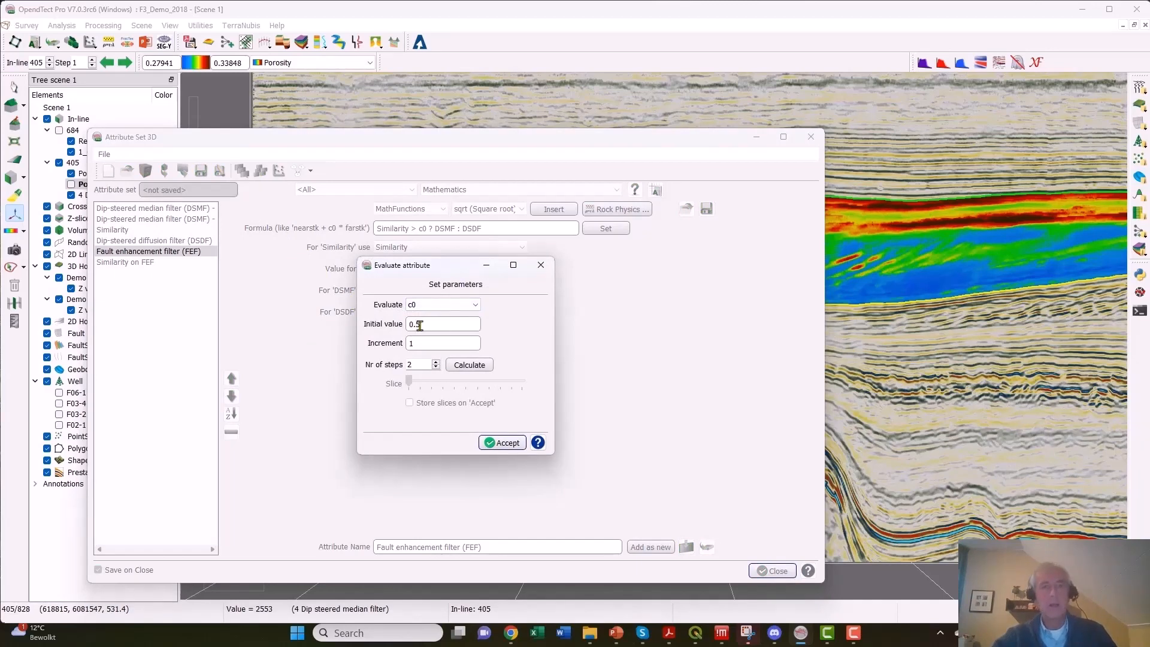
pyautogui.click(505, 443)
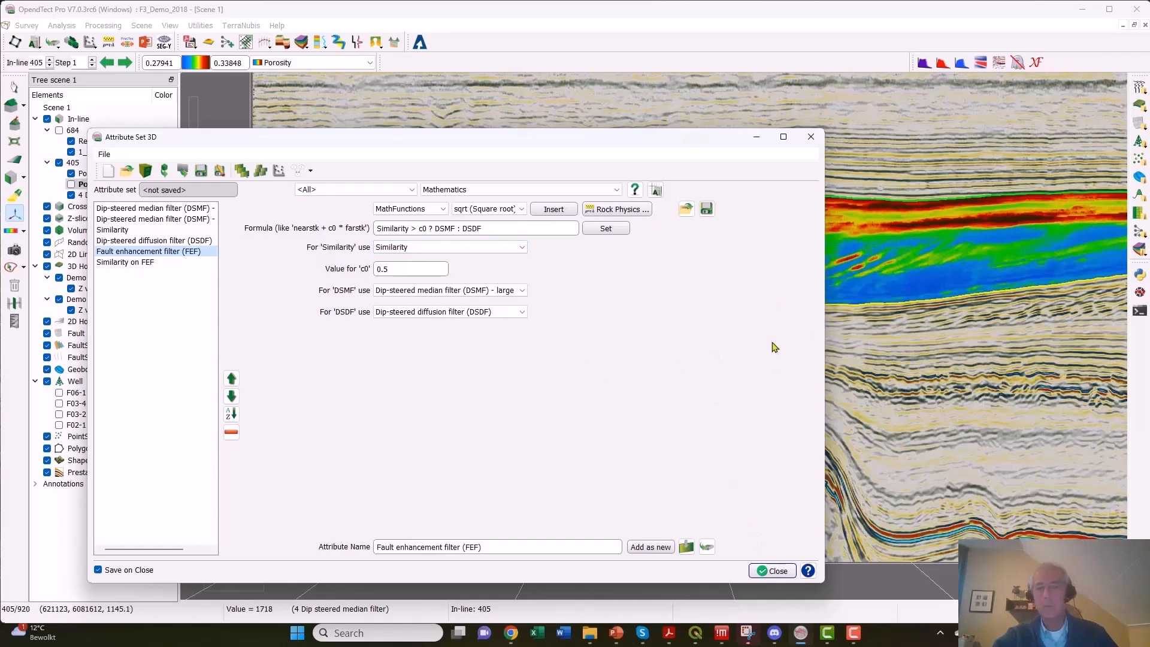
# Try to close the attribute set window, cancelling the request to save the attribute set.
pyautogui.click(777, 572)
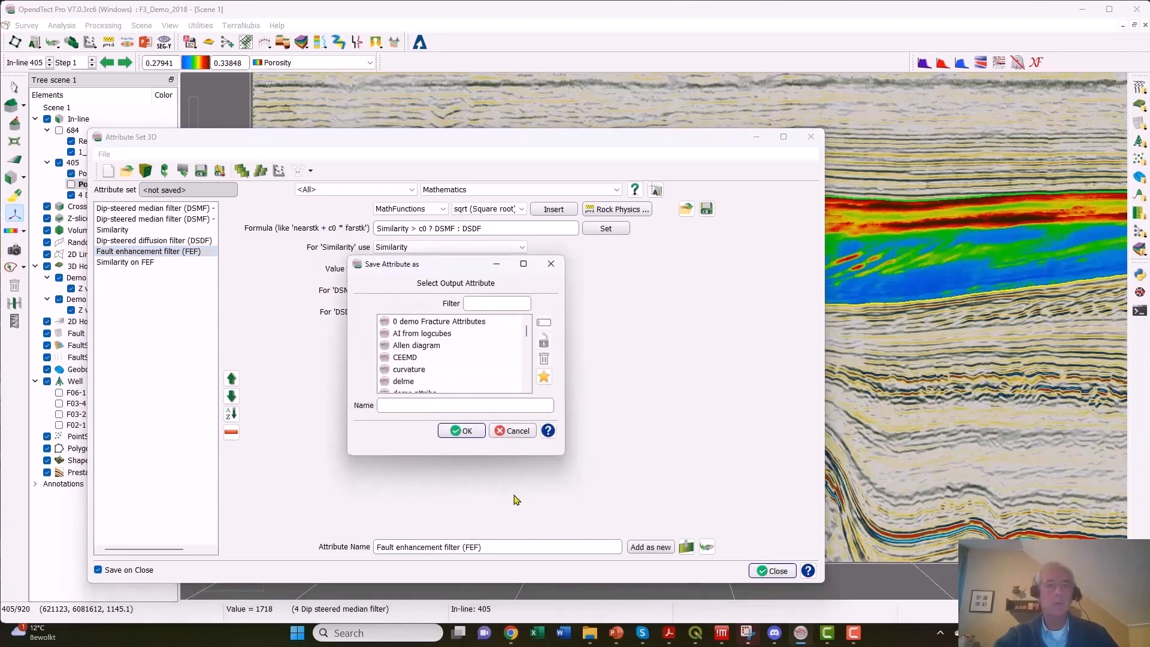
pyautogui.click(517, 430)
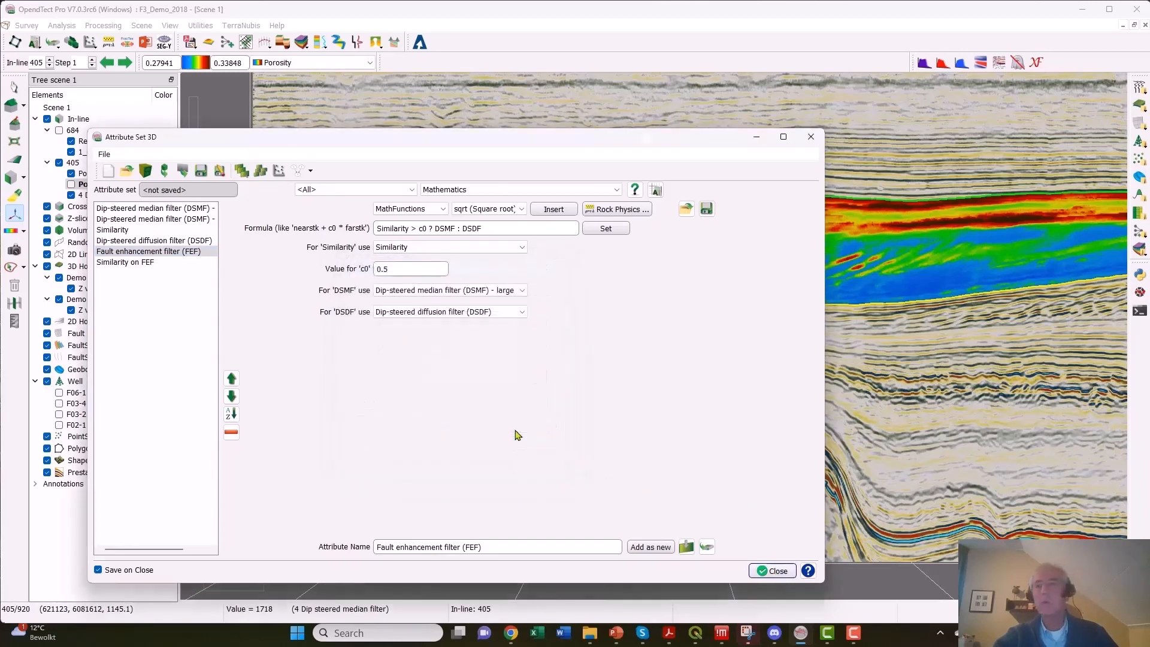